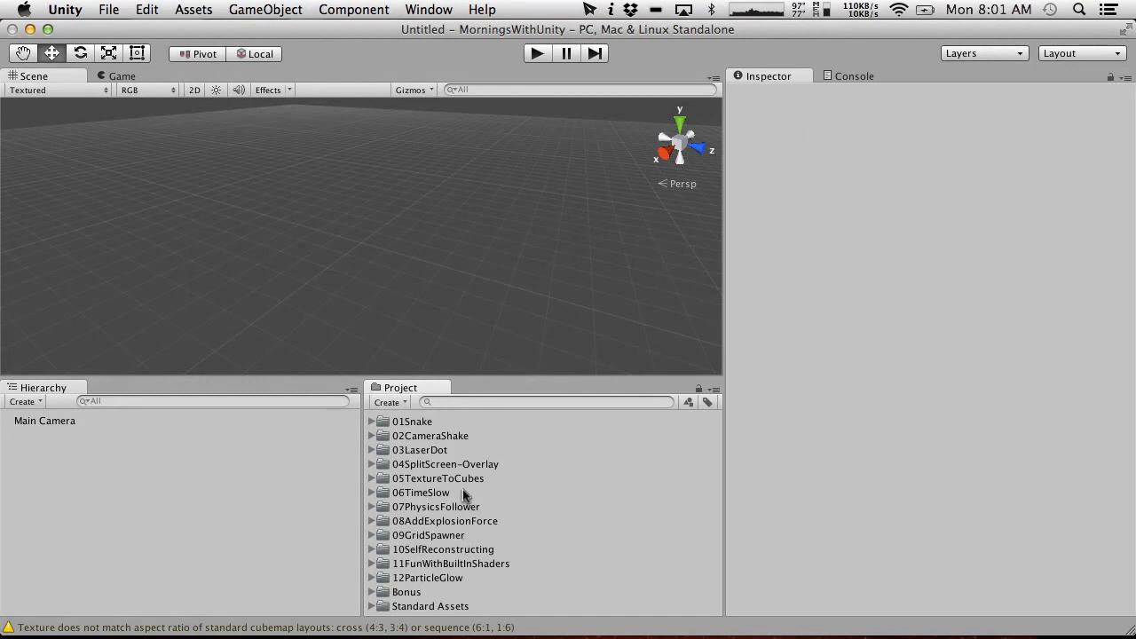
# Expand the 12ParticleGlow, 10SelfReconstructing and 11FunWithBuiltInShaders folders, including the latter's Textures subfolder, to examine the existing assets.
pyautogui.keyDown('alt'); pyautogui.click(371, 578); pyautogui.keyUp('alt')
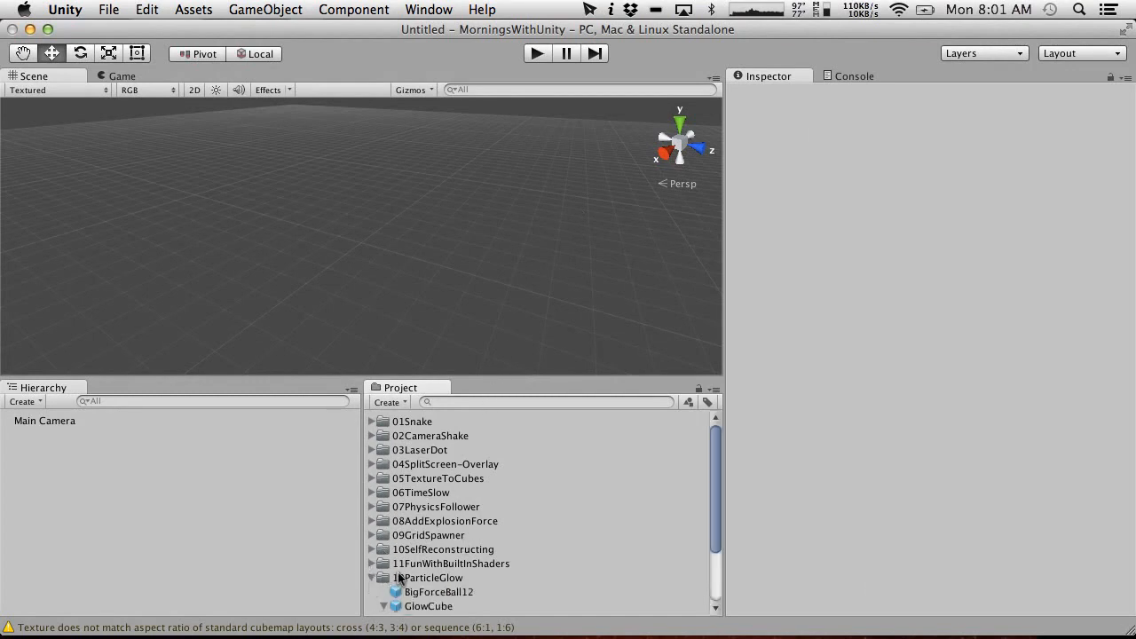
pyautogui.scroll(-3, 400, 577)
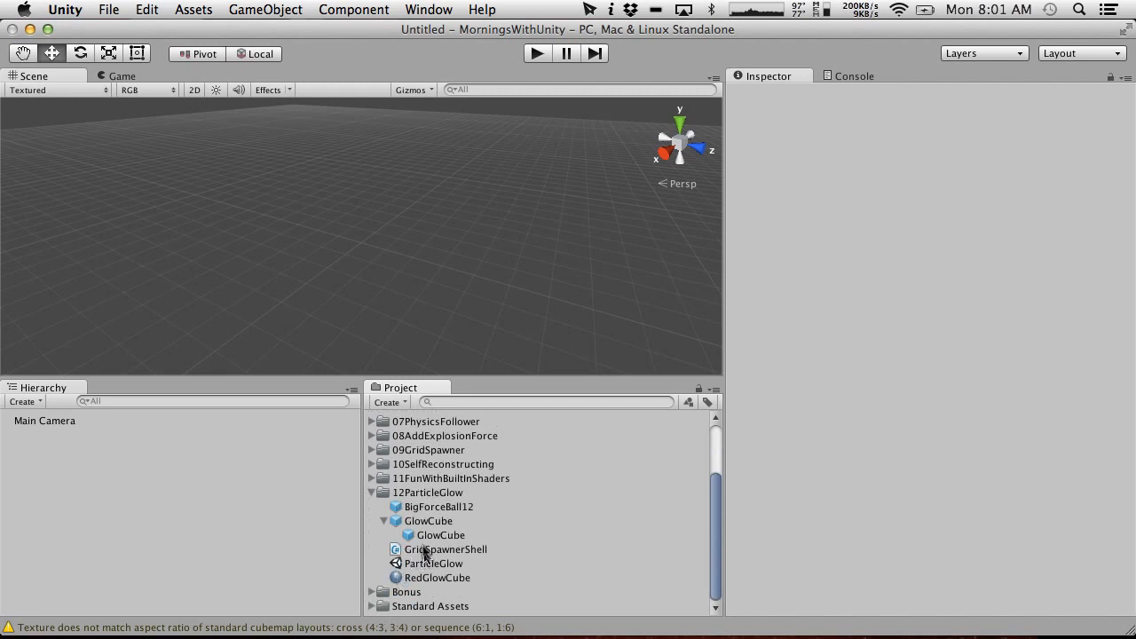
pyautogui.keyDown('alt'); pyautogui.click(372, 465); pyautogui.keyUp('alt')
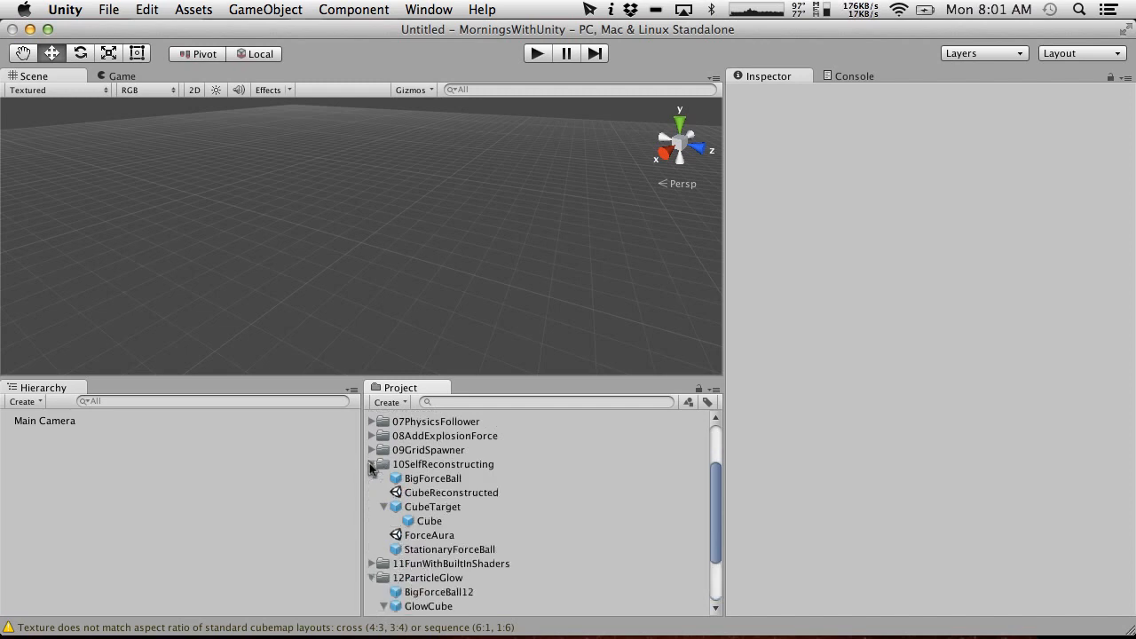
pyautogui.keyDown('alt'); pyautogui.click(372, 564); pyautogui.keyUp('alt')
pyautogui.scroll(-5, 370, 567)
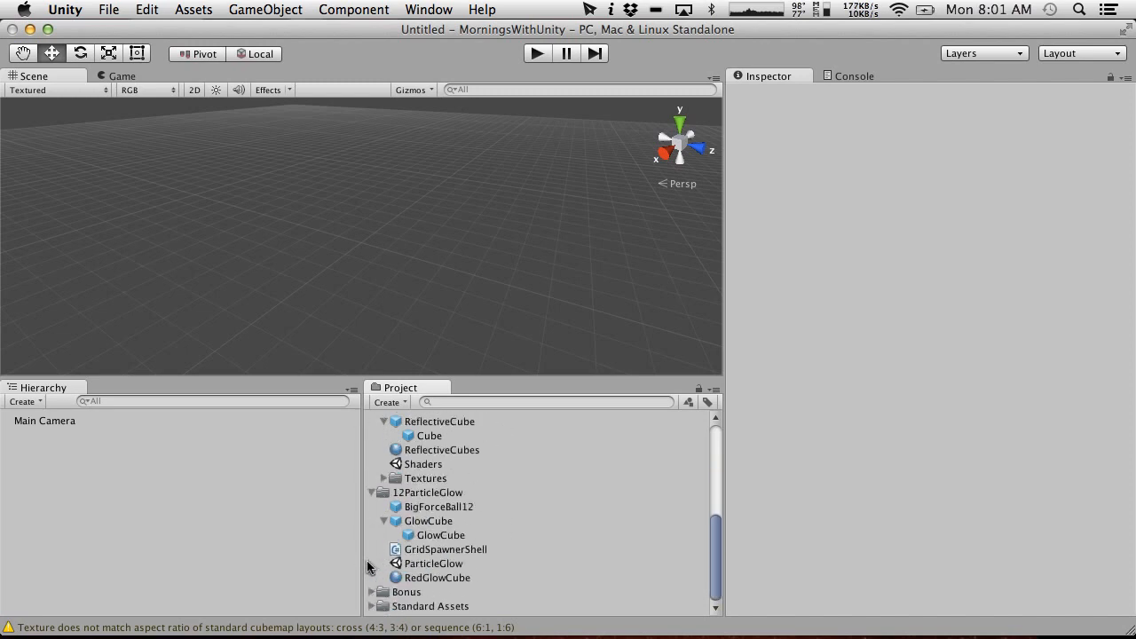
pyautogui.scroll(2, 370, 566)
pyautogui.click(384, 513)
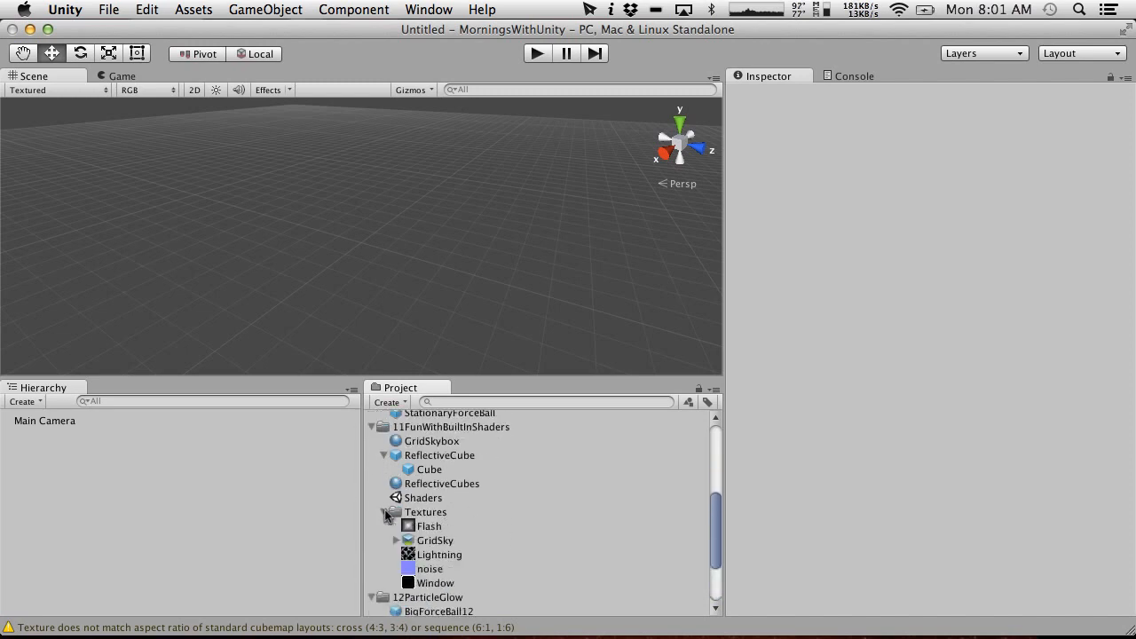
pyautogui.scroll(-3, 386, 516)
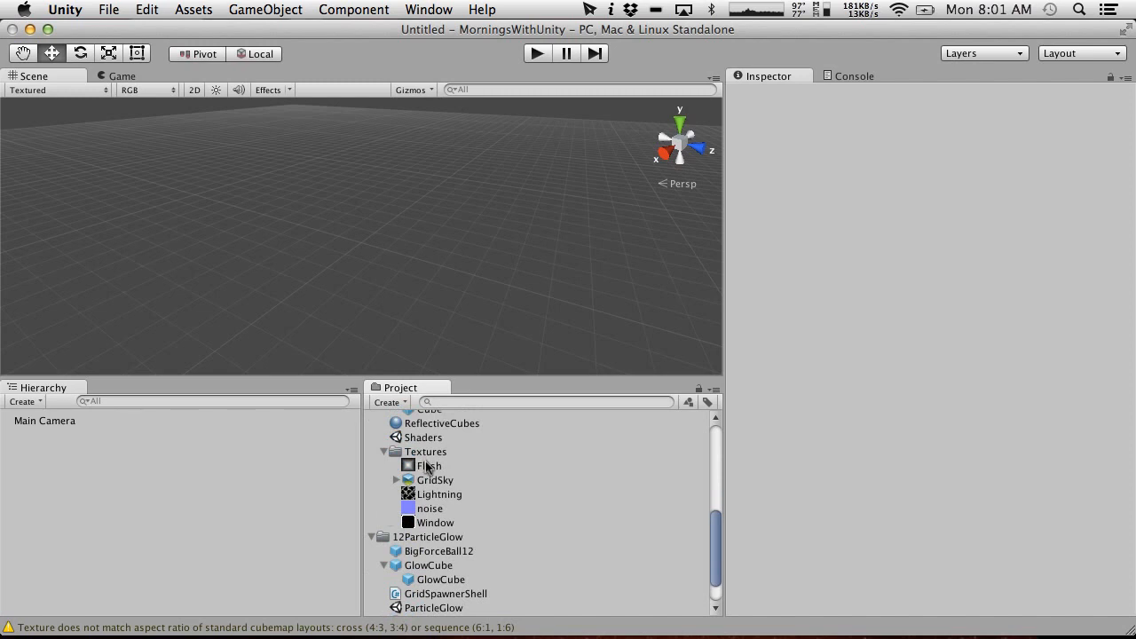
pyautogui.scroll(-2, 427, 467)
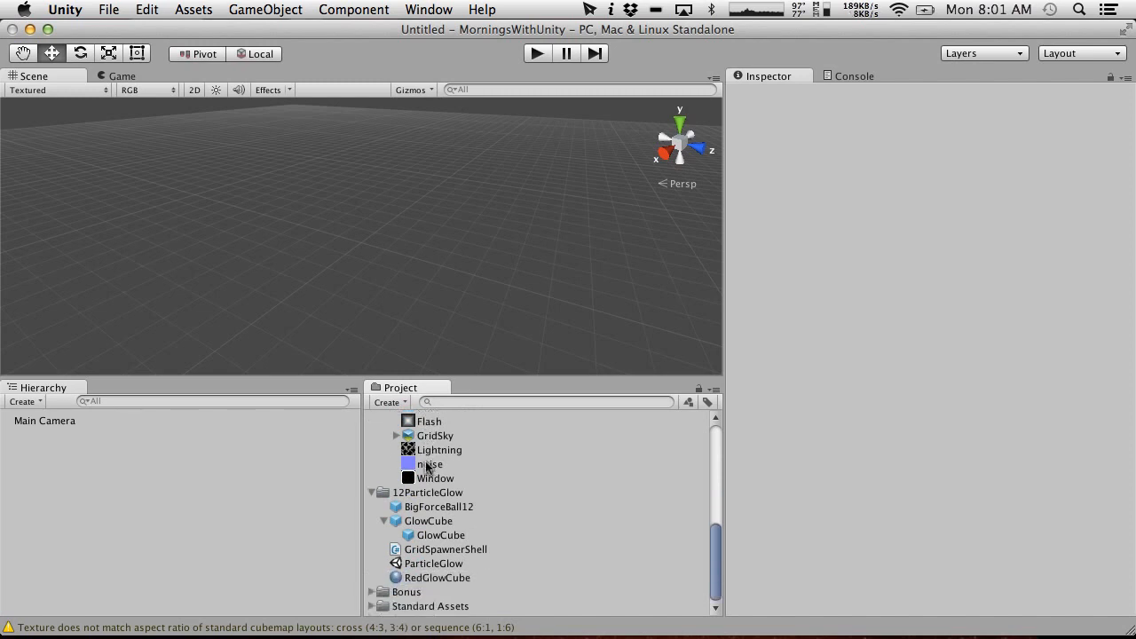
pyautogui.scroll(2, 427, 467)
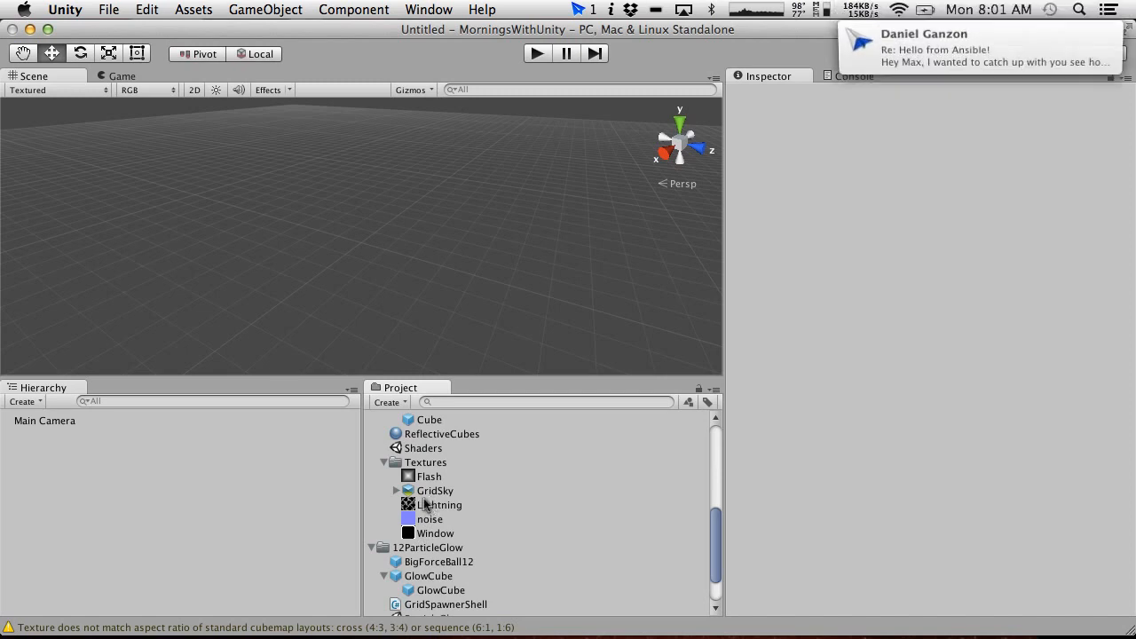
pyautogui.scroll(-1, 426, 505)
pyautogui.scroll(-1, 426, 504)
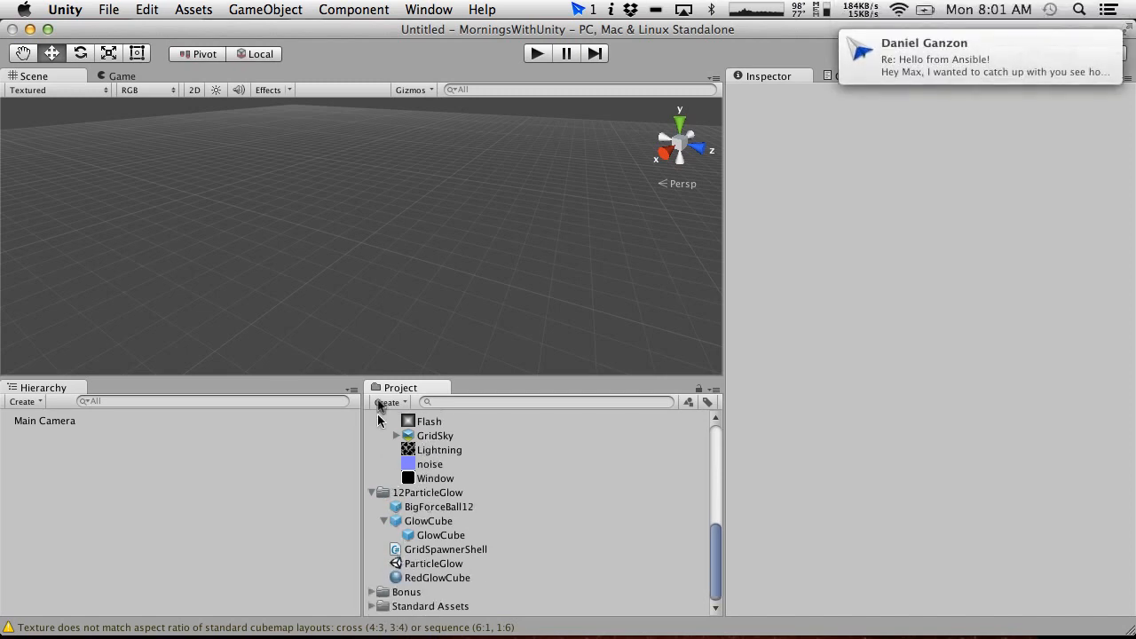
# Create a new top-level project folder named 13LightningBall.
pyautogui.click(387, 403)
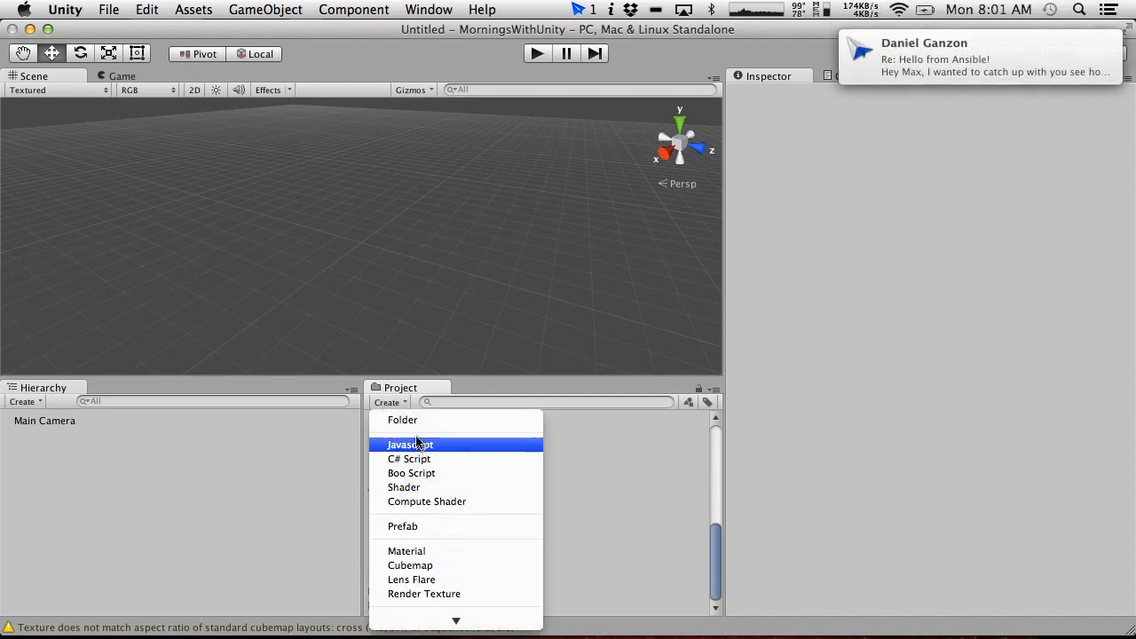
pyautogui.click(403, 420)
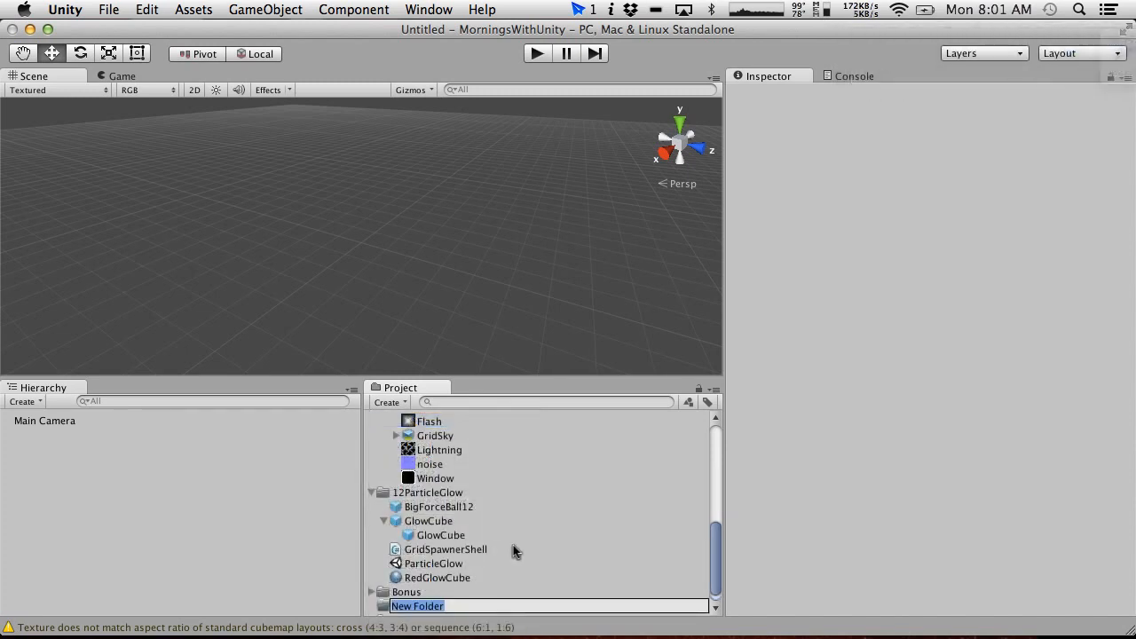
pyautogui.write('13light')
pyautogui.press('BackSpace')
pyautogui.press('BackSpace')
pyautogui.press('BackSpace')
pyautogui.press('BackSpace')
pyautogui.press('BackSpace')
pyautogui.write('LightningBall')
pyautogui.press('Return')
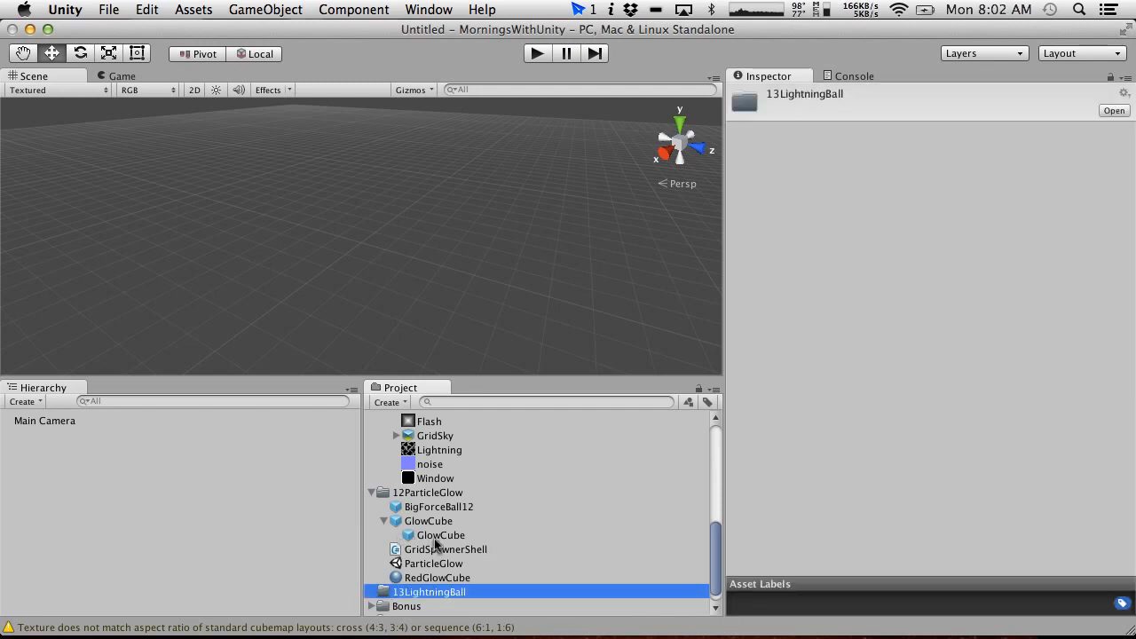
# Move the Lightning texture into a new Textures subfolder inside the 13LightningBall folder.
pyautogui.moveTo(438, 450); pyautogui.dragTo(430, 593)
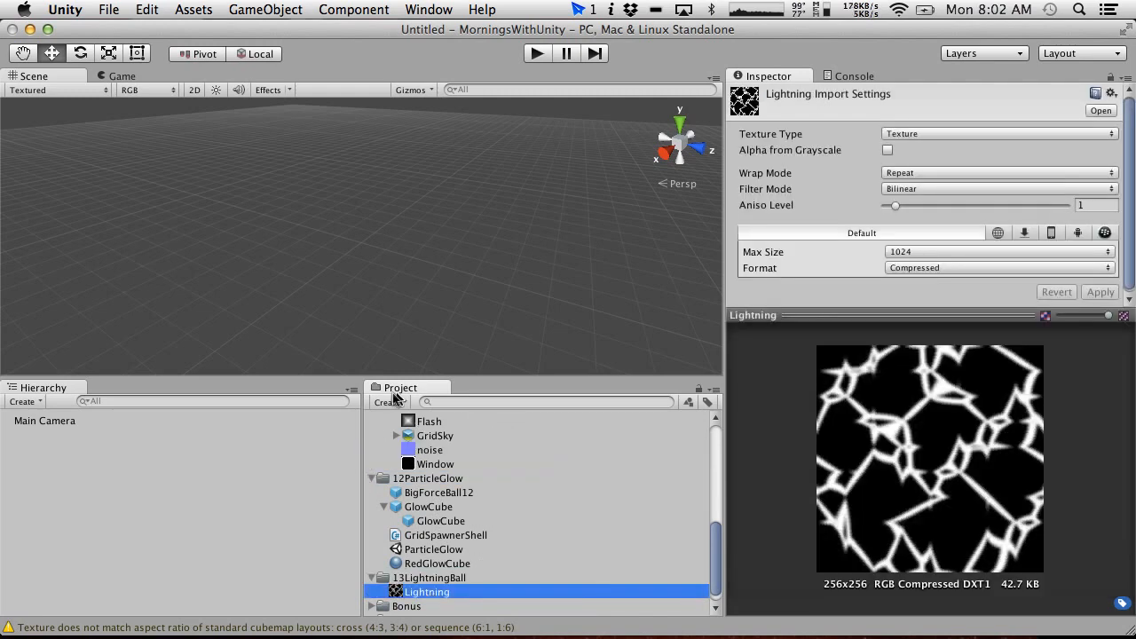
pyautogui.click(391, 402)
pyautogui.click(404, 421)
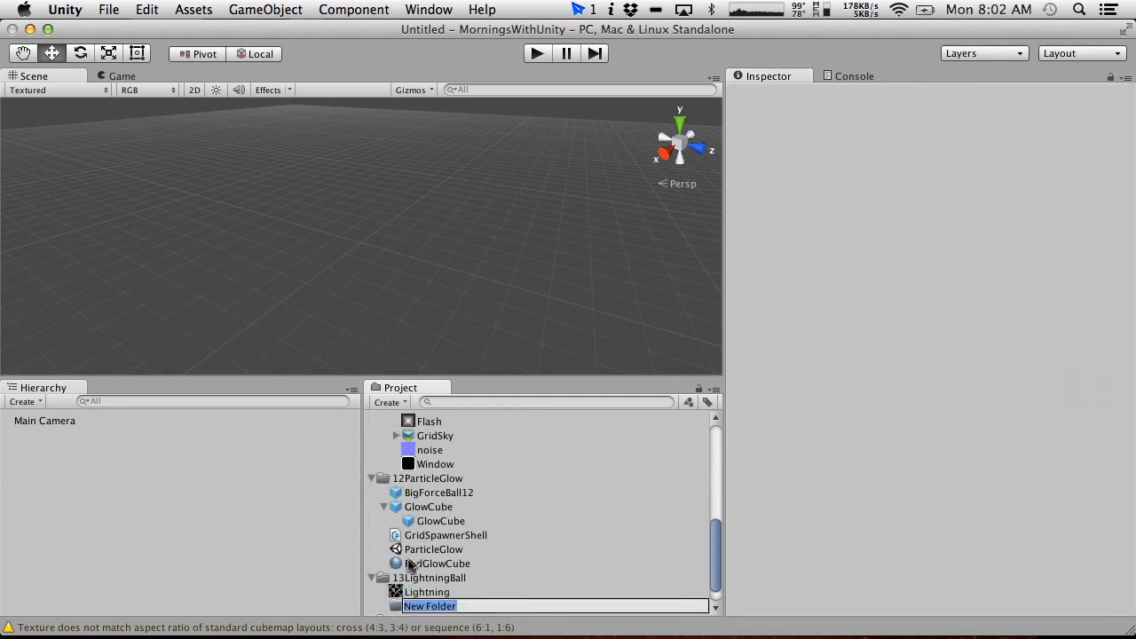
pyautogui.write('Te')
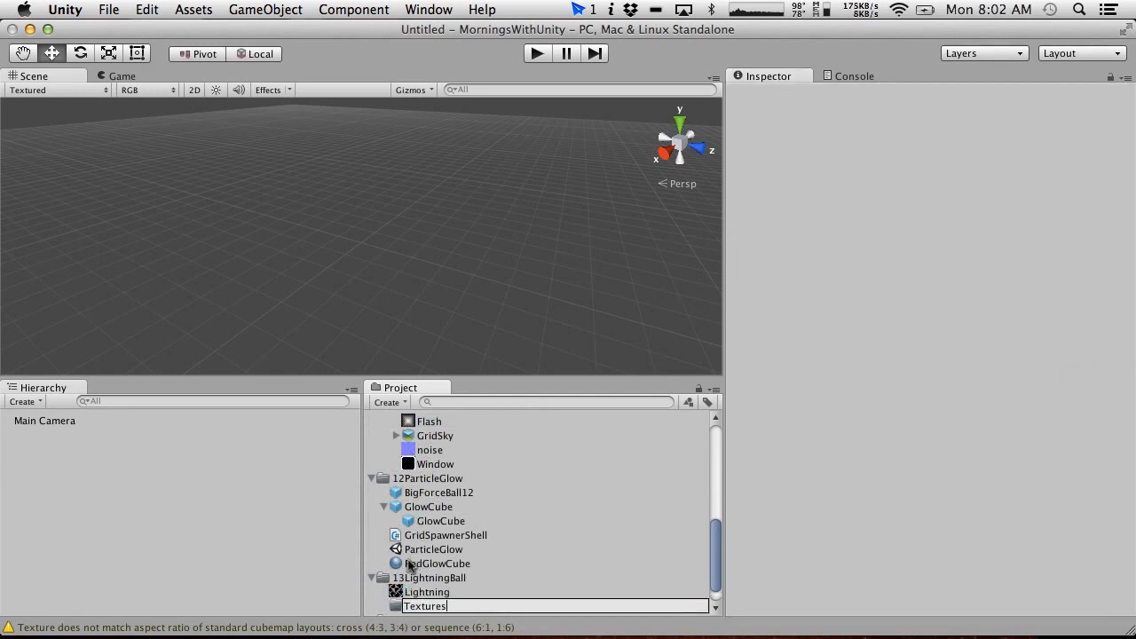
pyautogui.write('xtures')
pyautogui.press('Return')
pyautogui.moveTo(419, 591); pyautogui.dragTo(417, 608)
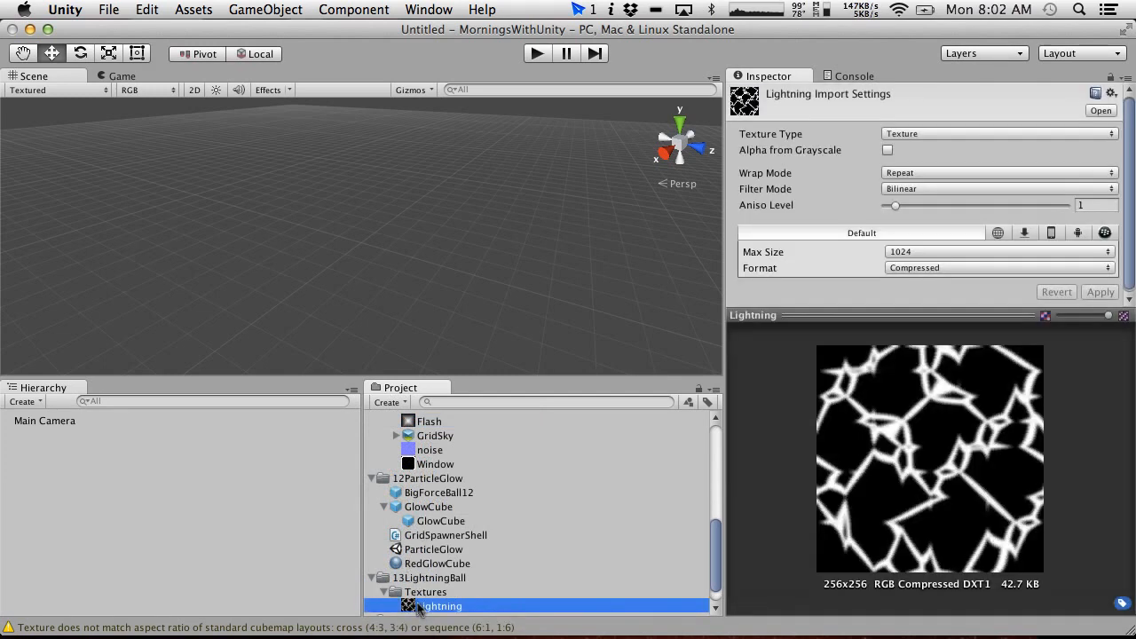
pyautogui.click(392, 592)
pyautogui.click(383, 592)
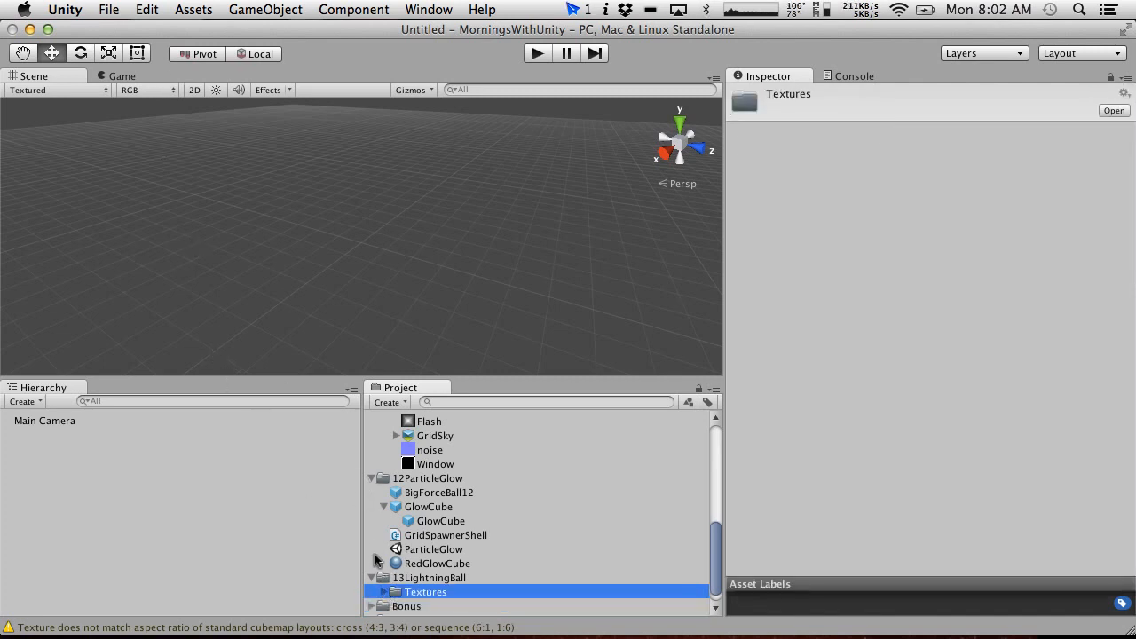
# Duplicate the ParticleGlow scene into the 13LightningBall folder and rename the copy LightningBall.
pyautogui.click(436, 549)
pyautogui.press('super+d')
pyautogui.moveTo(435, 564); pyautogui.dragTo(424, 592)
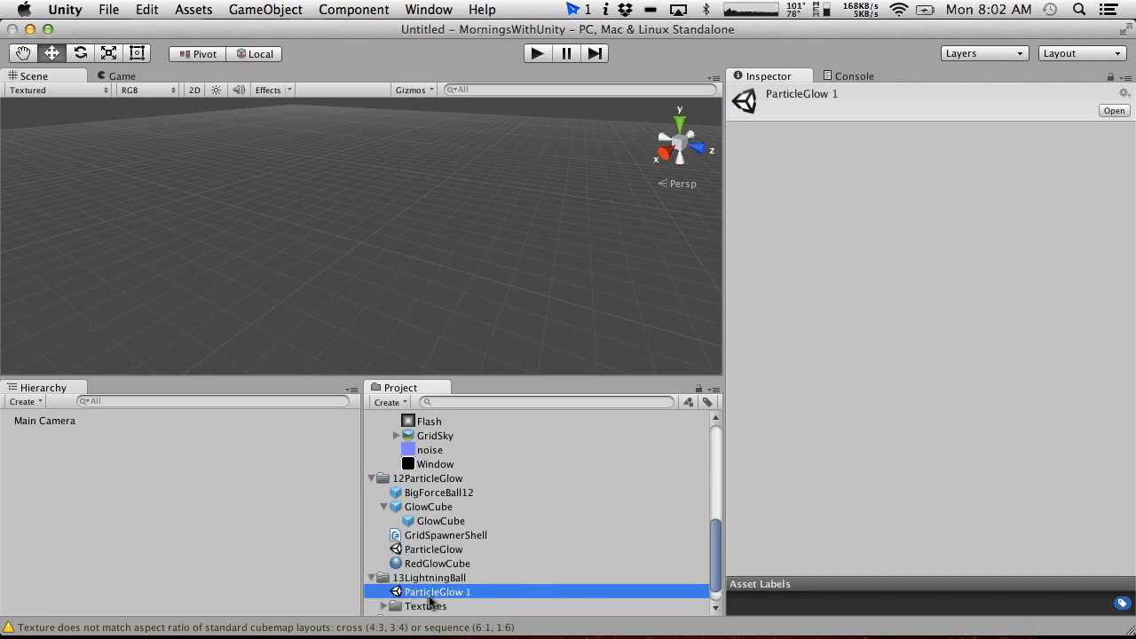
pyautogui.press('Return')
pyautogui.write('Light')
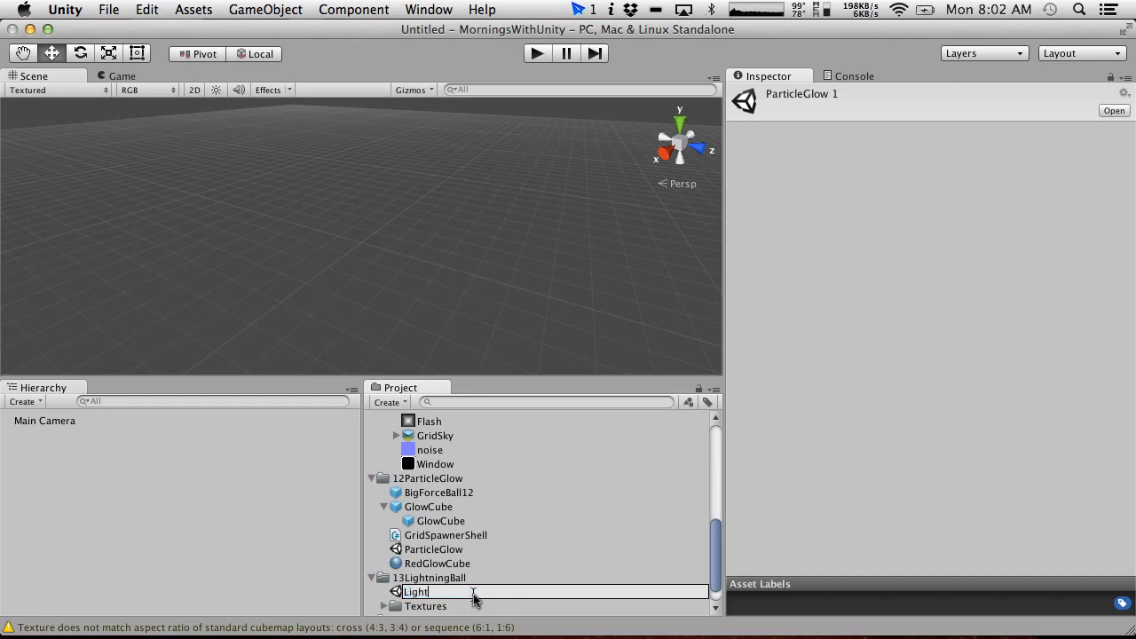
pyautogui.write('ningBall')
pyautogui.press('Return')
# Open the LightningBall scene and test it in play mode.
pyautogui.doubleClick(433, 592)
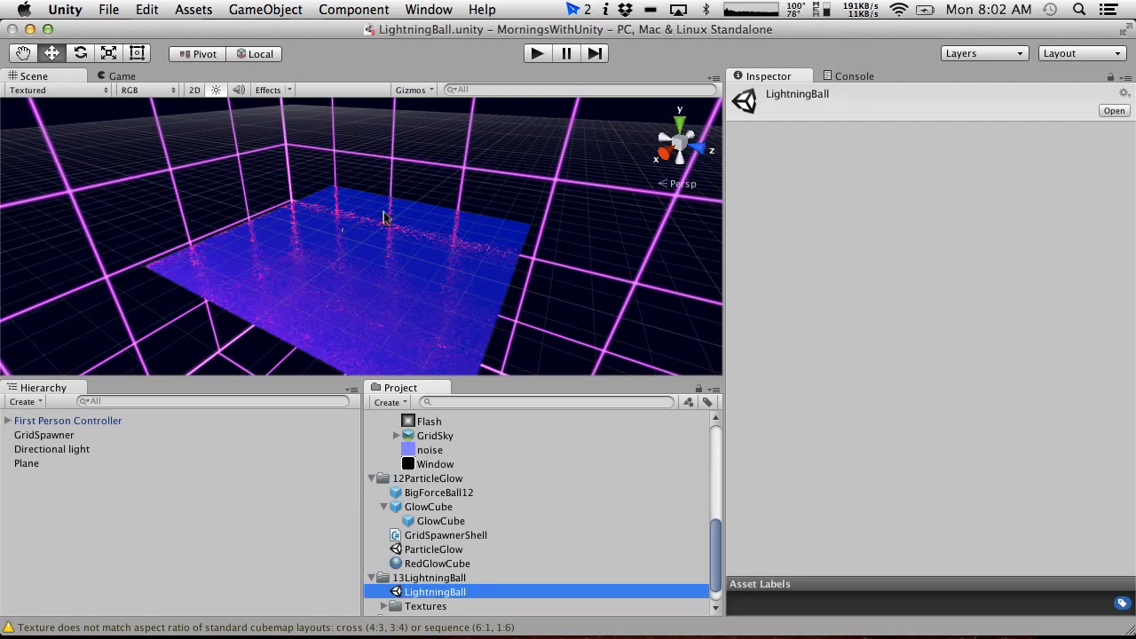
pyautogui.click(537, 53)
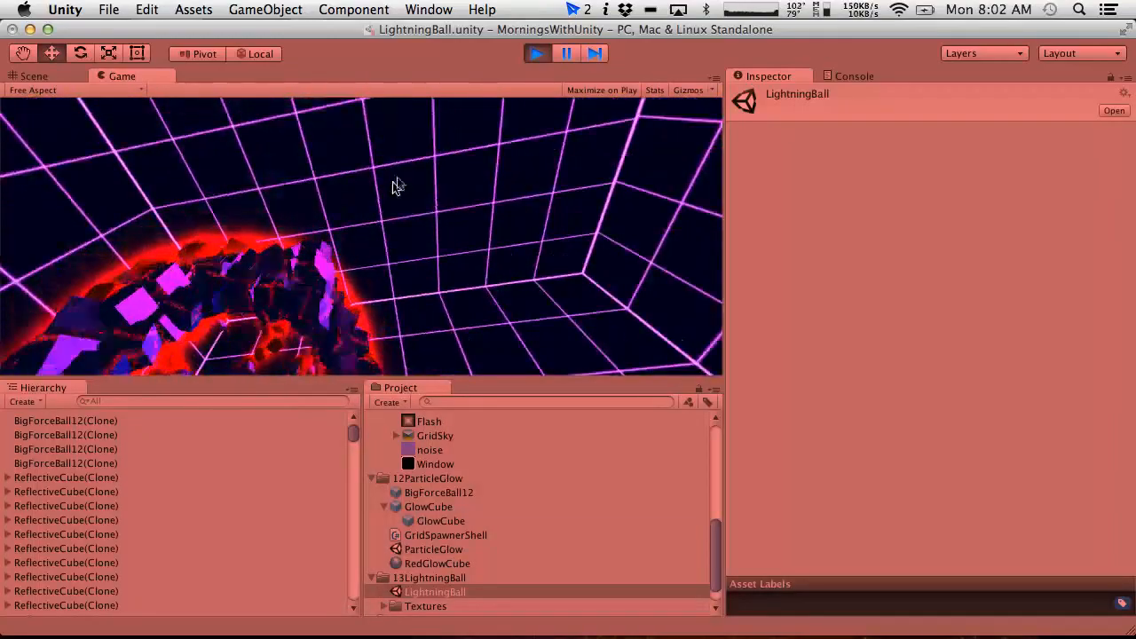
pyautogui.click(534, 54)
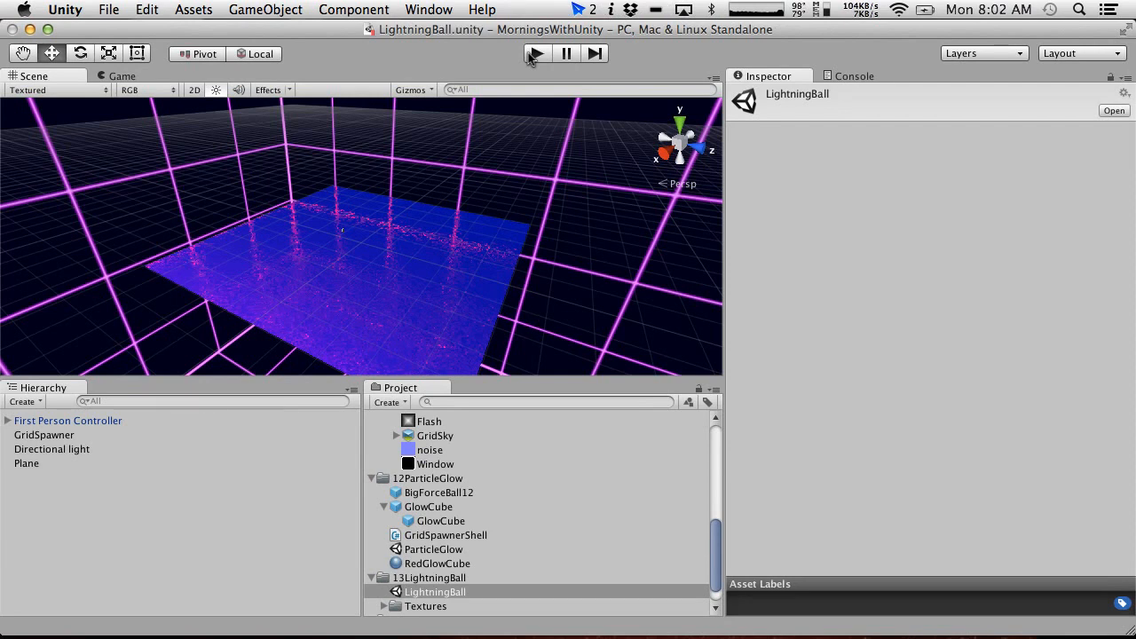
# Create a new material named LightningBallRed in the 13LightningBall folder.
pyautogui.scroll(-1, 475, 557)
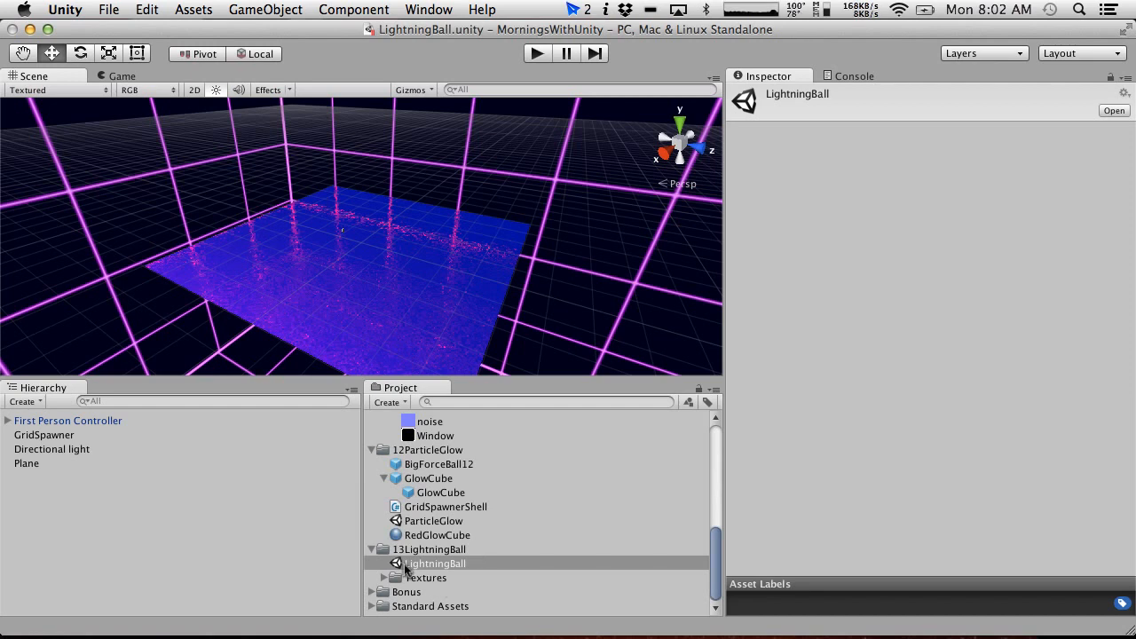
pyautogui.click(384, 552)
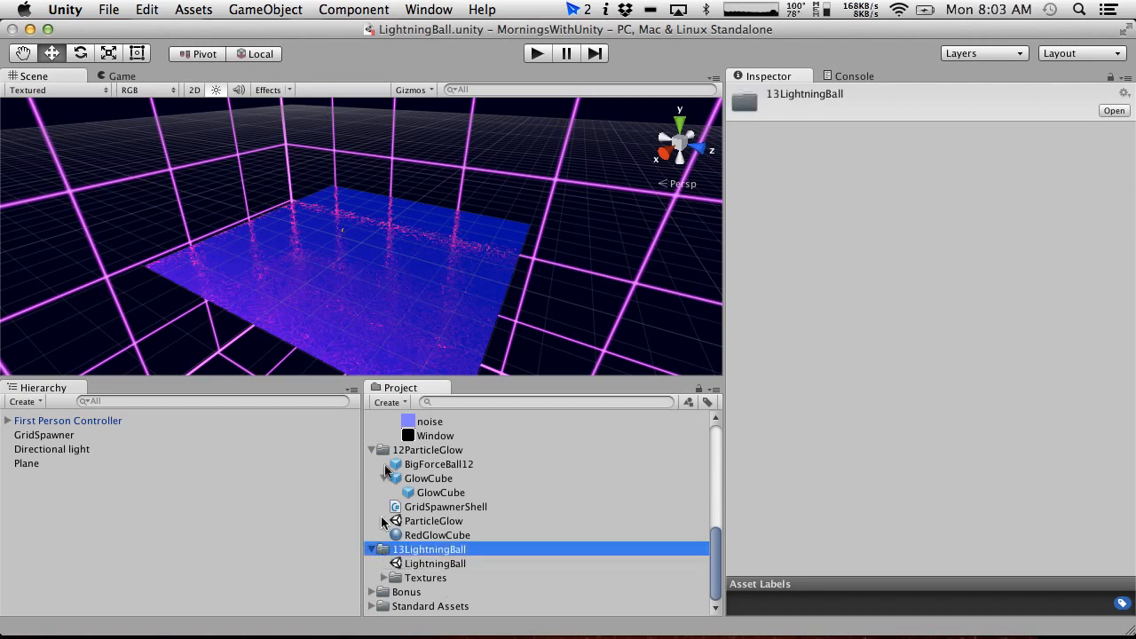
pyautogui.click(389, 402)
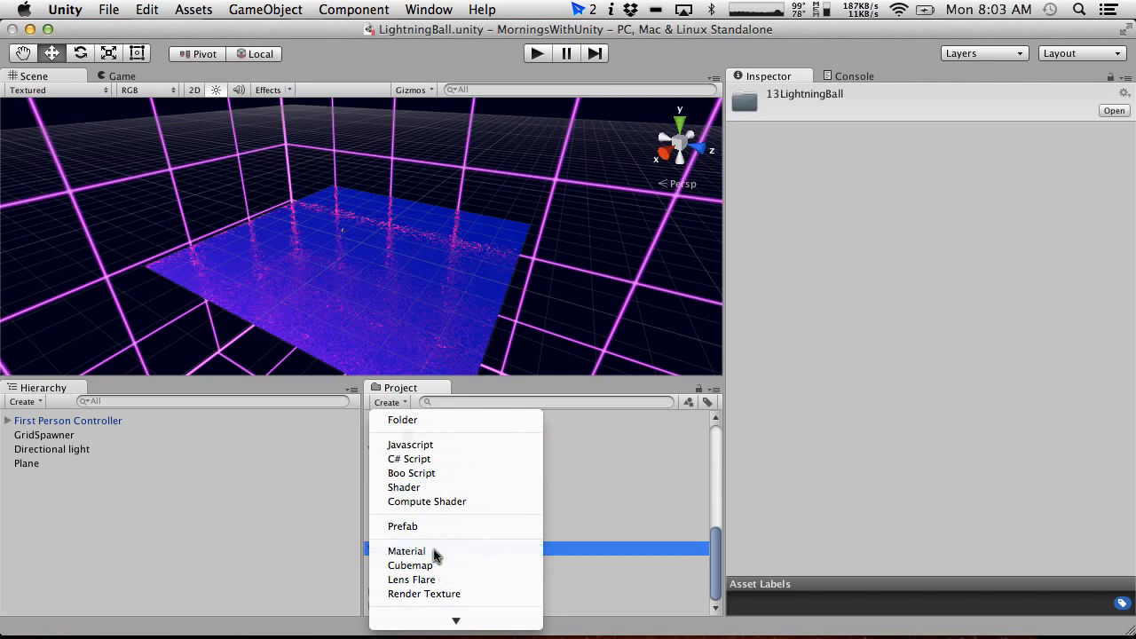
pyautogui.click(406, 551)
pyautogui.write('Light')
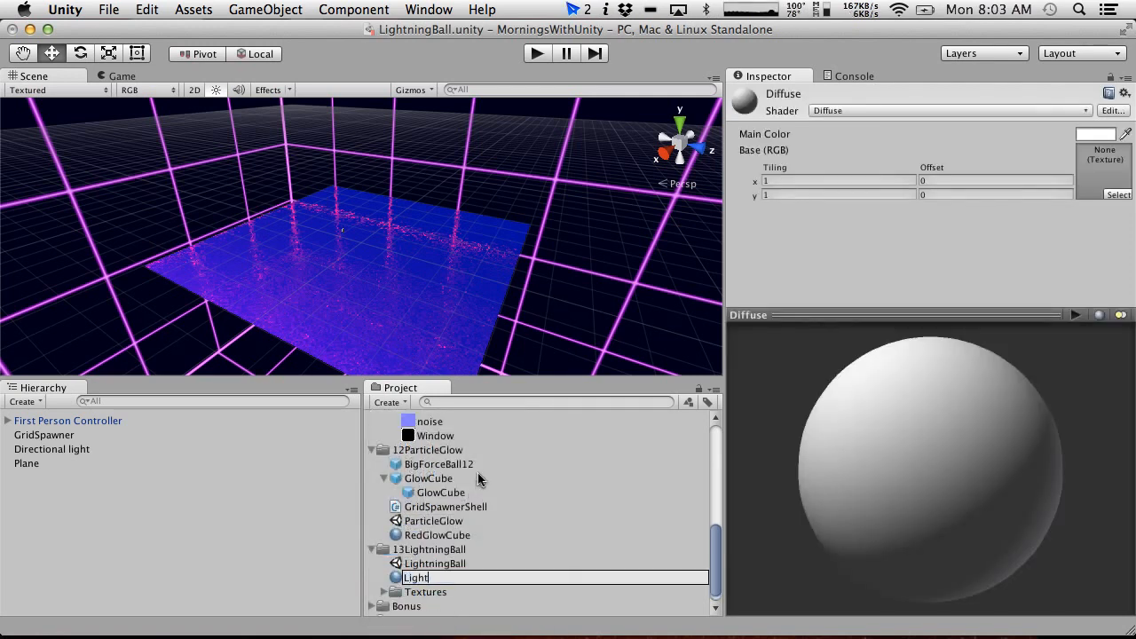
pyautogui.write('ningBallRed')
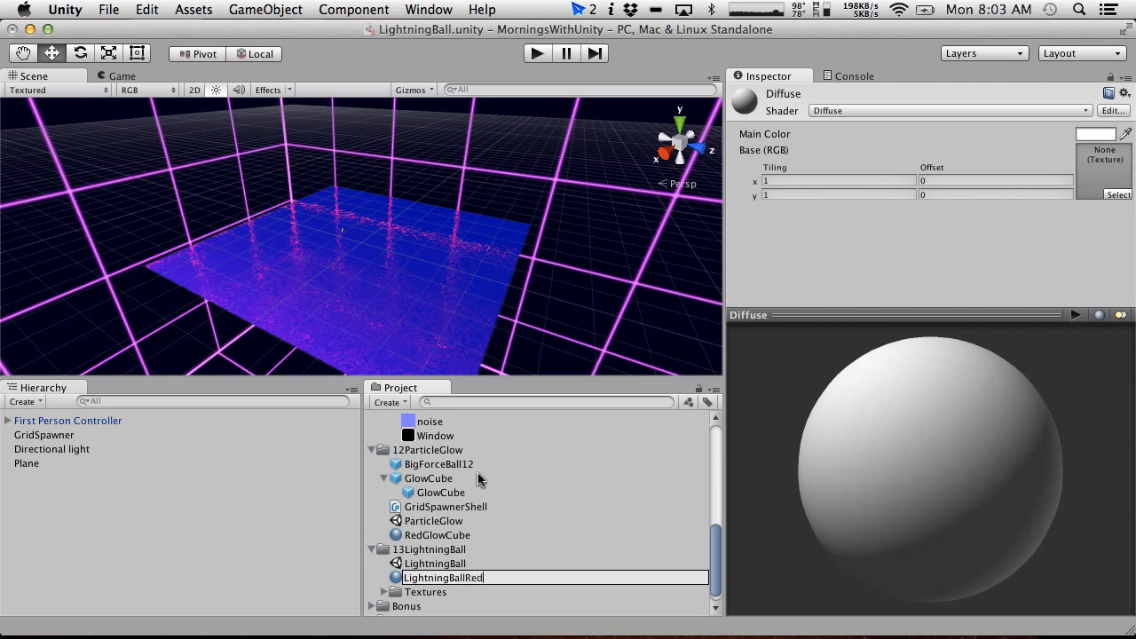
pyautogui.press('Return')
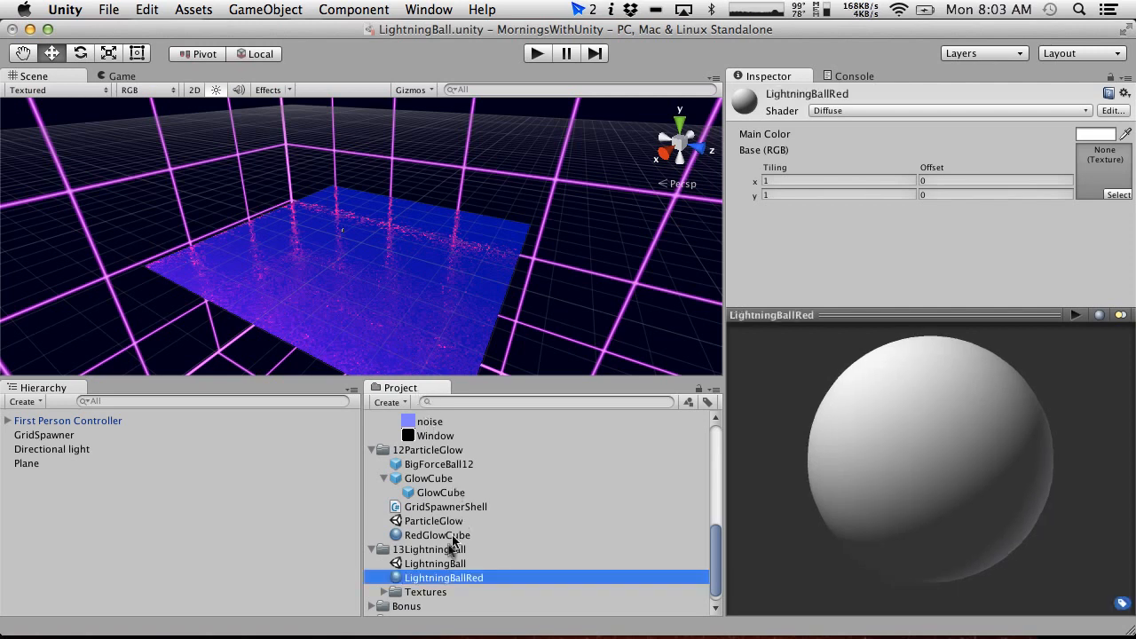
# Set the LightningBallRed material's shader to Particles/Additive.
pyautogui.click(854, 110)
pyautogui.moveTo(868, 270)
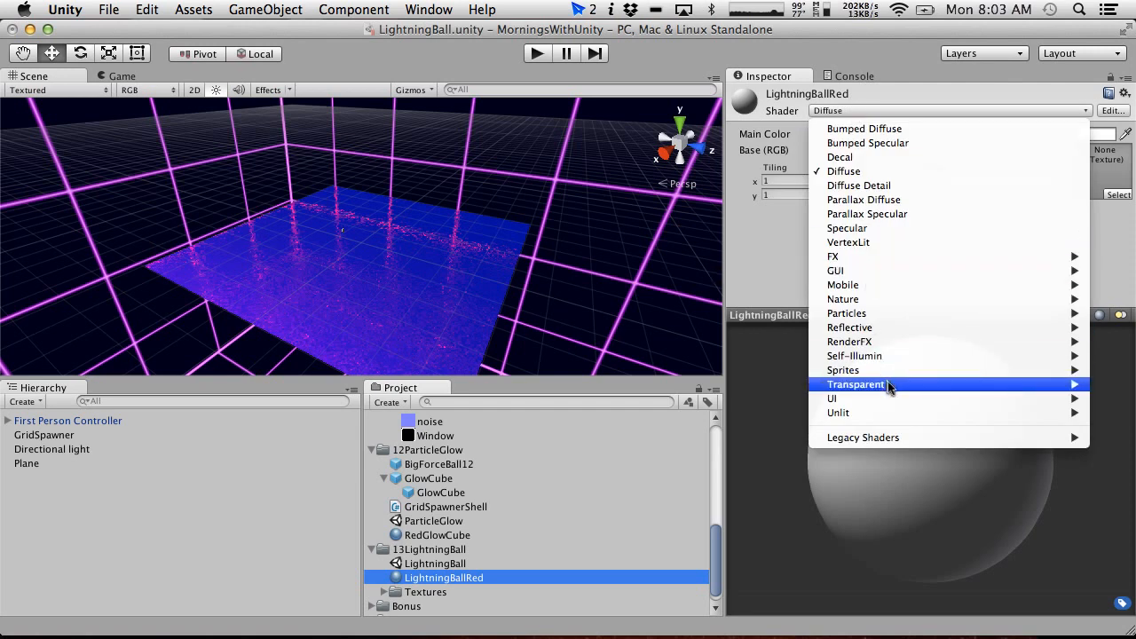
pyautogui.moveTo(873, 291)
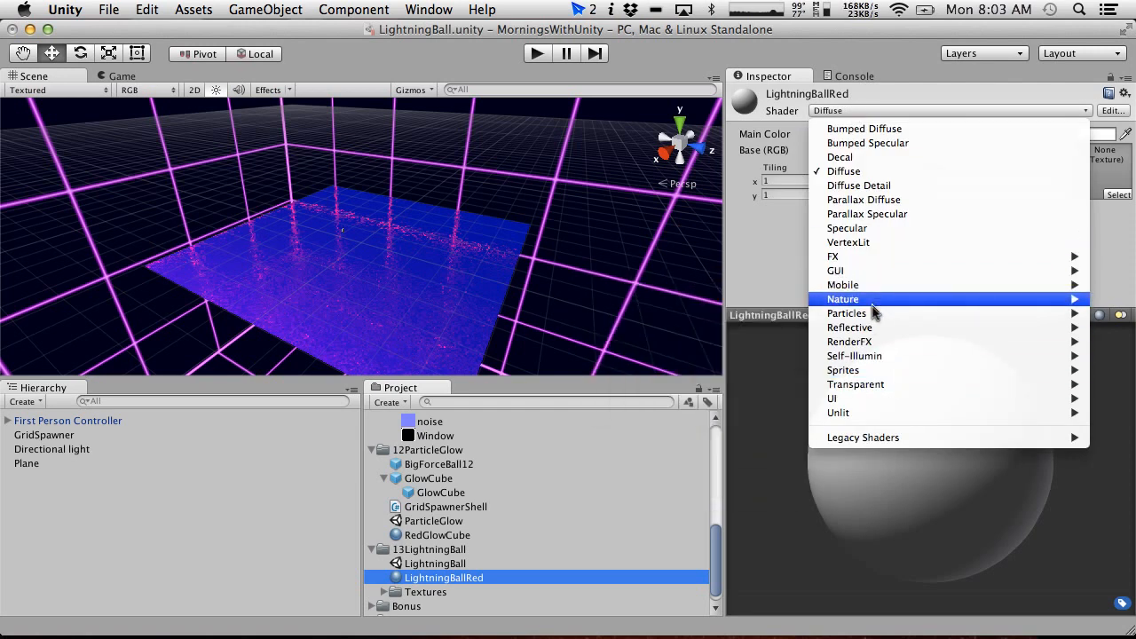
pyautogui.moveTo(874, 315)
pyautogui.click(701, 313)
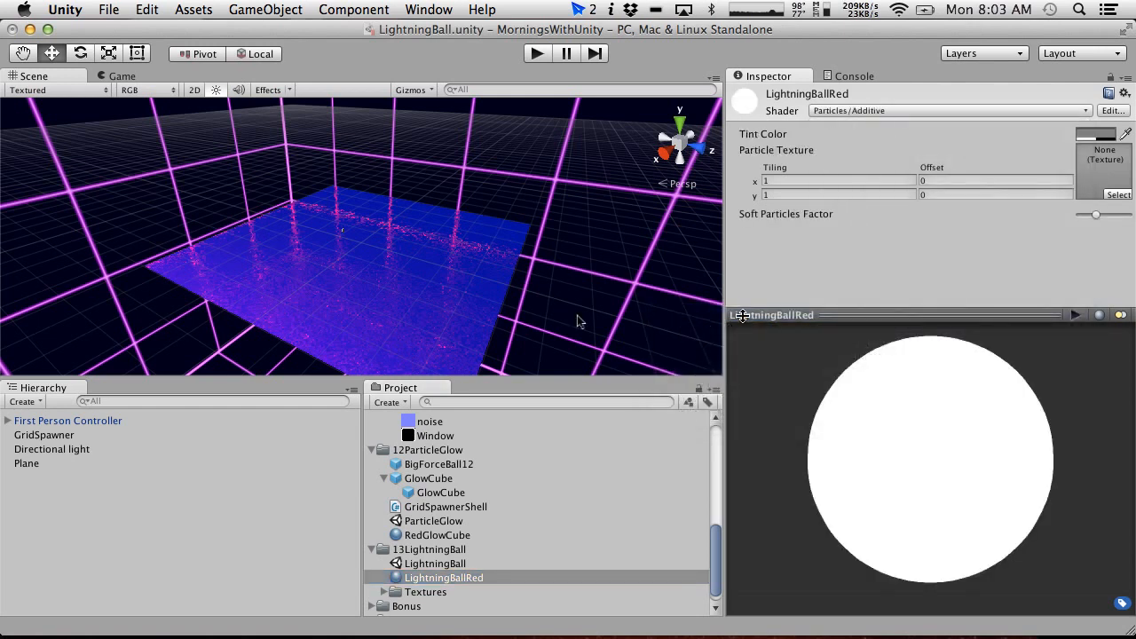
# Duplicate the BigForceBall12 prefab and move the copy into the 13LightningBall folder.
pyautogui.scroll(3, 430, 512)
pyautogui.click(440, 512)
pyautogui.scroll(-3, 448, 531)
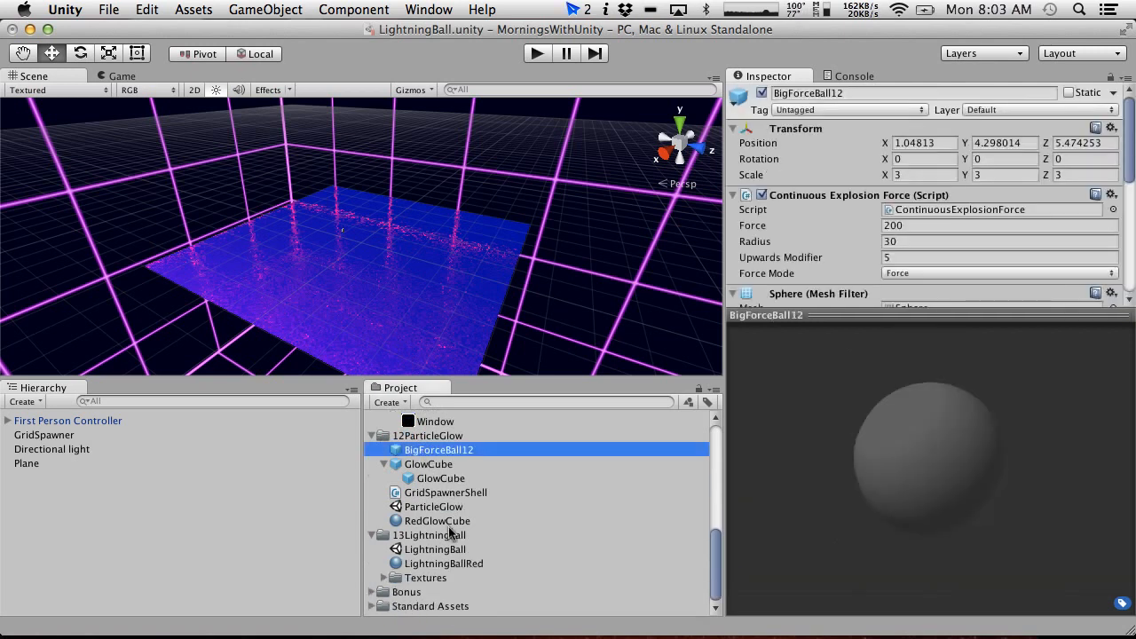
pyautogui.press('super+d')
pyautogui.moveTo(423, 470); pyautogui.dragTo(428, 548)
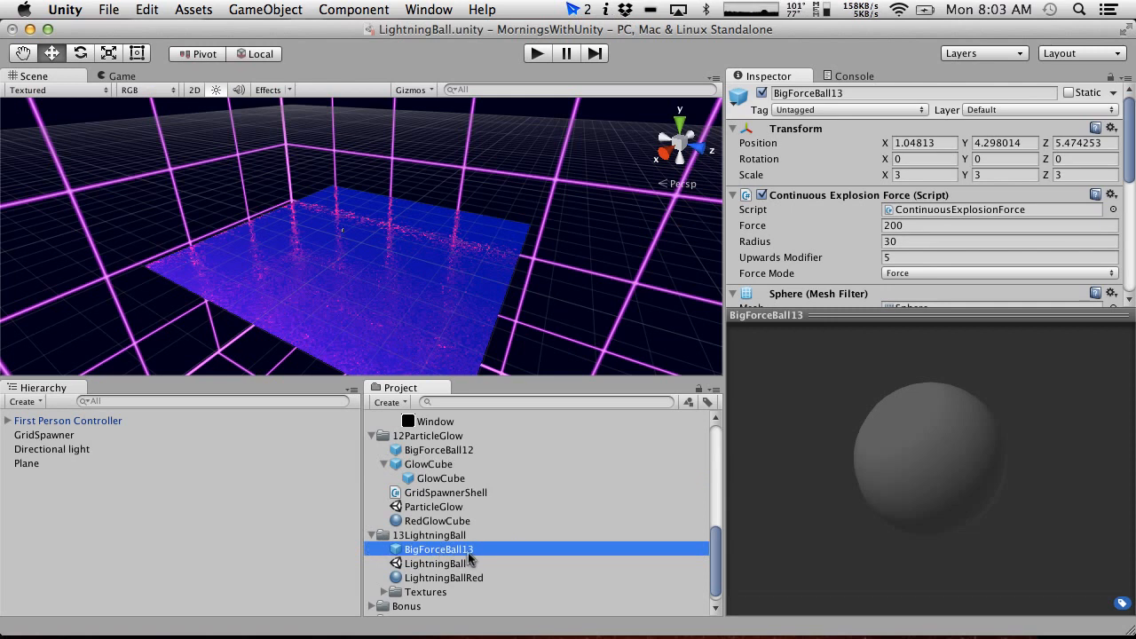
pyautogui.click(462, 566)
pyautogui.click(456, 579)
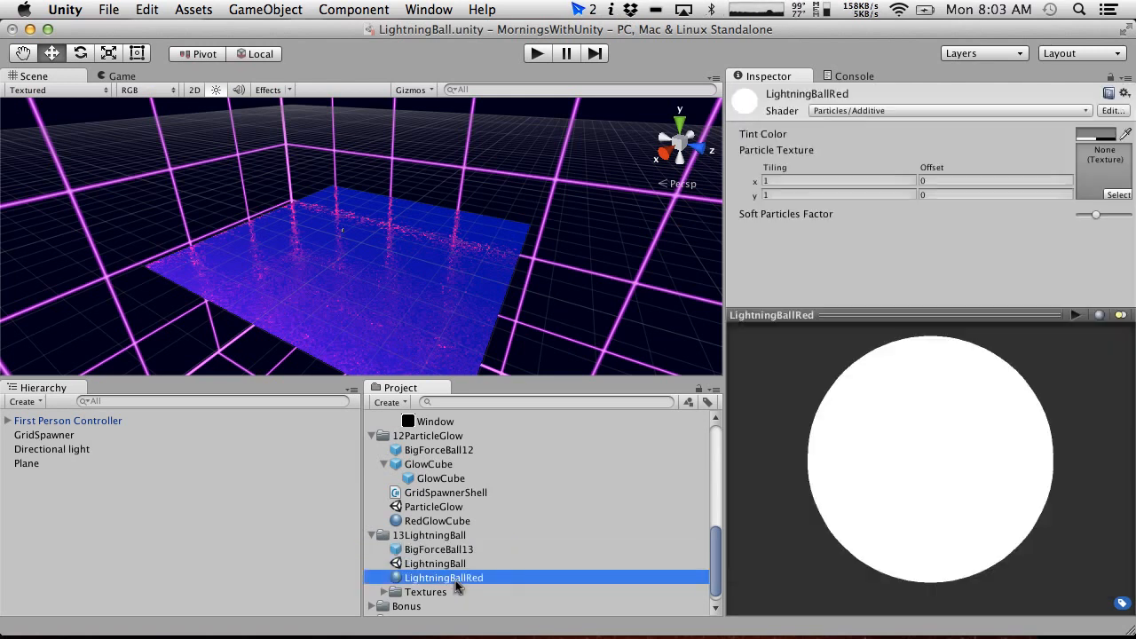
pyautogui.click(426, 550)
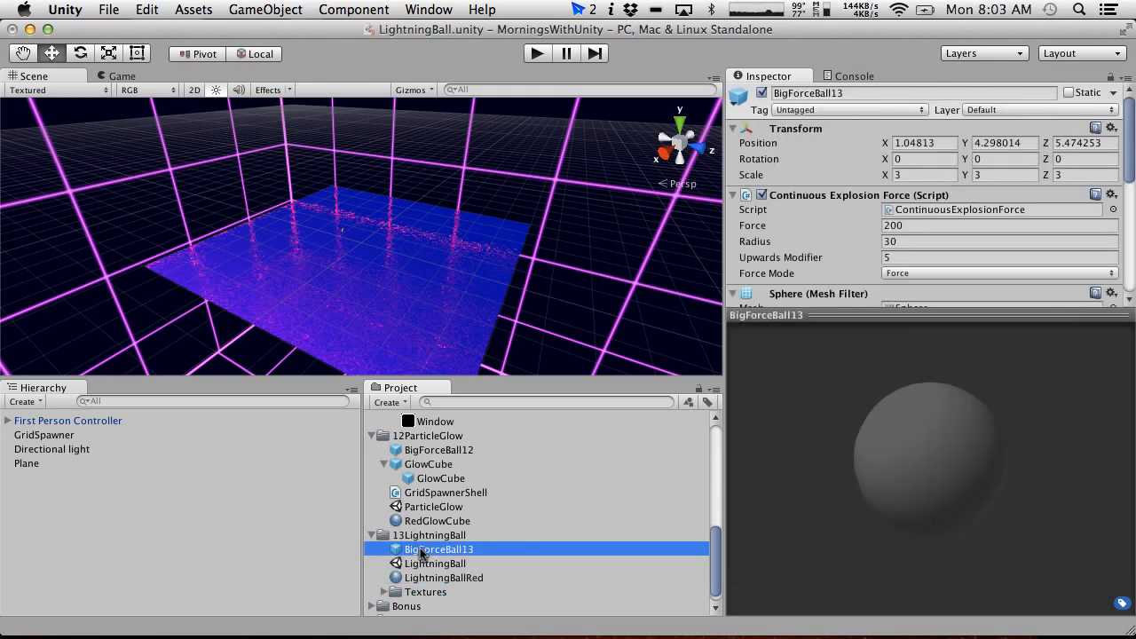
pyautogui.click(454, 578)
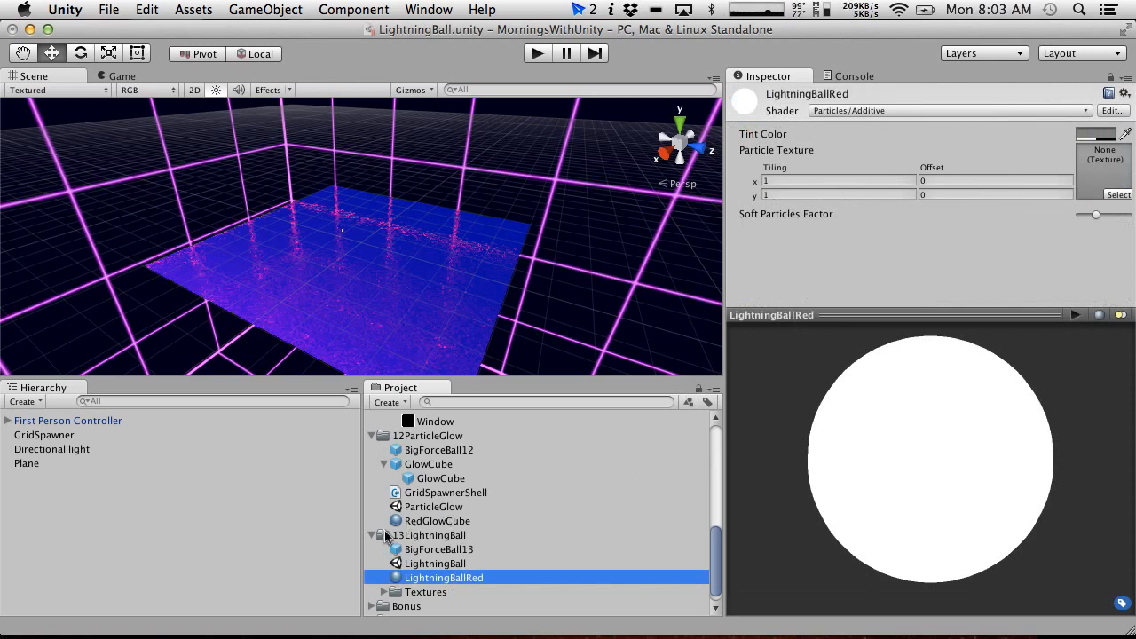
pyautogui.click(428, 549)
# Rename the GameObject under the First Person Controller's Main Camera to Gun and save the scene.
pyautogui.click(8, 421)
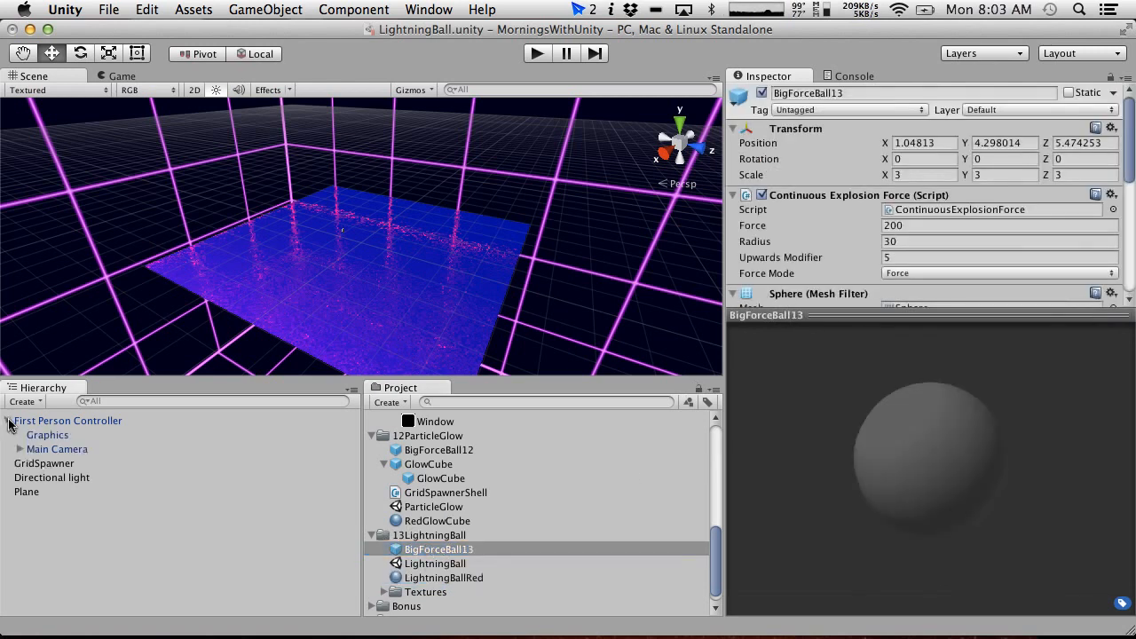
pyautogui.click(20, 450)
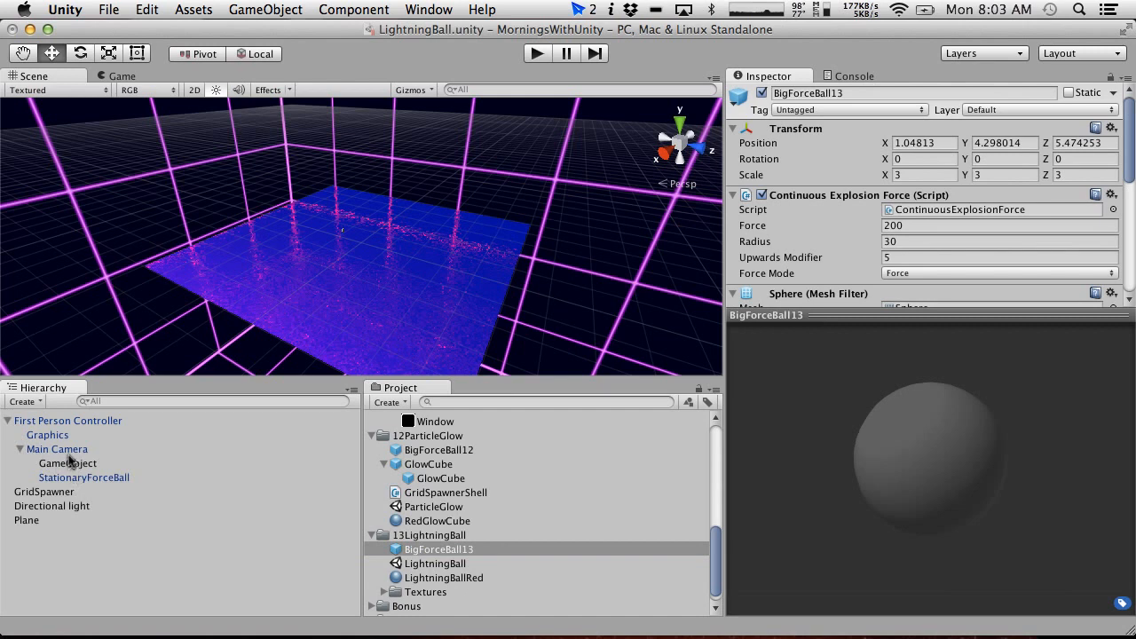
pyautogui.click(69, 462)
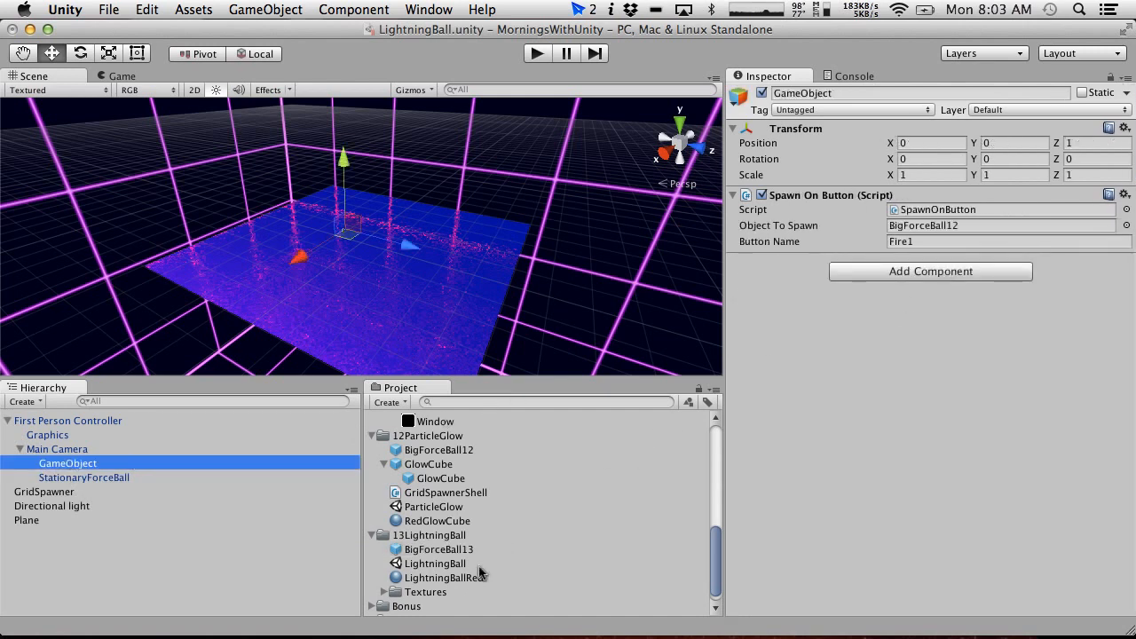
pyautogui.click(97, 463)
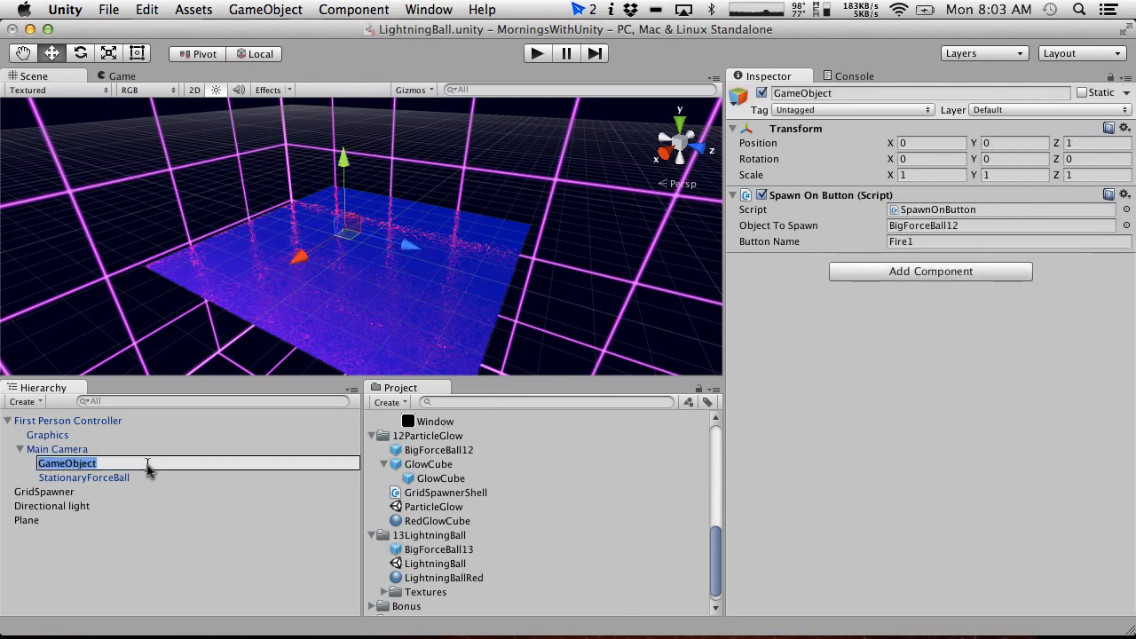
pyautogui.write('Gun')
pyautogui.press('Return')
pyautogui.click(108, 9)
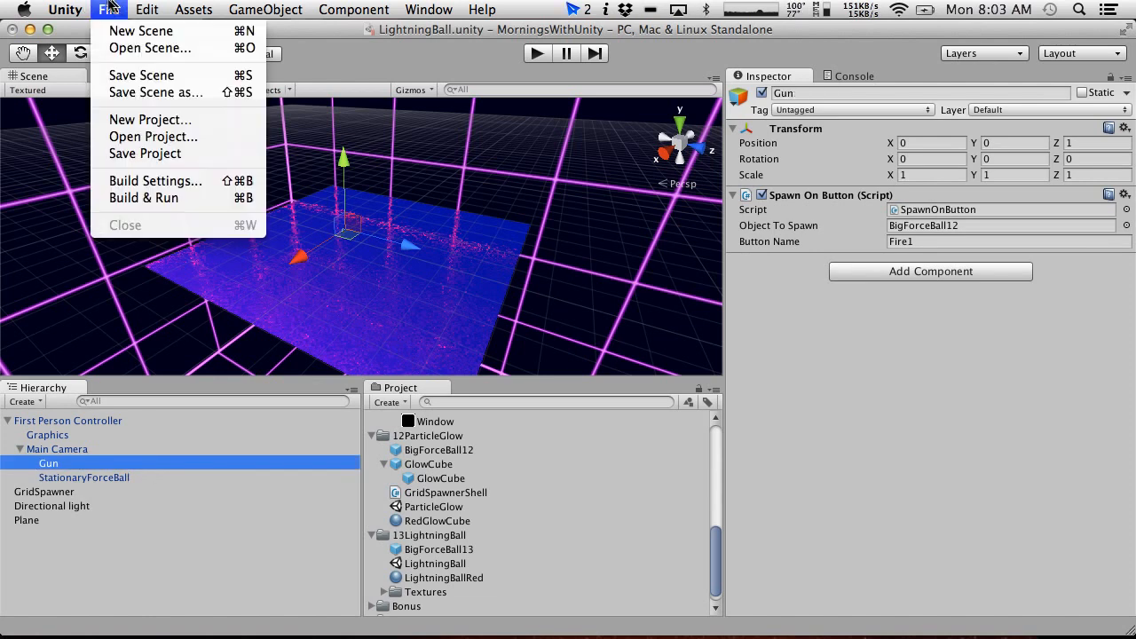
pyautogui.click(125, 85)
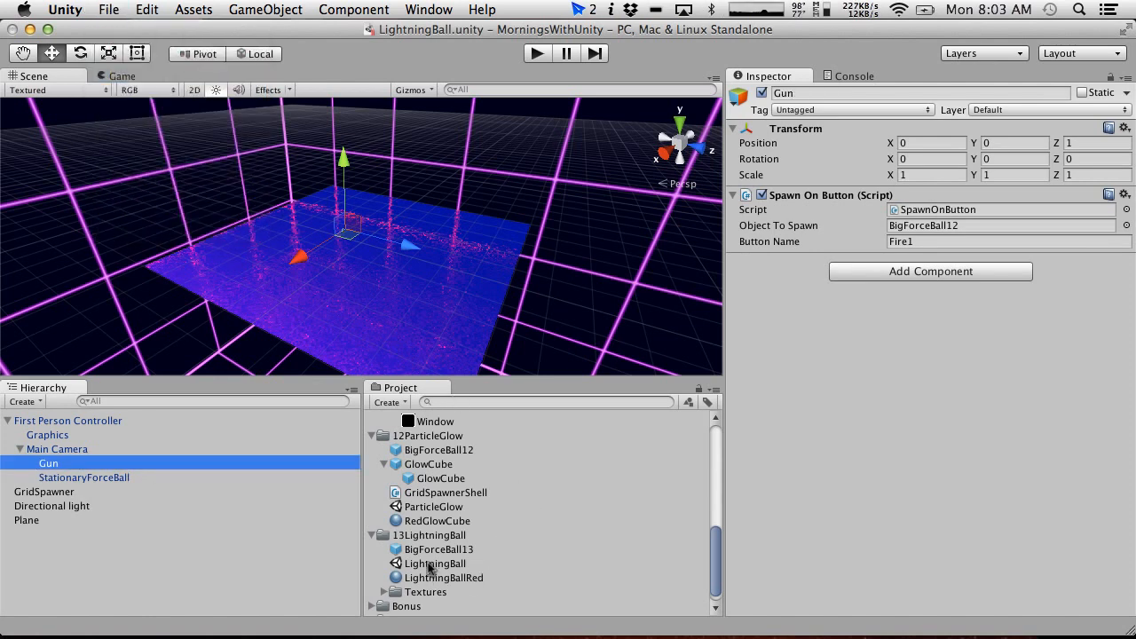
# Set the Gun's Object To Spawn to BigForceBall13 and apply the LightningBallRed material to that prefab.
pyautogui.moveTo(439, 550); pyautogui.dragTo(944, 225)
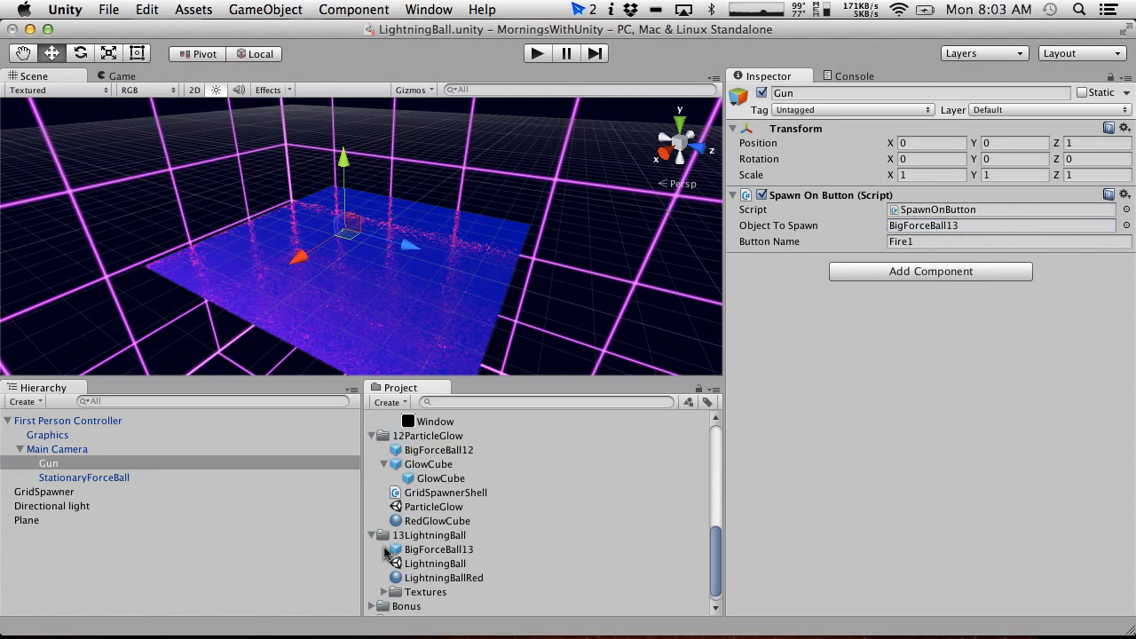
pyautogui.moveTo(456, 582); pyautogui.dragTo(454, 550)
# Test the BigForceBall13 projectile in play mode, then stop playback.
pyautogui.click(537, 54)
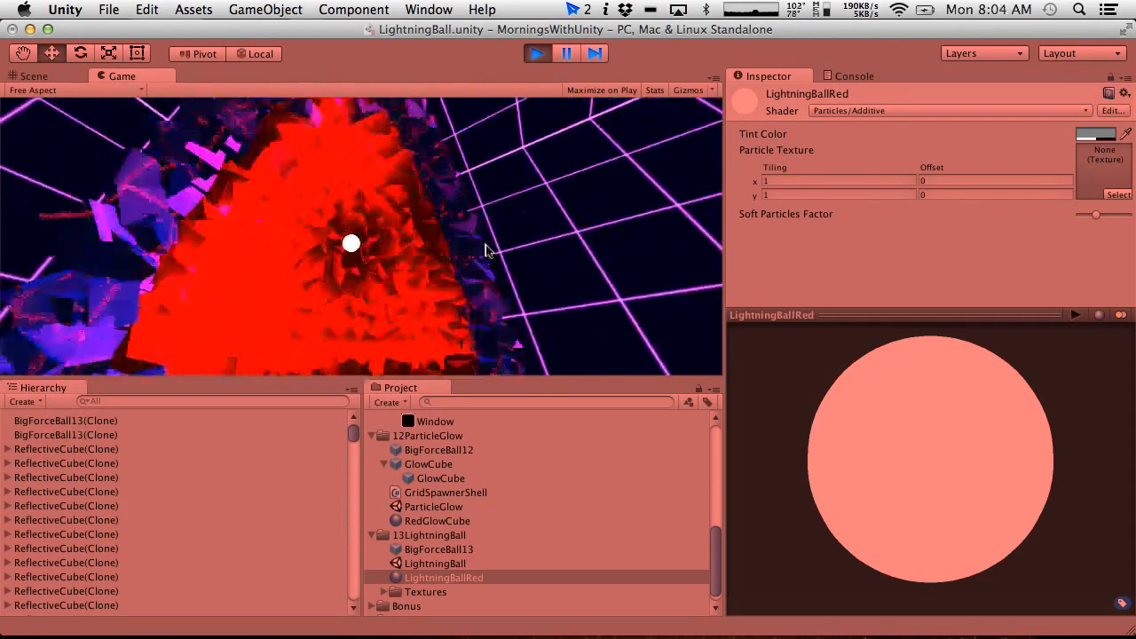
pyautogui.click(535, 54)
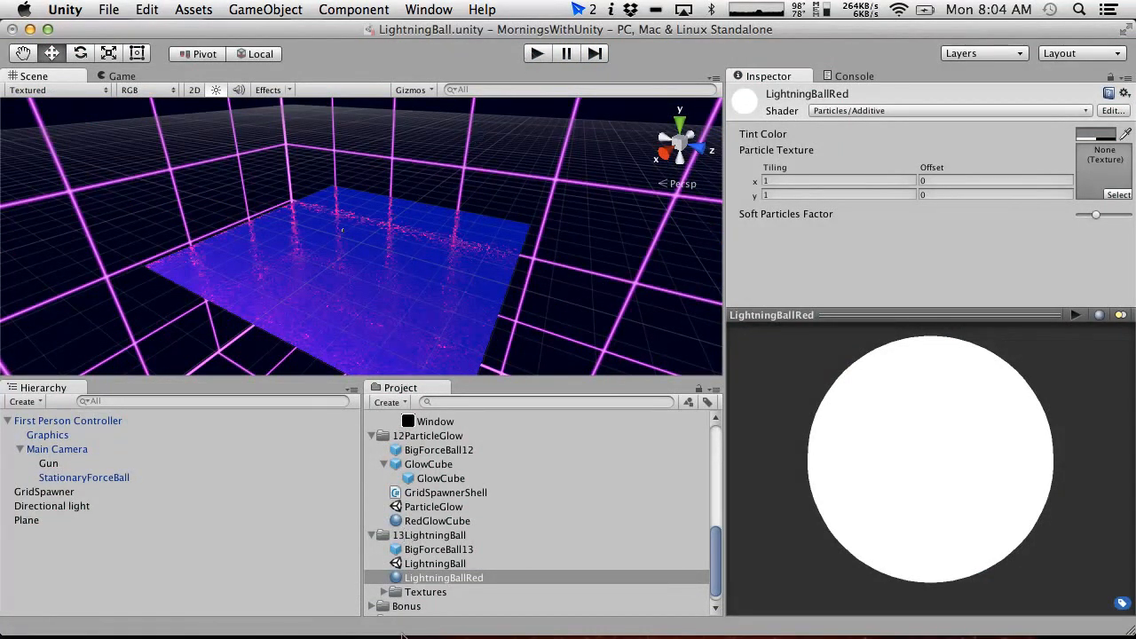
# Assign the Lightning texture to the LightningBallRed material and set its tint color to pure red (255, 0, 0).
pyautogui.click(385, 592)
pyautogui.moveTo(403, 599); pyautogui.dragTo(1099, 170)
pyautogui.click(1092, 135)
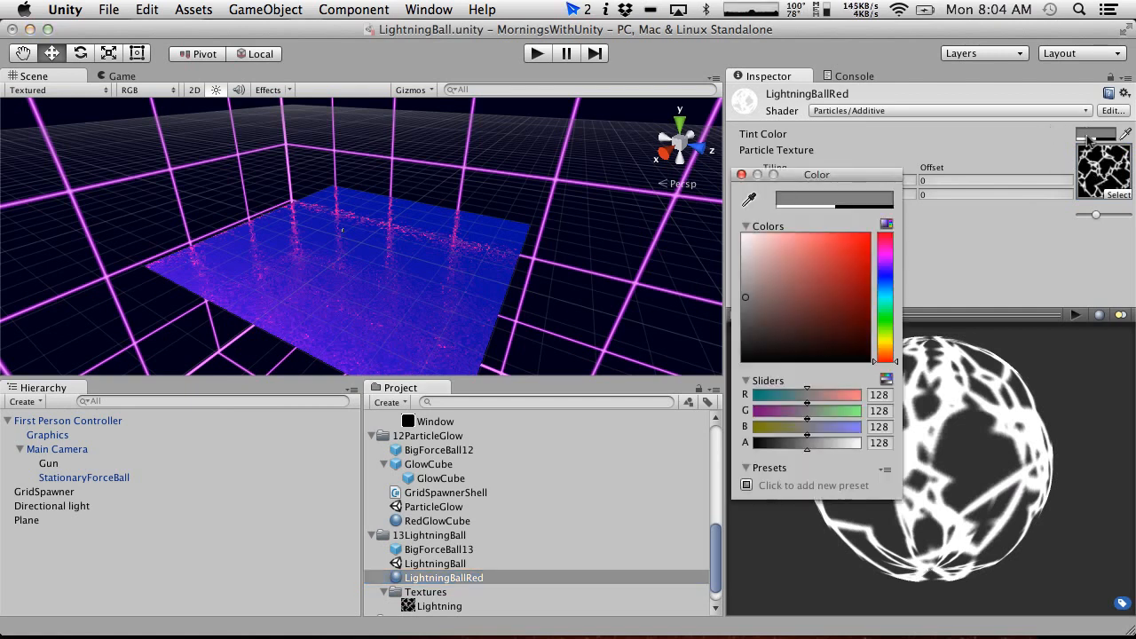
pyautogui.click(794, 330)
pyautogui.click(835, 244)
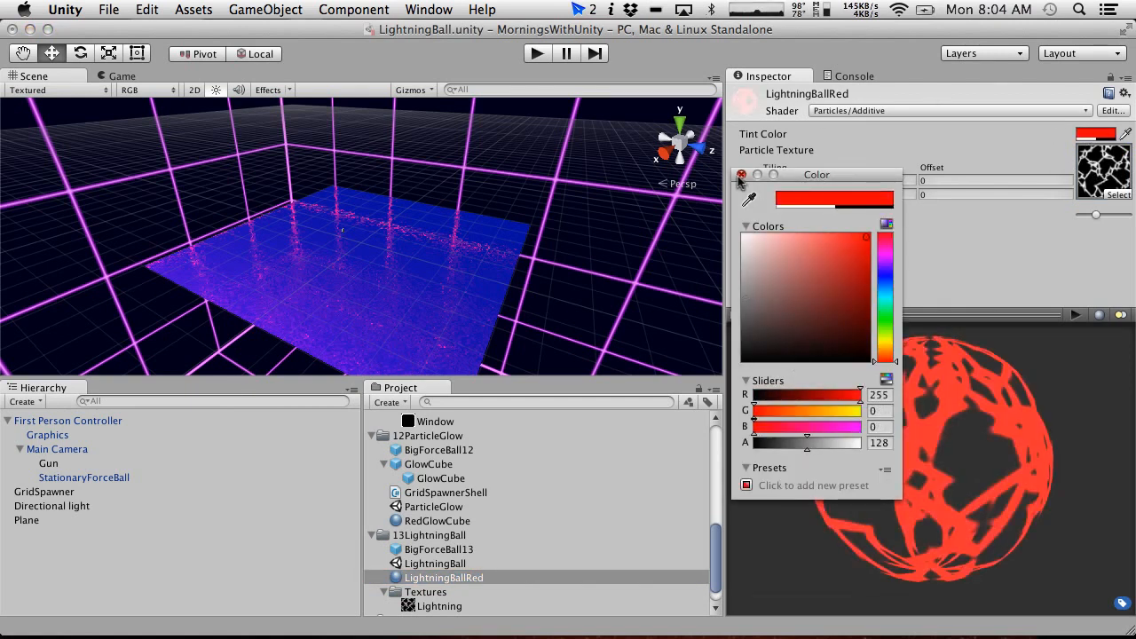
pyautogui.click(742, 175)
# Inspect the Lightning texture's import settings and view its image in Preview, closing the image when done.
pyautogui.click(439, 595)
pyautogui.click(439, 606)
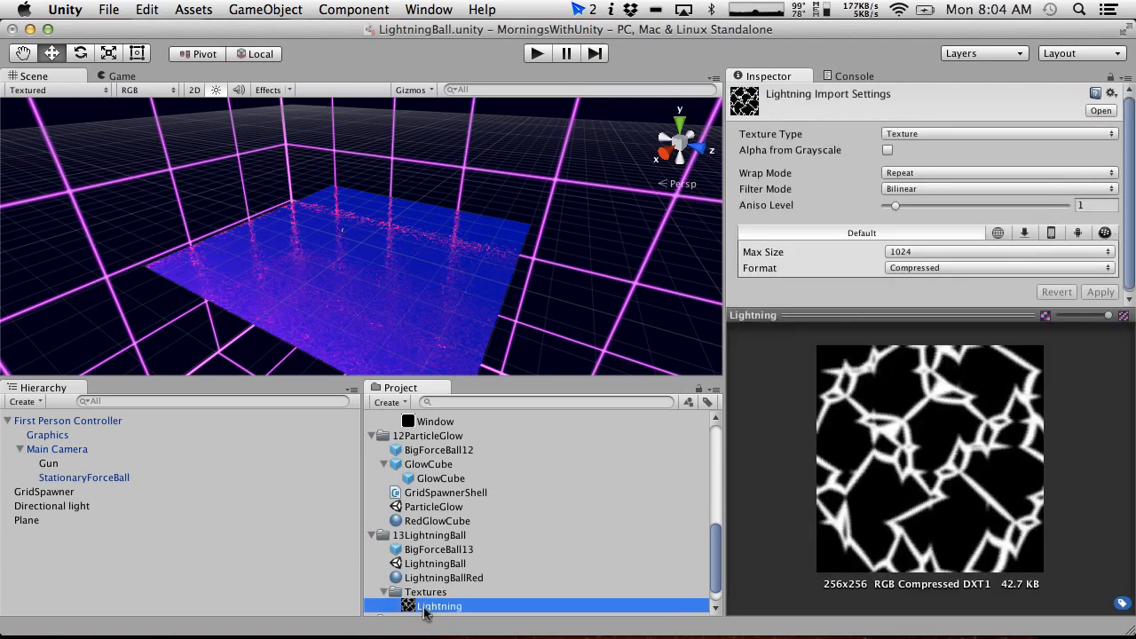
pyautogui.doubleClick(424, 607)
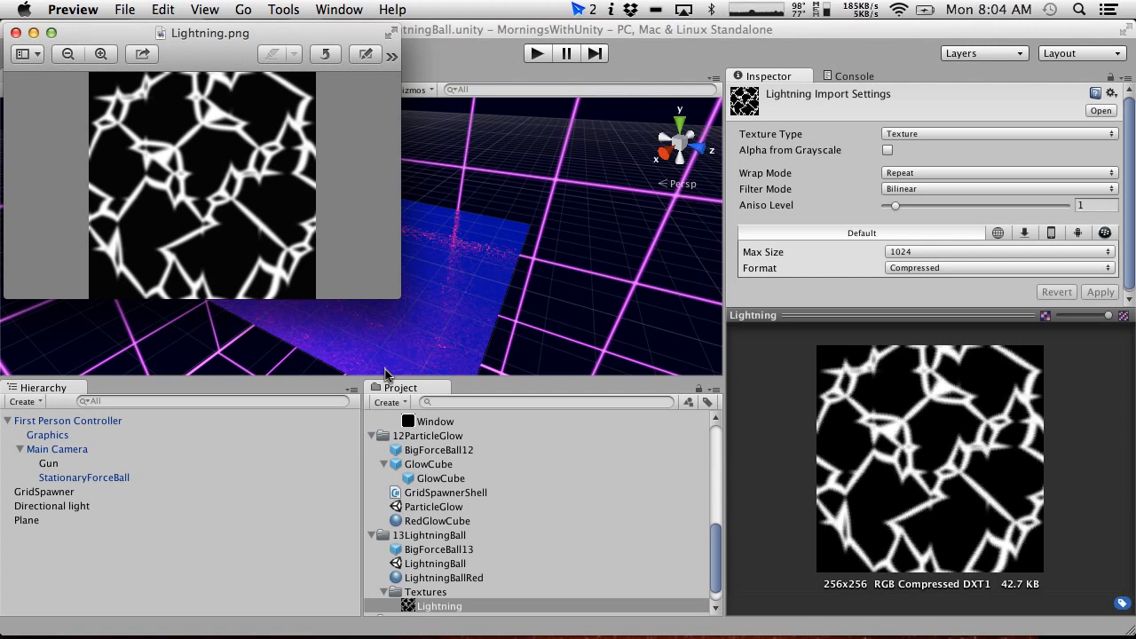
pyautogui.click(15, 34)
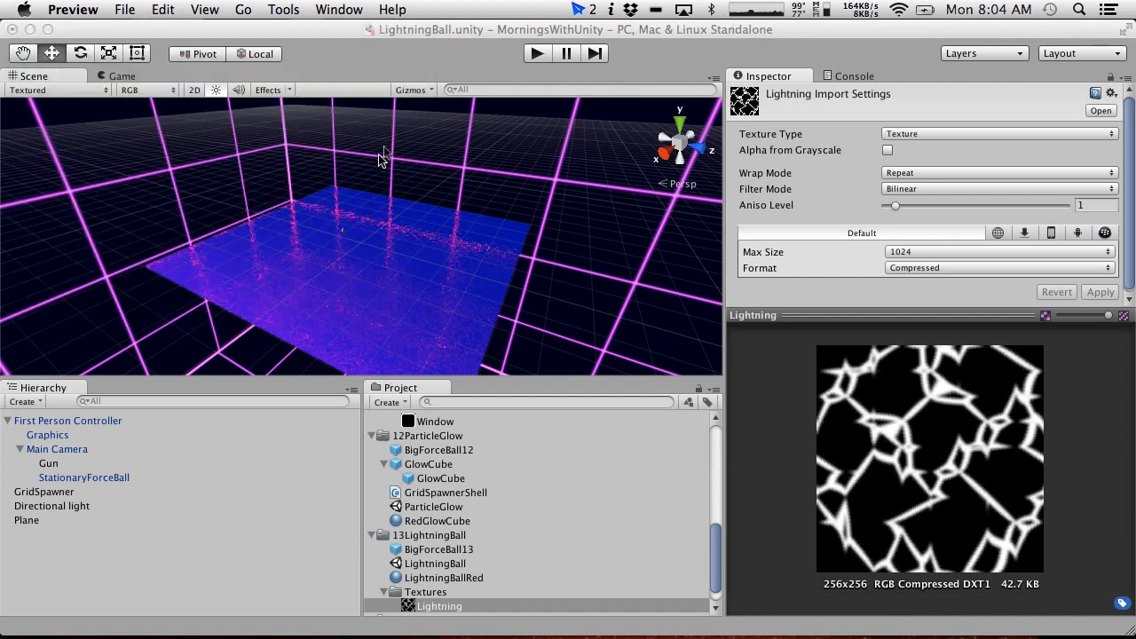
# Play the scene, fire several red lightning balls around the room to check their look, and stop playback.
pyautogui.click(538, 54)
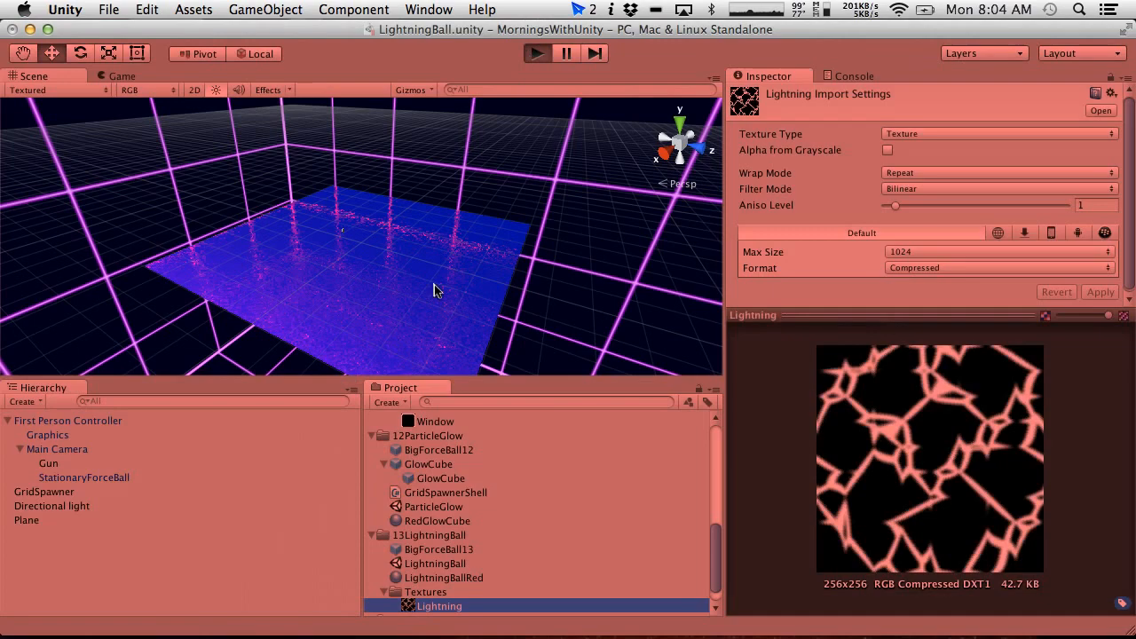
pyautogui.click(514, 246)
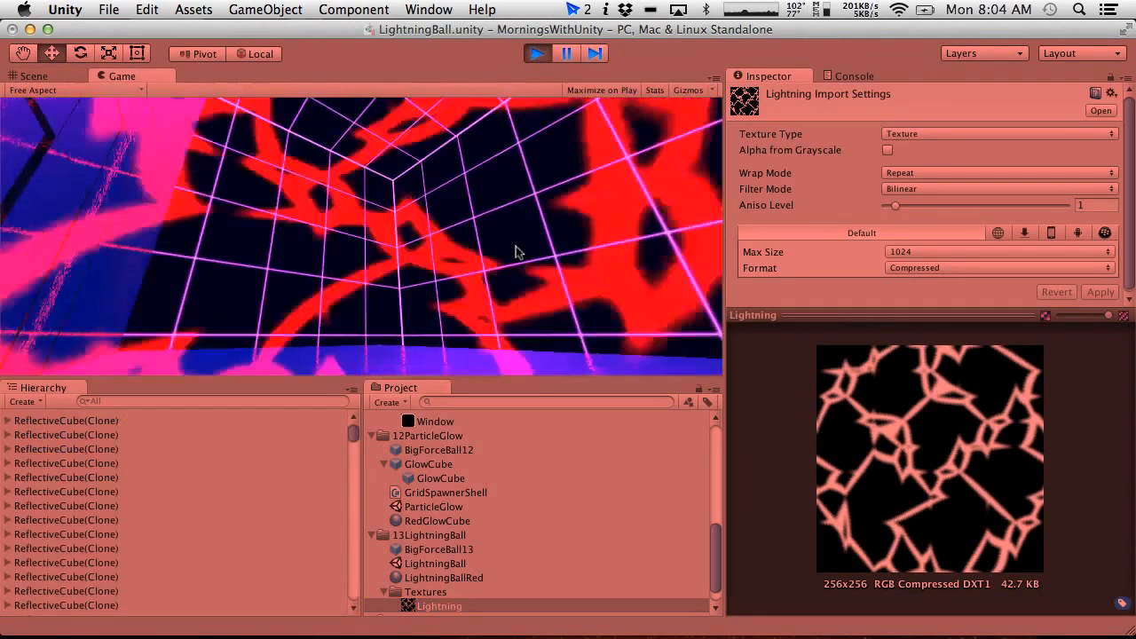
pyautogui.click(499, 251)
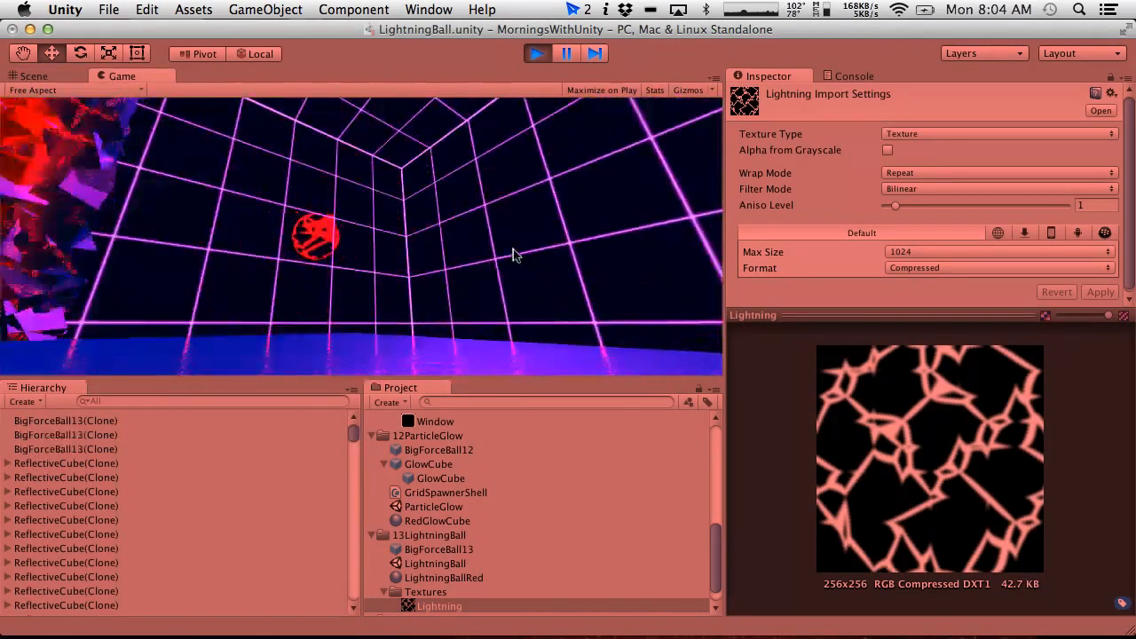
pyautogui.click(507, 253)
pyautogui.click(446, 276)
pyautogui.click(441, 274)
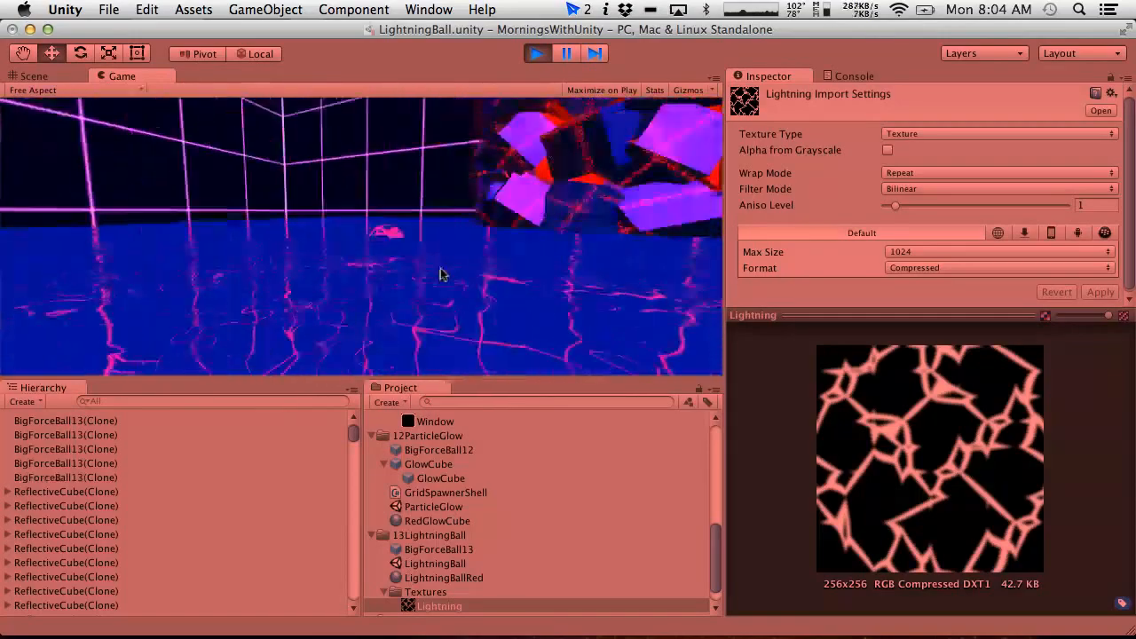
pyautogui.click(451, 253)
pyautogui.click(415, 256)
pyautogui.click(416, 255)
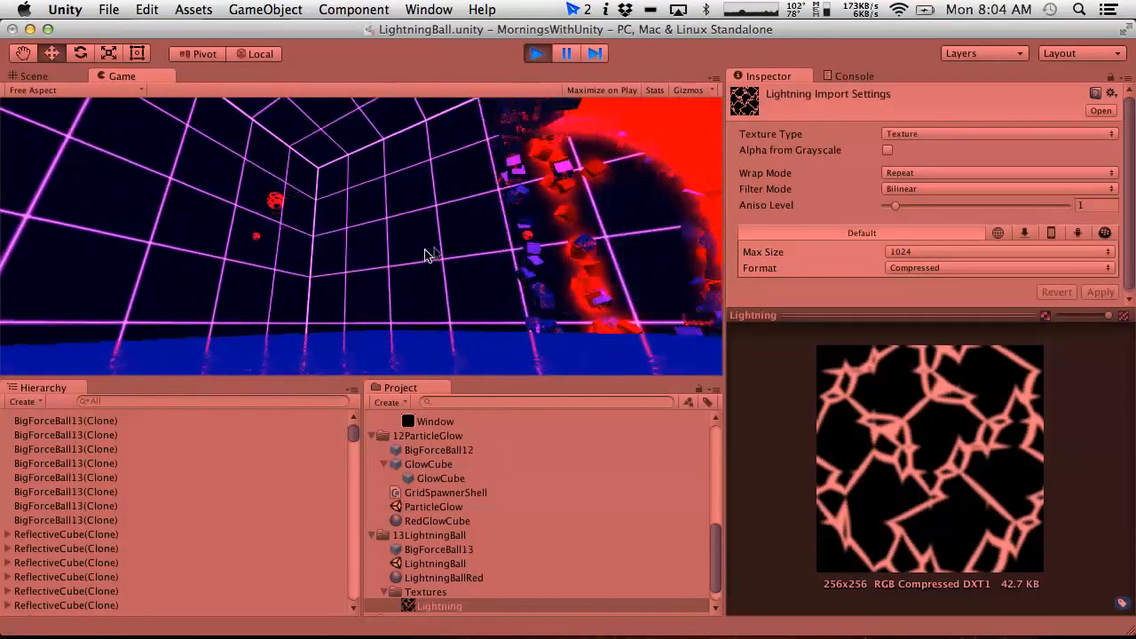
pyautogui.click(540, 56)
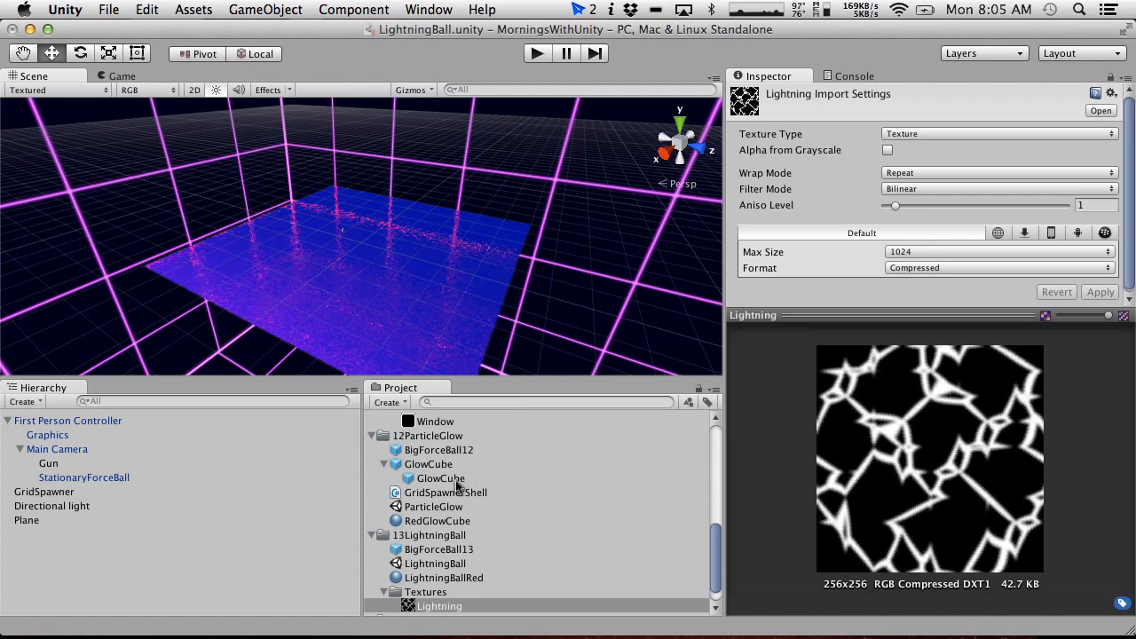
# Create a C# script named RandomTextureOffset in the 13LightningBall folder.
pyautogui.scroll(-2, 457, 489)
pyautogui.rightClick(391, 510)
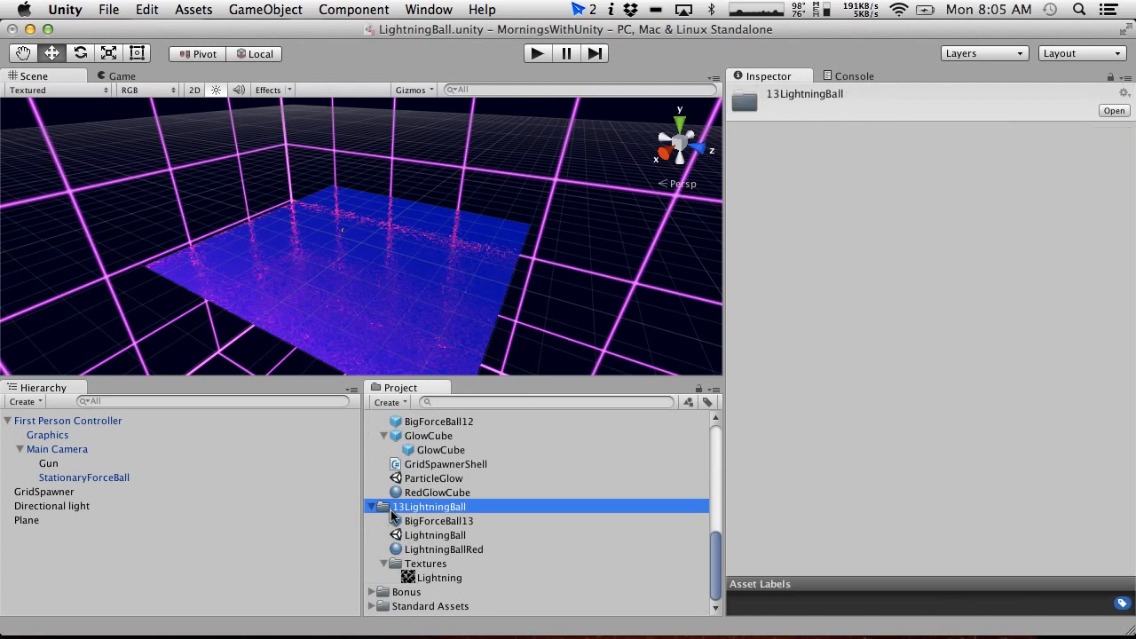
pyautogui.moveTo(545, 376)
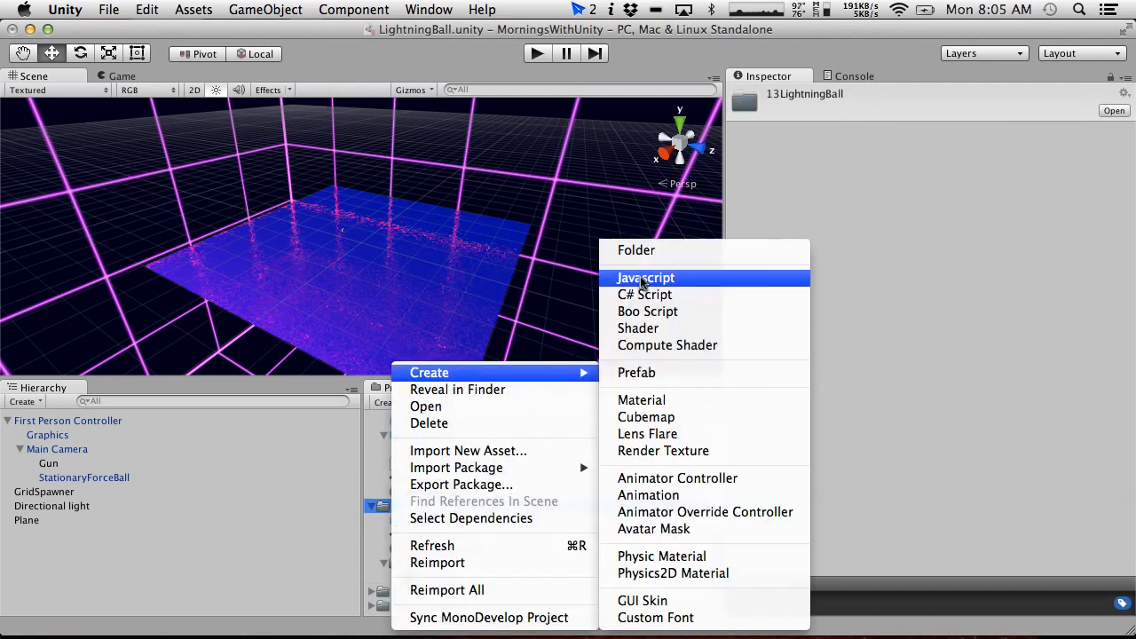
pyautogui.click(659, 294)
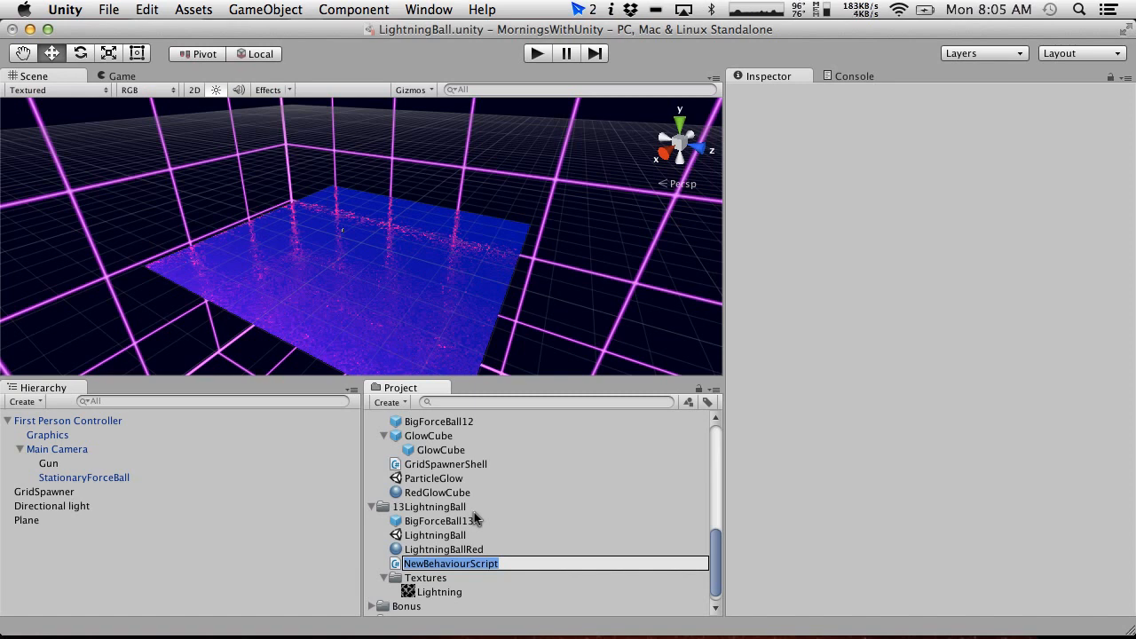
pyautogui.write('Random')
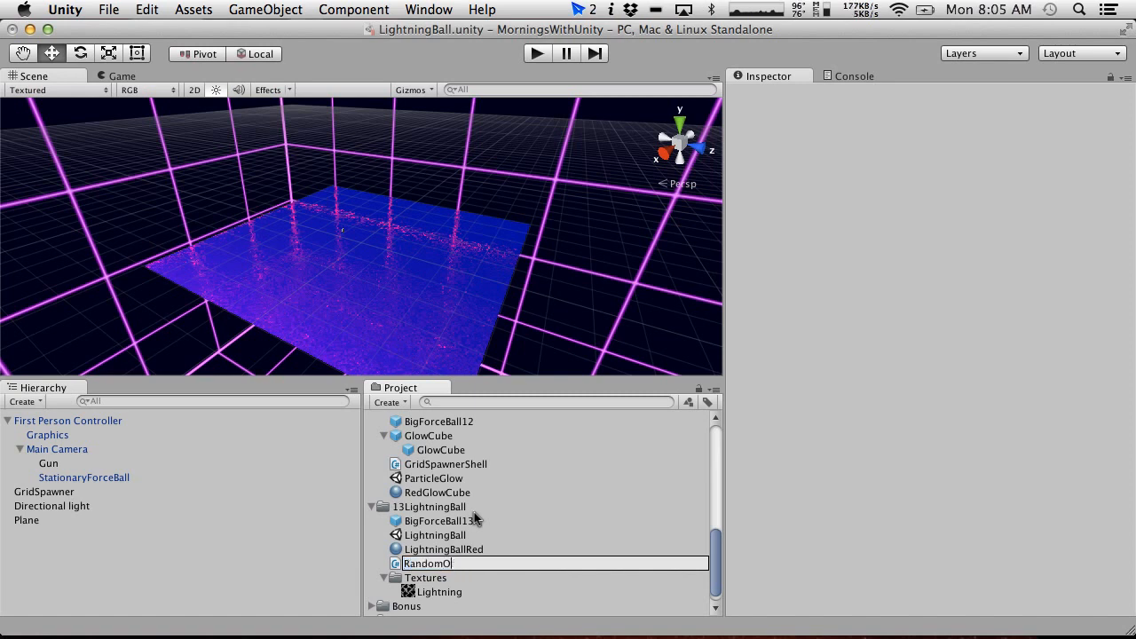
pyautogui.write('TextureOffset')
pyautogui.press('Return')
# Open the RandomTextureOffset script in MonoDevelop and quit the BetterSnapTool utility.
pyautogui.doubleClick(447, 565)
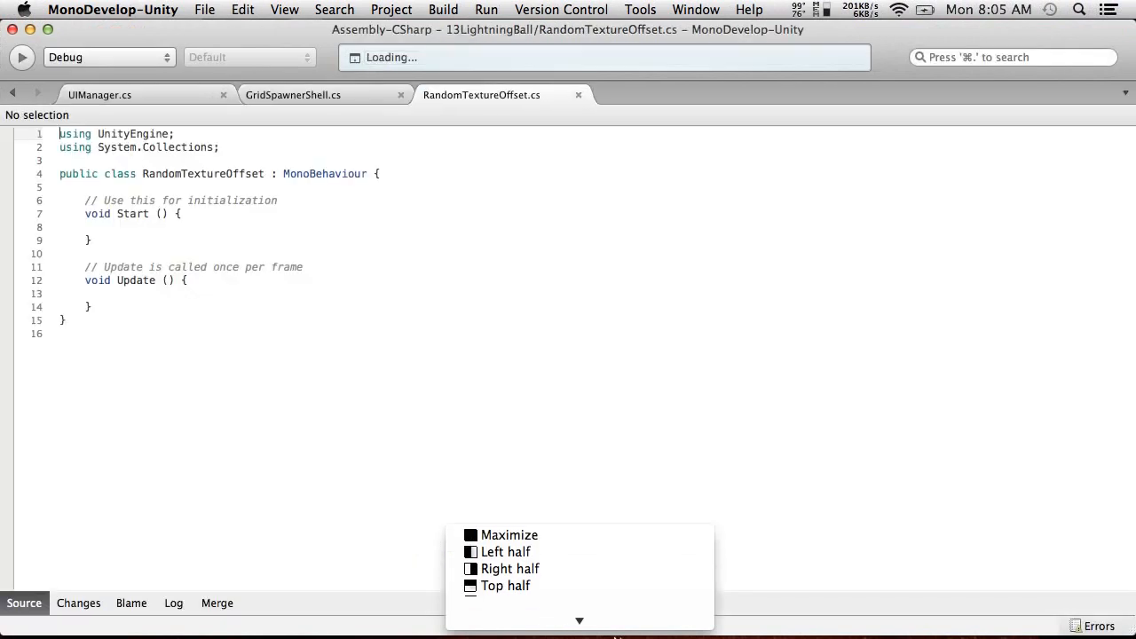
pyautogui.moveTo(684, 617)
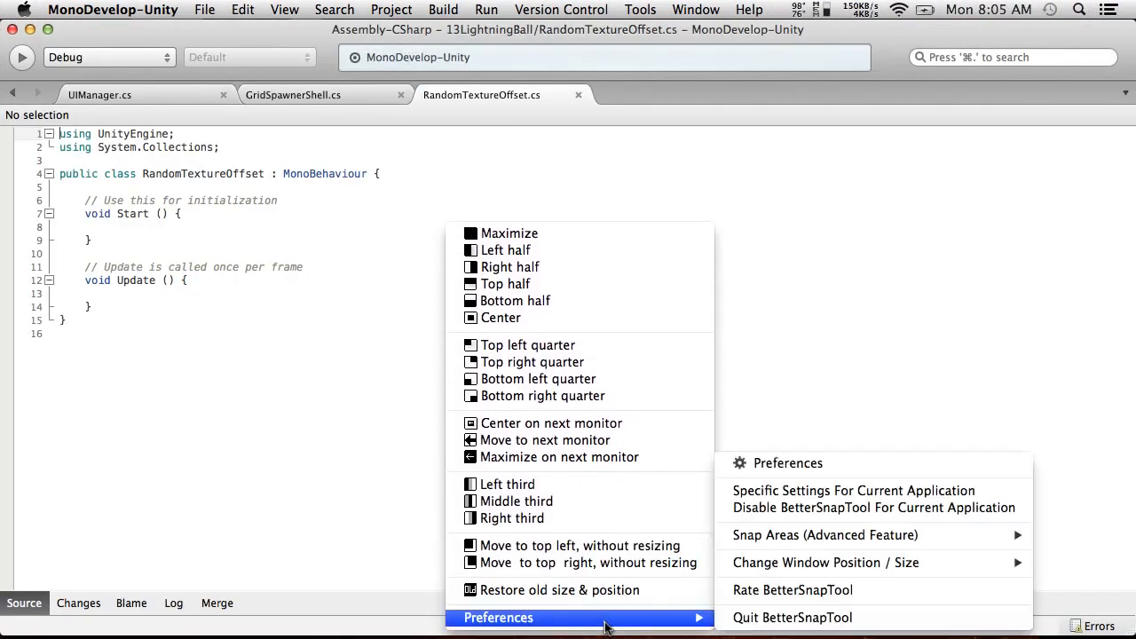
pyautogui.click(753, 617)
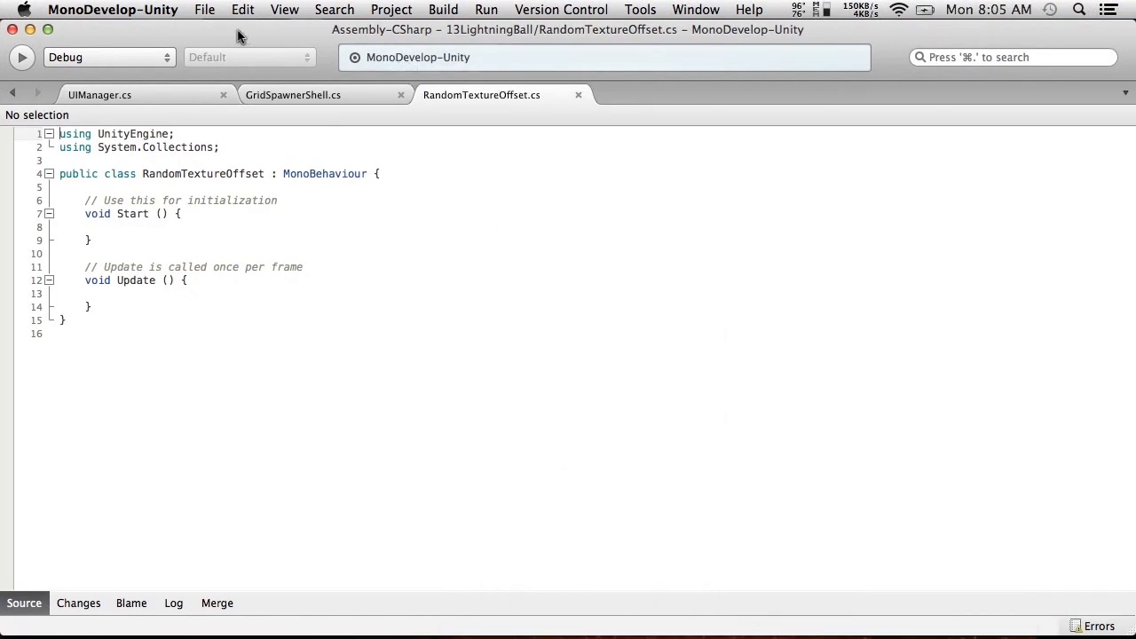
# Move the RandomTextureOffset class's opening brace onto its own line and add an empty line below it.
pyautogui.click(372, 174)
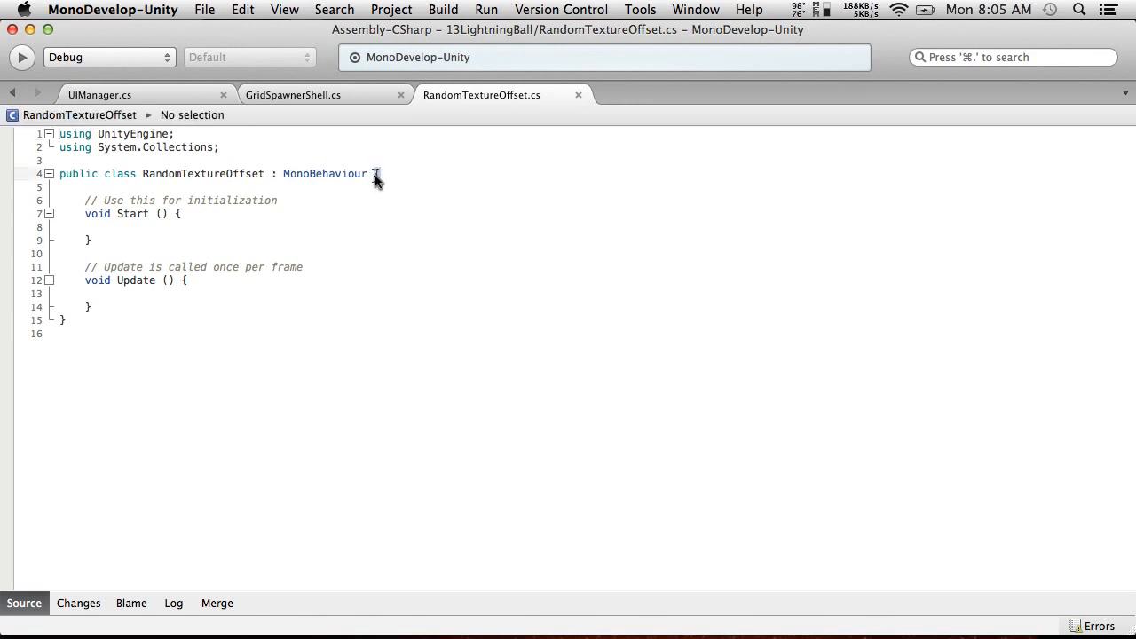
pyautogui.press('Return')
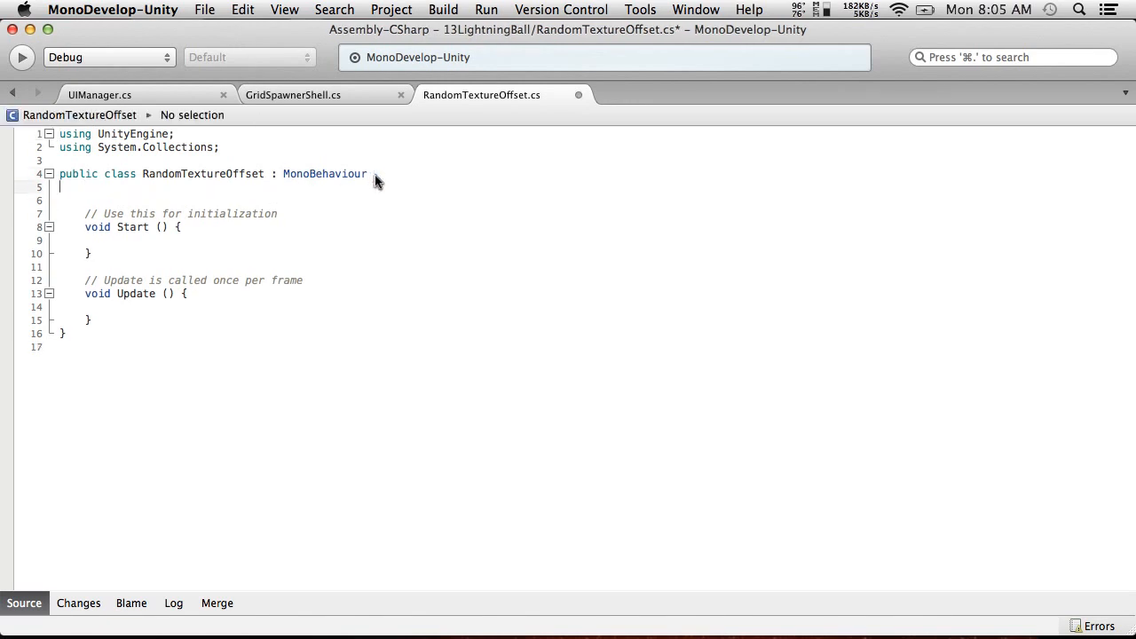
pyautogui.press('Return')
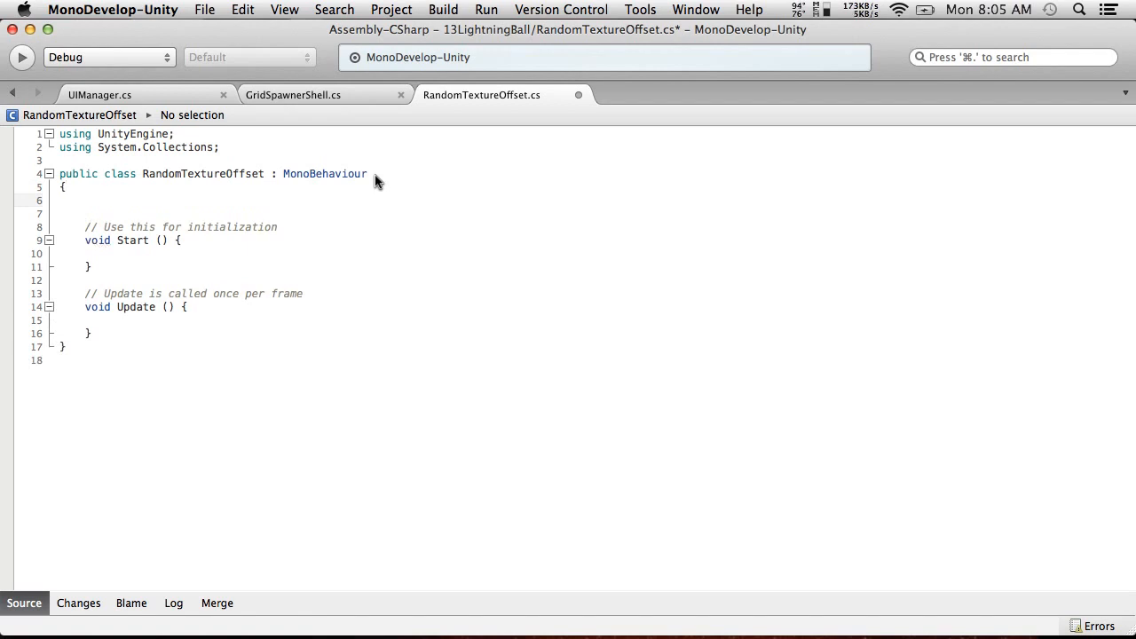
# Switch back to Unity and examine the LightningBallRed material's texture offset settings.
pyautogui.hotkey('ctrl', 'Left')
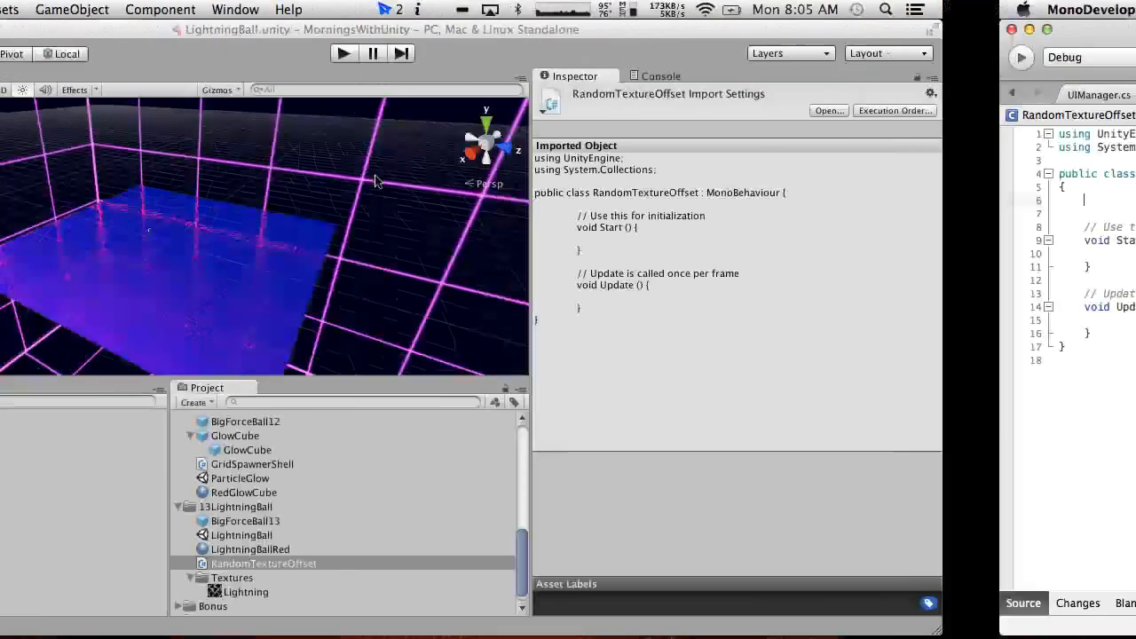
pyautogui.click(426, 550)
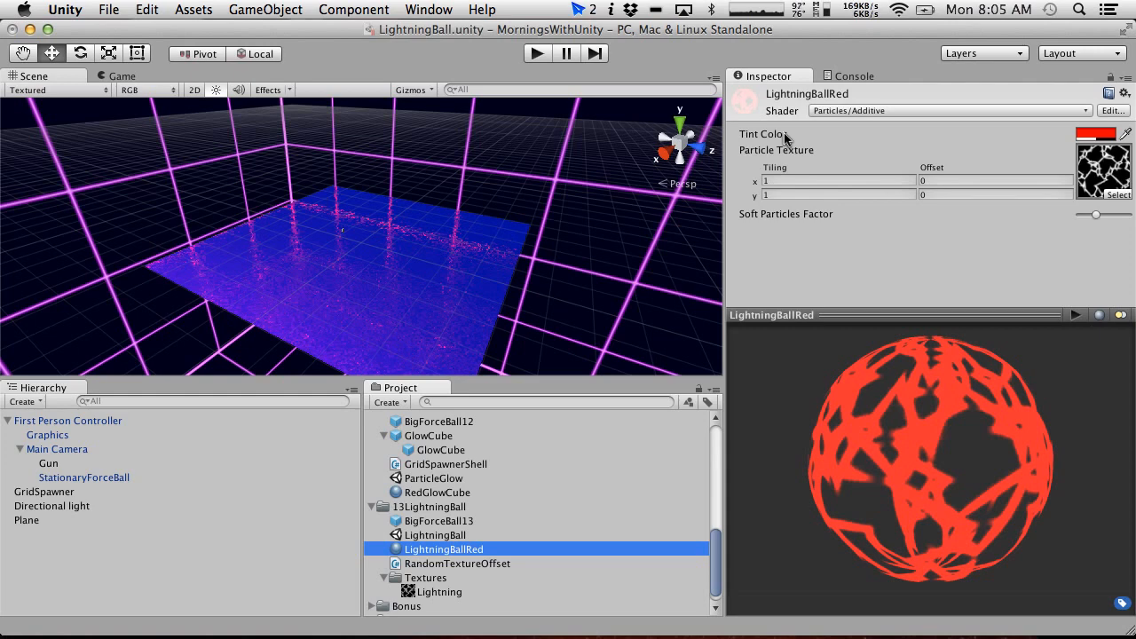
# Switch back to MonoDevelop and declare an empty public class MaterialInfo inside the RandomTextureOffset class.
pyautogui.press('super+Tab')
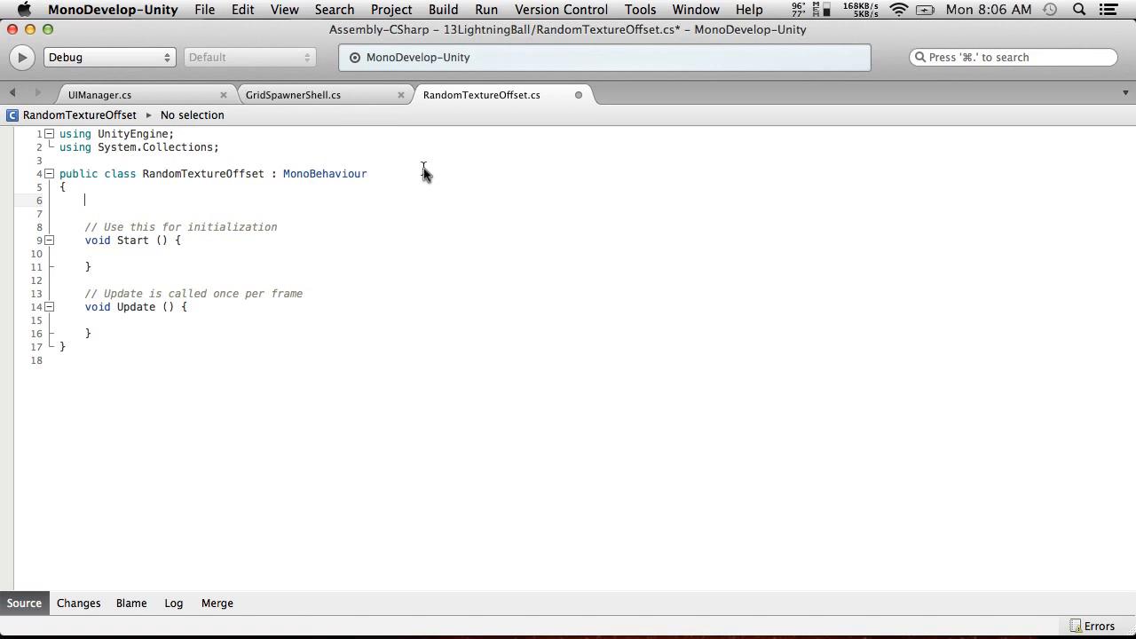
pyautogui.write('pu')
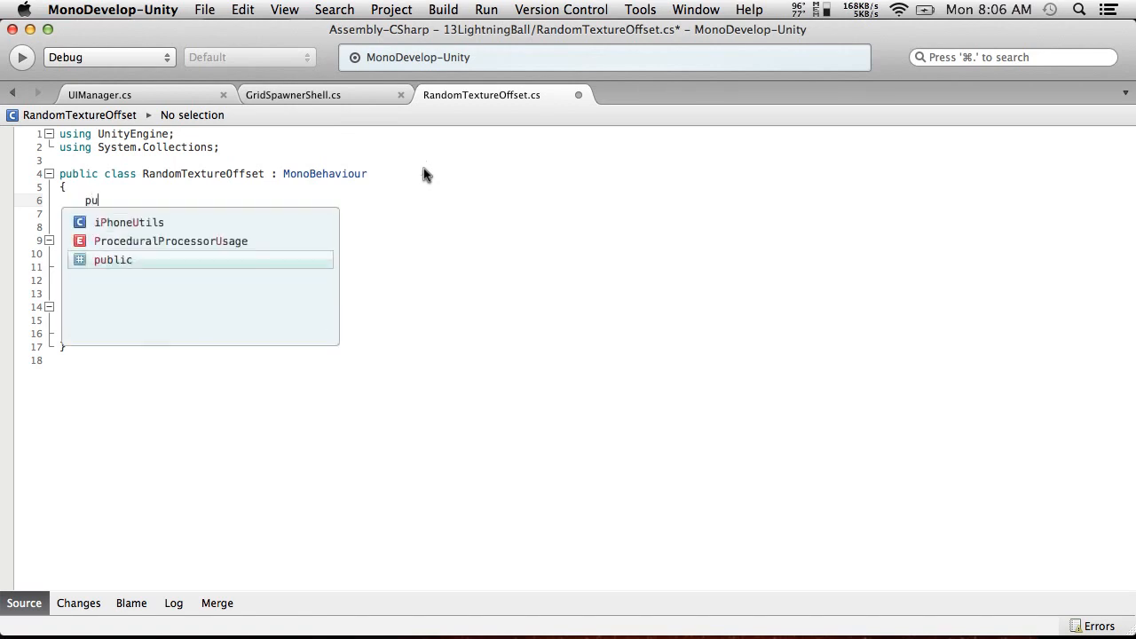
pyautogui.write('blic class ')
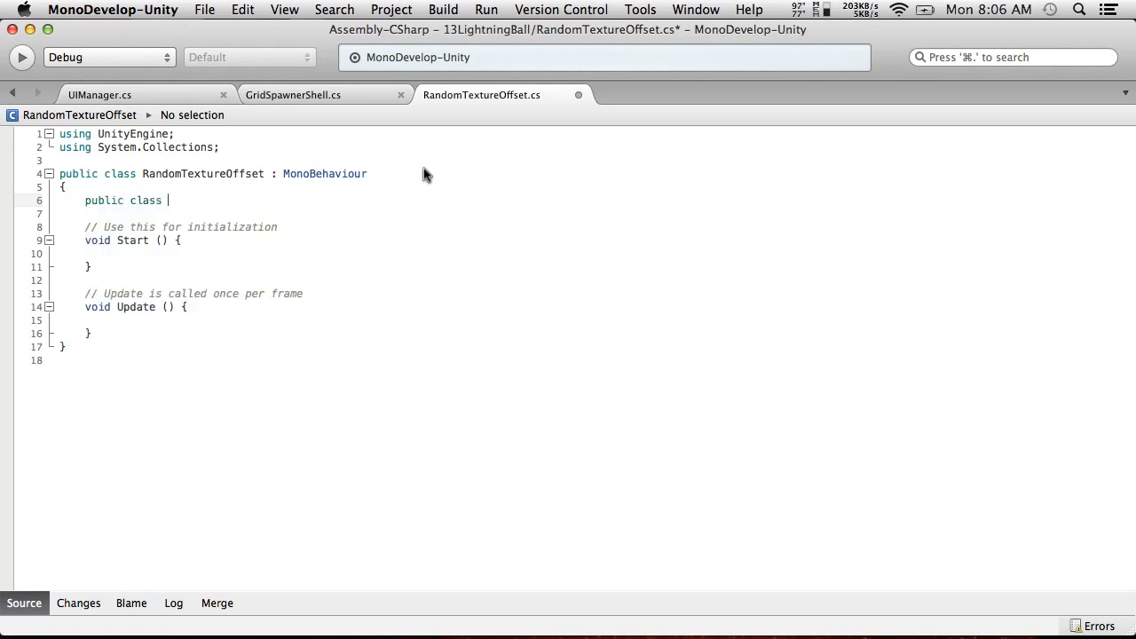
pyautogui.write('MaterialInfo')
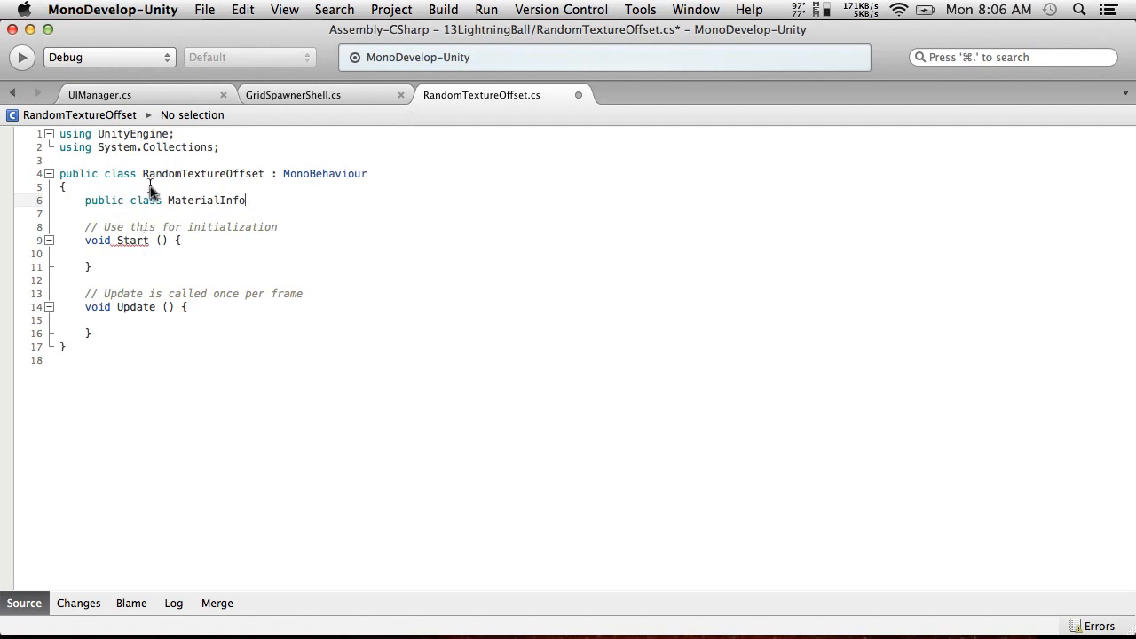
pyautogui.press('Return')
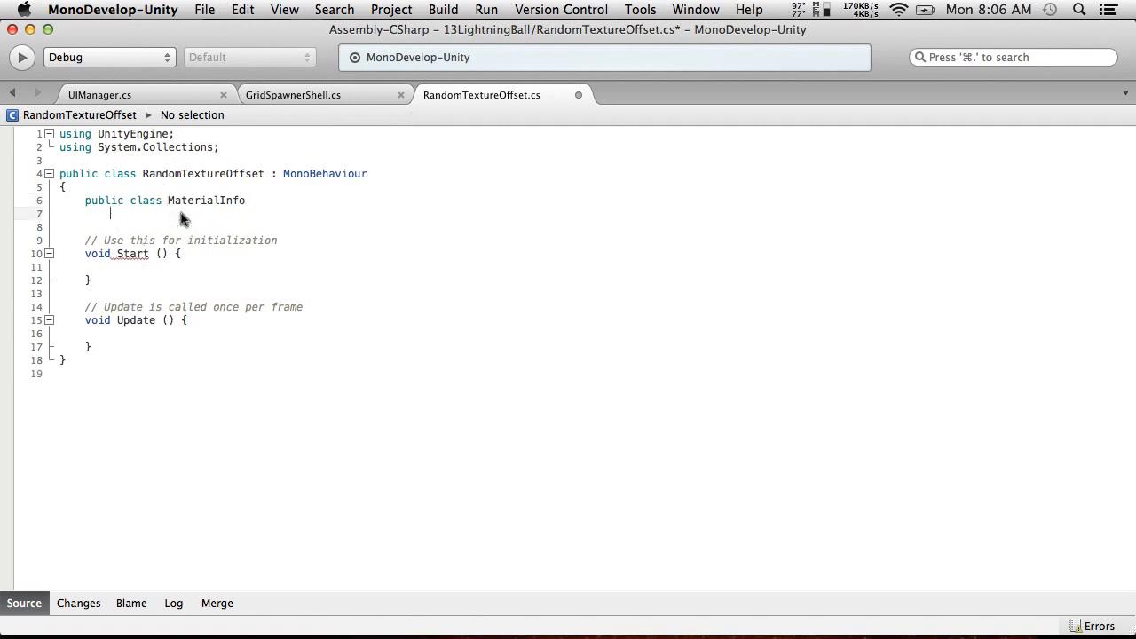
pyautogui.write('{')
pyautogui.press('Return')
pyautogui.write('}')
pyautogui.press('Left')
pyautogui.press('Return')
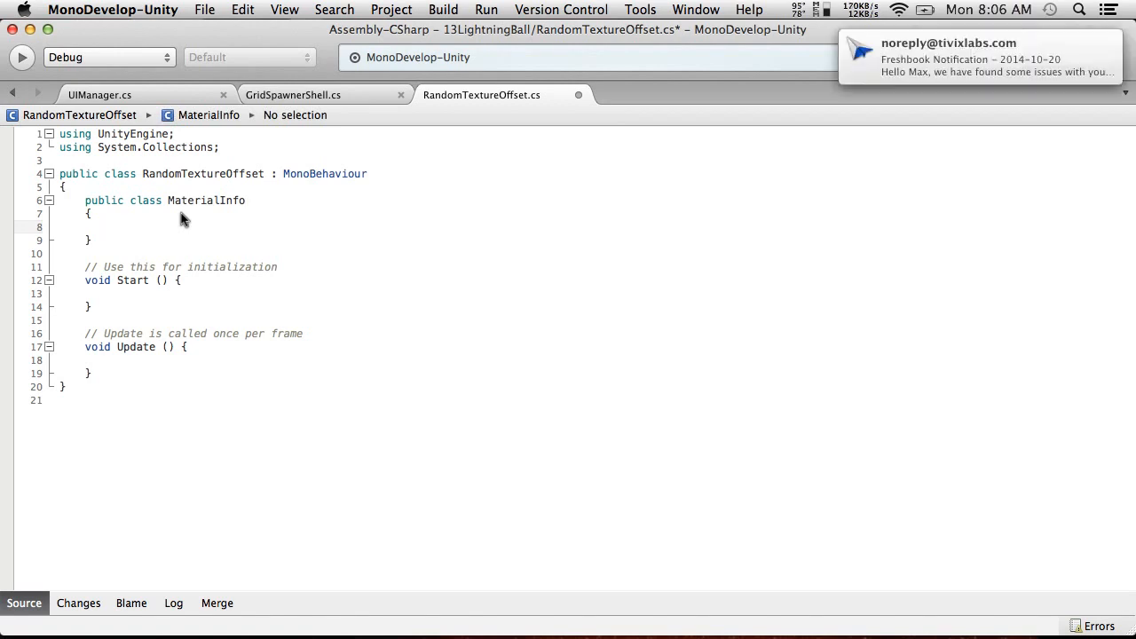
# Add the public fields Material material and string textureName to the MaterialInfo class.
pyautogui.write('public')
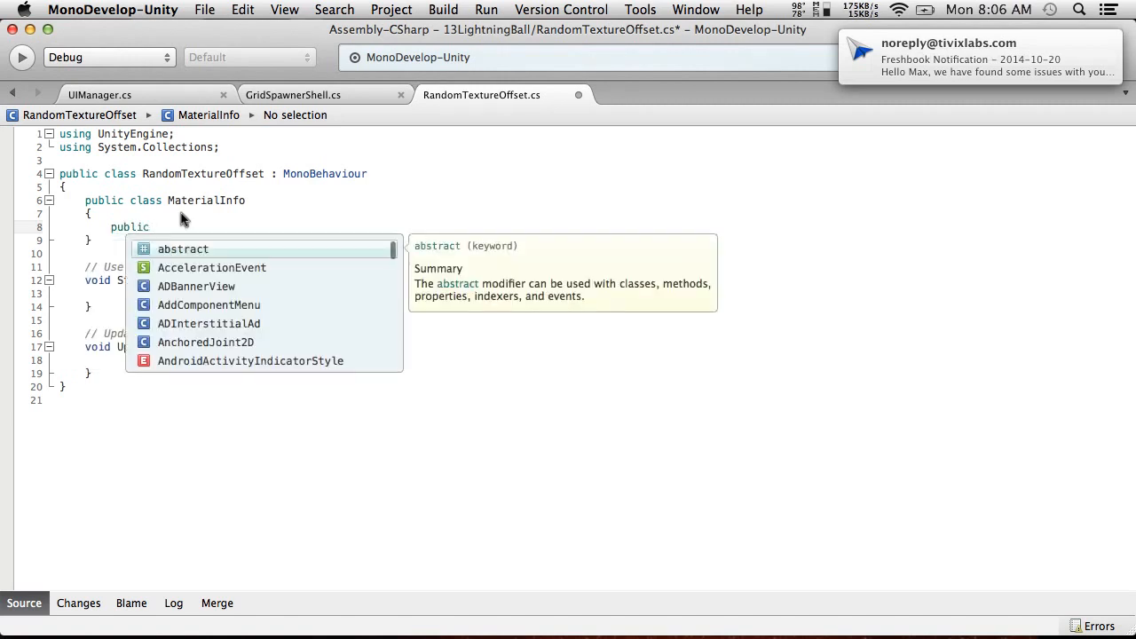
pyautogui.write(' Mat')
pyautogui.press('Up')
pyautogui.press('Up')
pyautogui.press('Up')
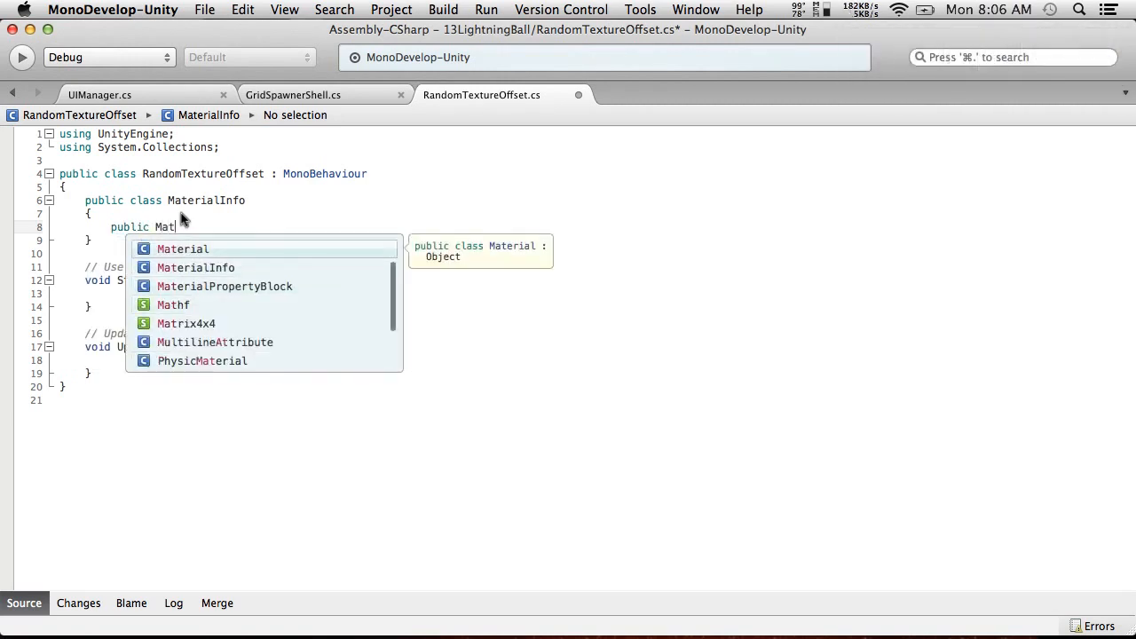
pyautogui.write('material;')
pyautogui.press('Return')
pyautogui.write('pub')
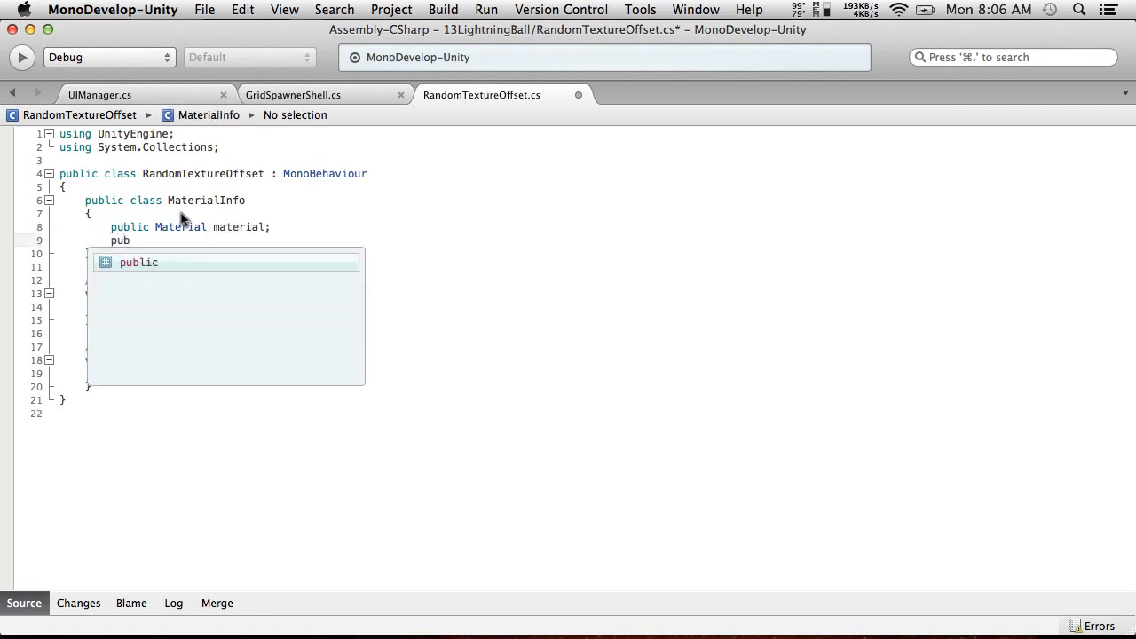
pyautogui.write('lic str')
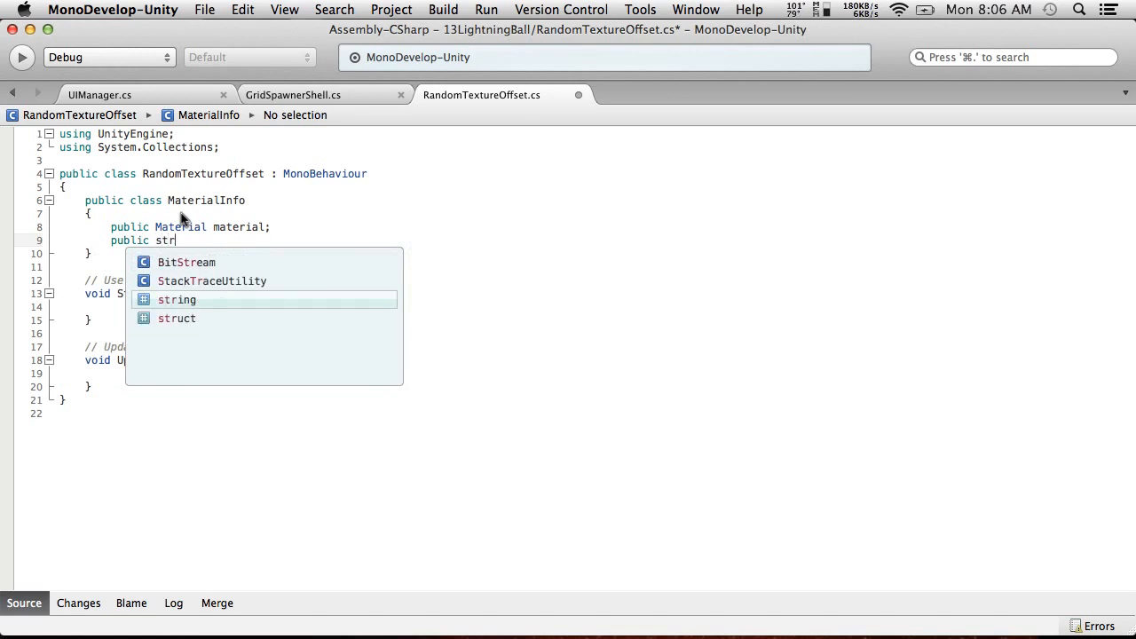
pyautogui.write('ing textureName;')
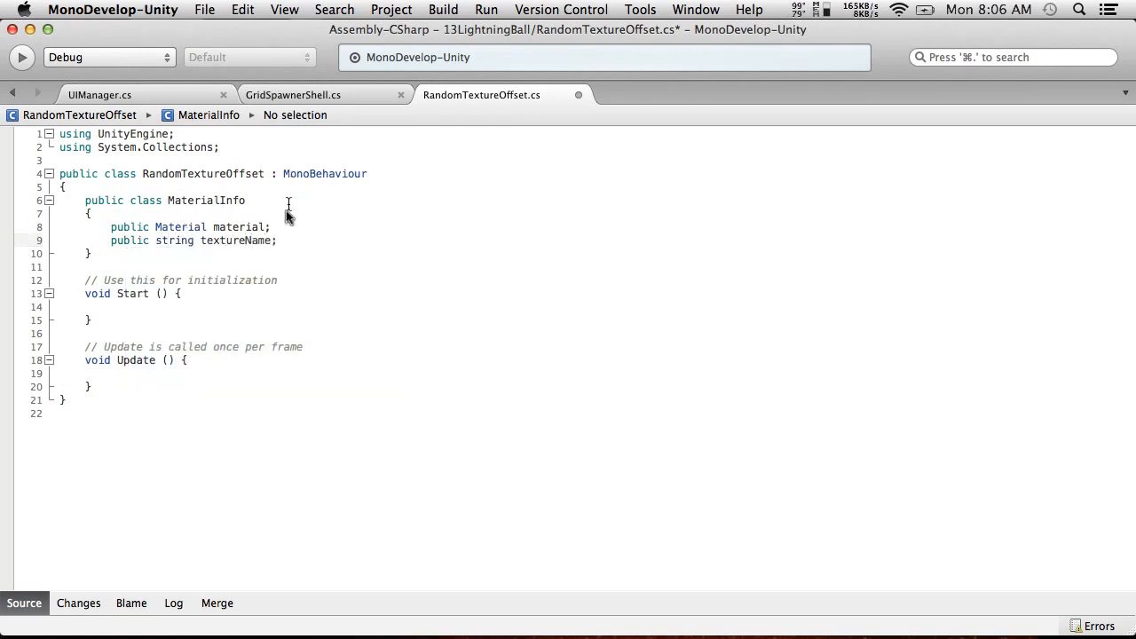
pyautogui.click(272, 241)
# Switch to Chrome, search in a new tab for "settextureoffset unity" and open Unity's Material.SetTextureOffset documentation page.
pyautogui.hotkey('ctrl', 'Right')
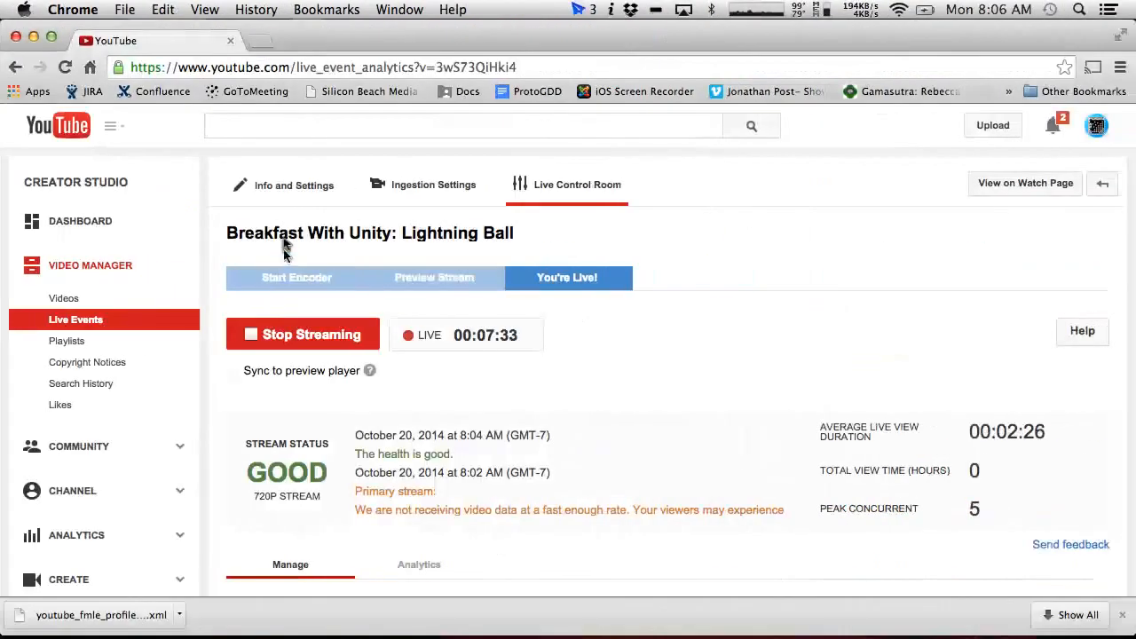
pyautogui.click(261, 45)
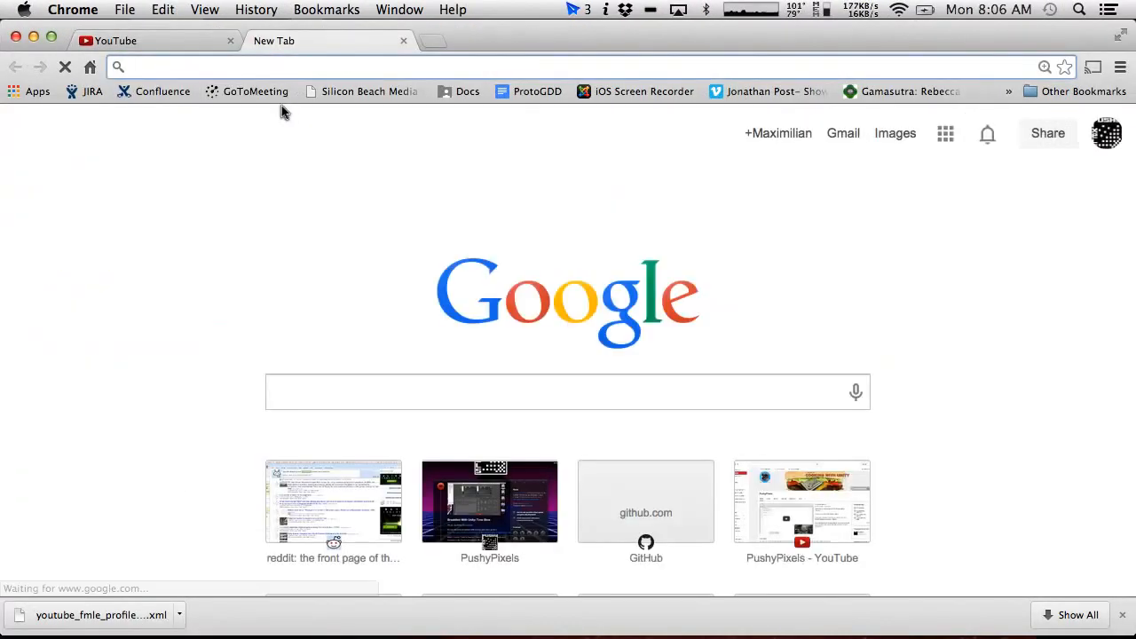
pyautogui.write('set')
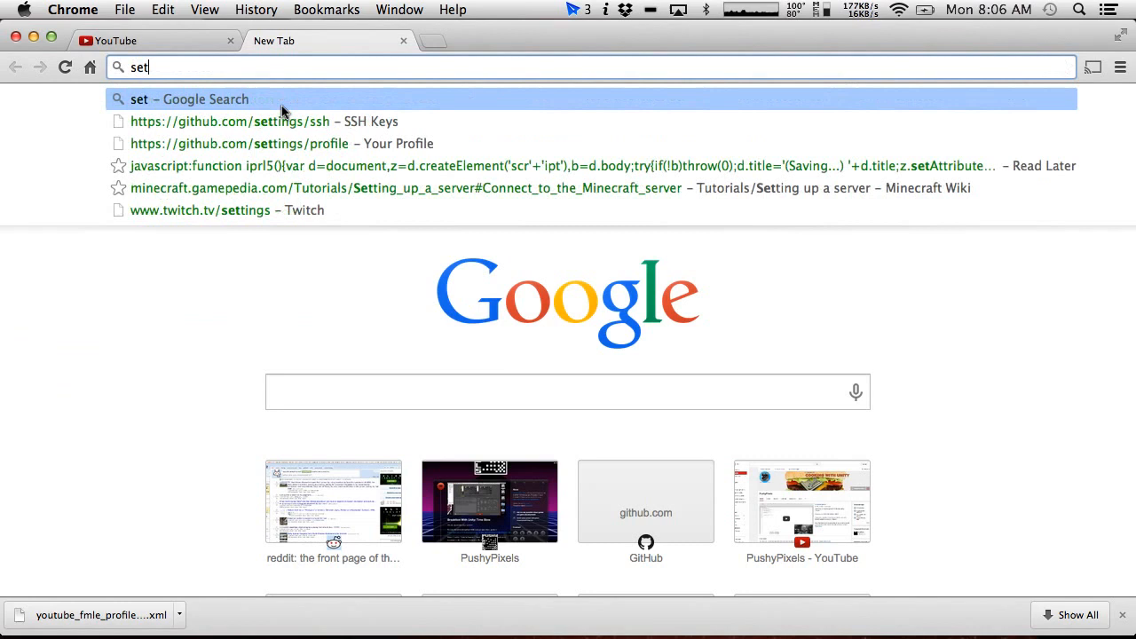
pyautogui.write('textureoffset unity')
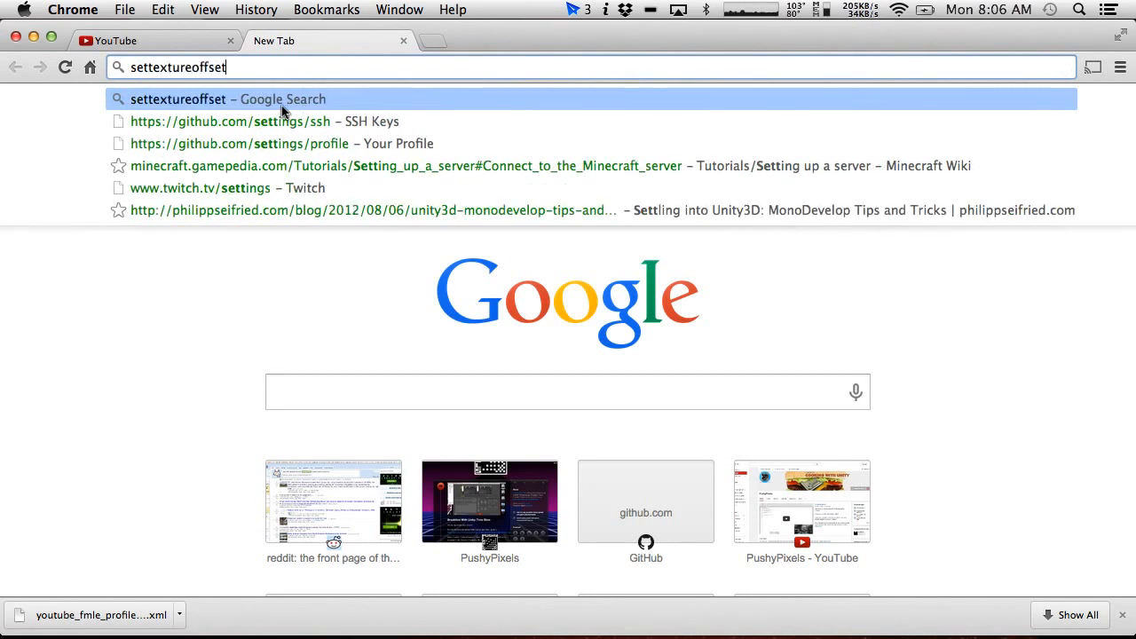
pyautogui.press('Return')
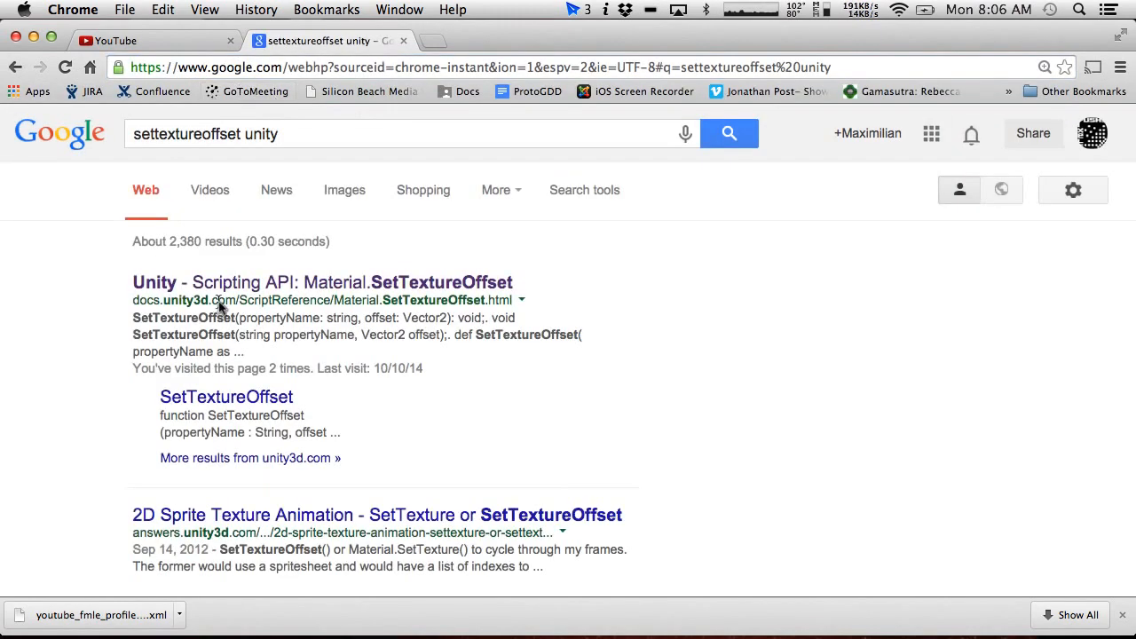
pyautogui.click(484, 288)
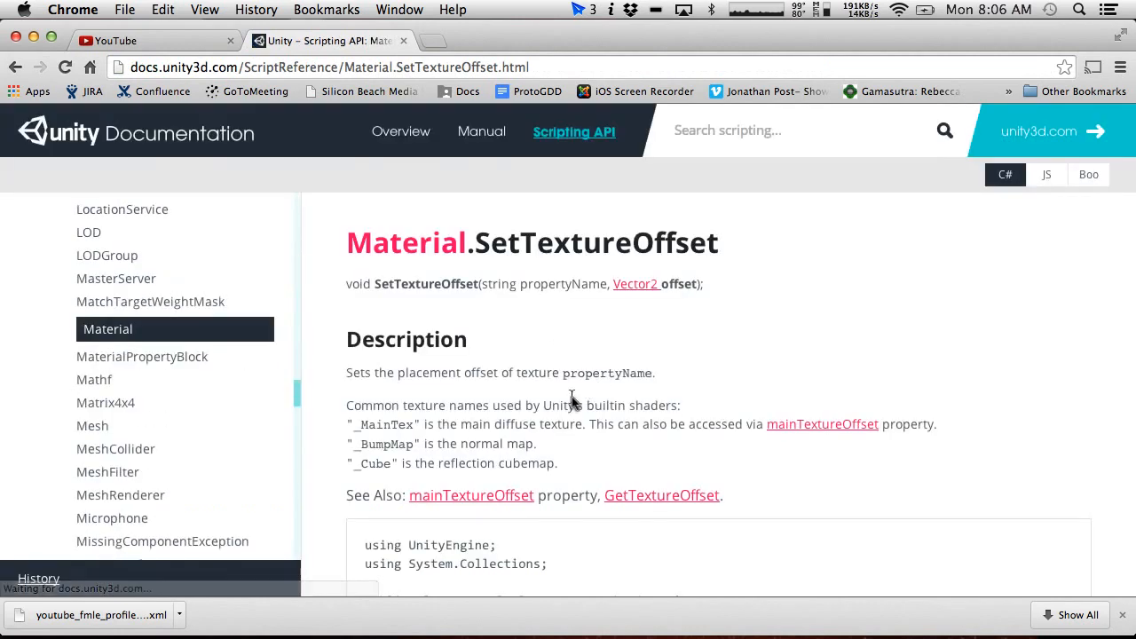
# Copy _MainTex from the documentation, assign "_MainTex" as textureName's default value back in MonoDevelop, and save the script.
pyautogui.scroll(-1, 604, 382)
pyautogui.moveTo(355, 364); pyautogui.dragTo(411, 371)
pyautogui.press('super+c')
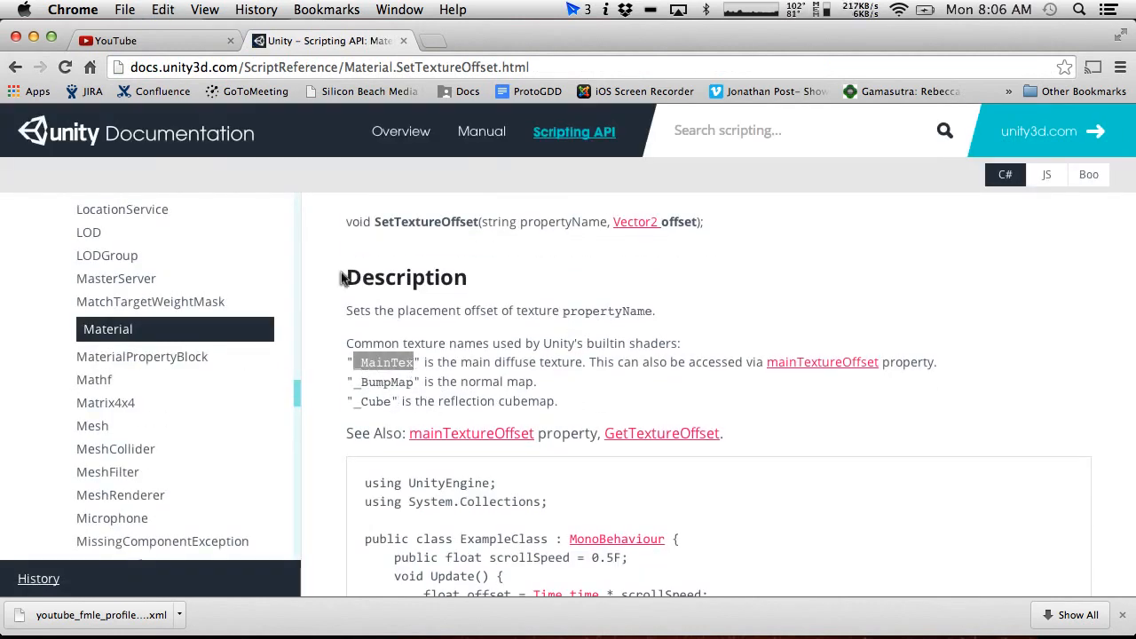
pyautogui.press('super+Tab')
pyautogui.click(278, 241)
pyautogui.press('BackSpace')
pyautogui.write('=')
pyautogui.press('super+v')
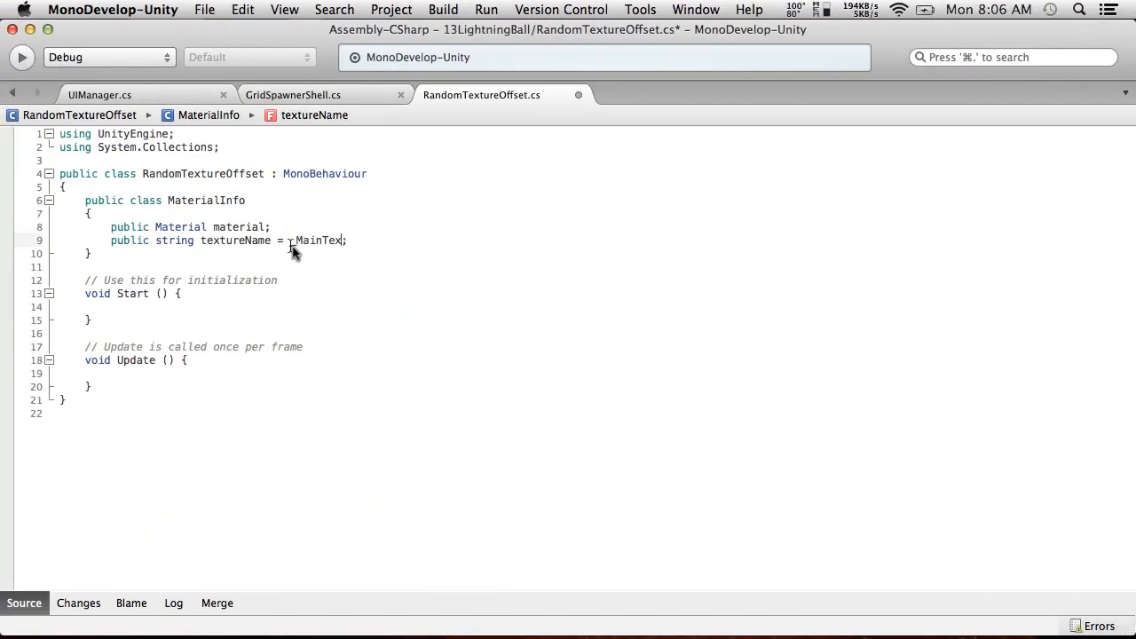
pyautogui.write('"')
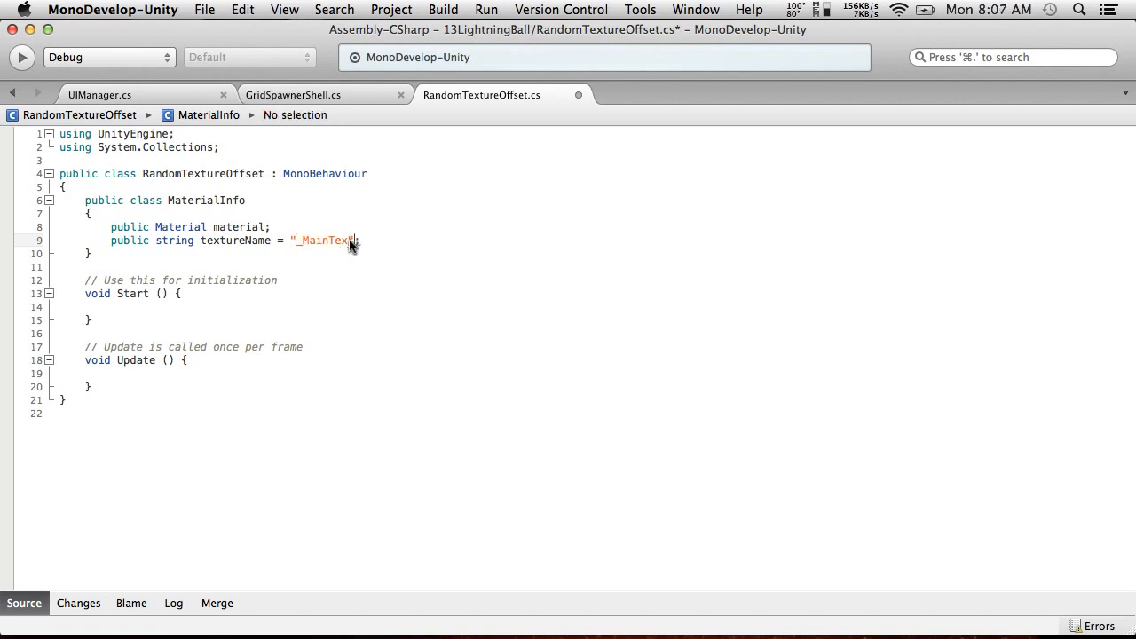
pyautogui.click(204, 9)
pyautogui.click(221, 81)
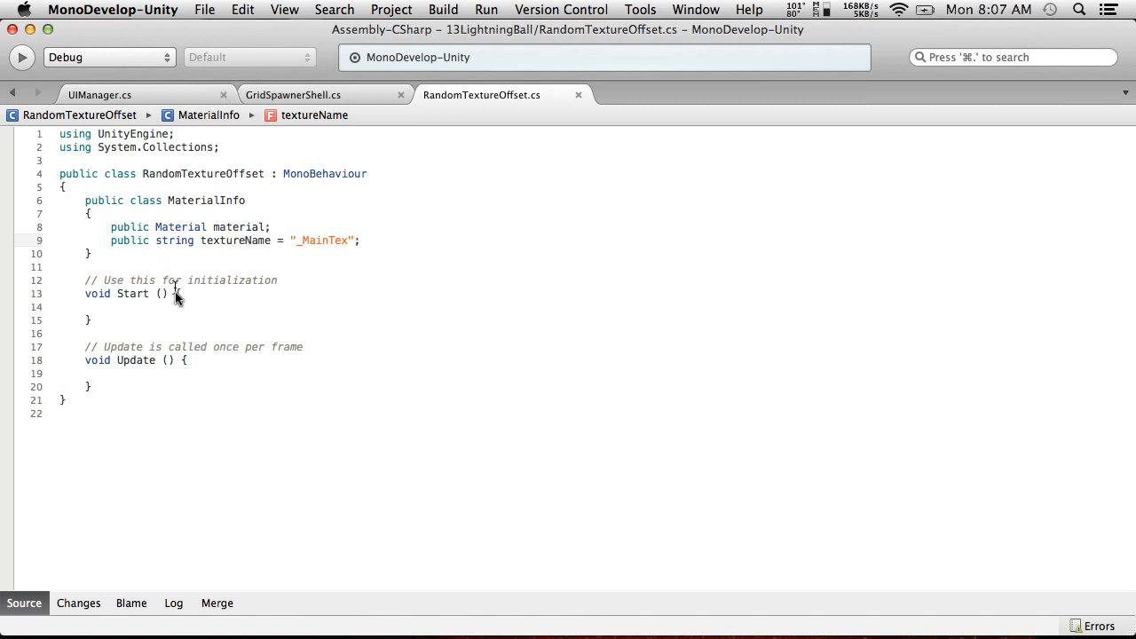
# Delete the Start method with its comment and move the Update method's opening brace onto its own line.
pyautogui.moveTo(146, 321); pyautogui.dragTo(40, 282)
pyautogui.press('BackSpace')
pyautogui.press('BackSpace')
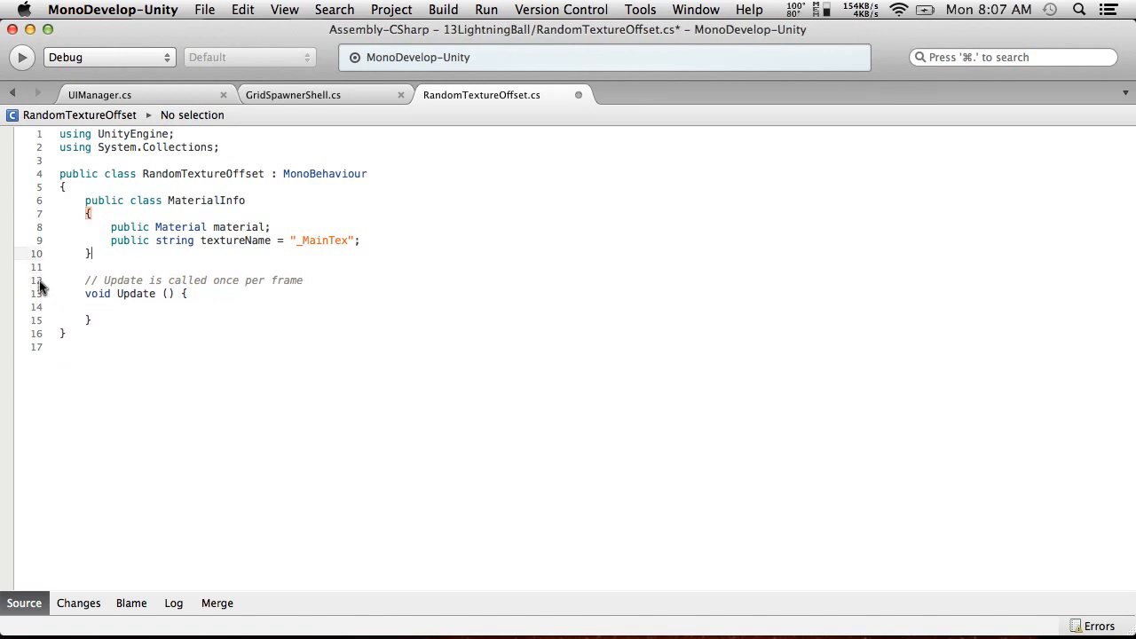
pyautogui.click(182, 293)
pyautogui.press('Return')
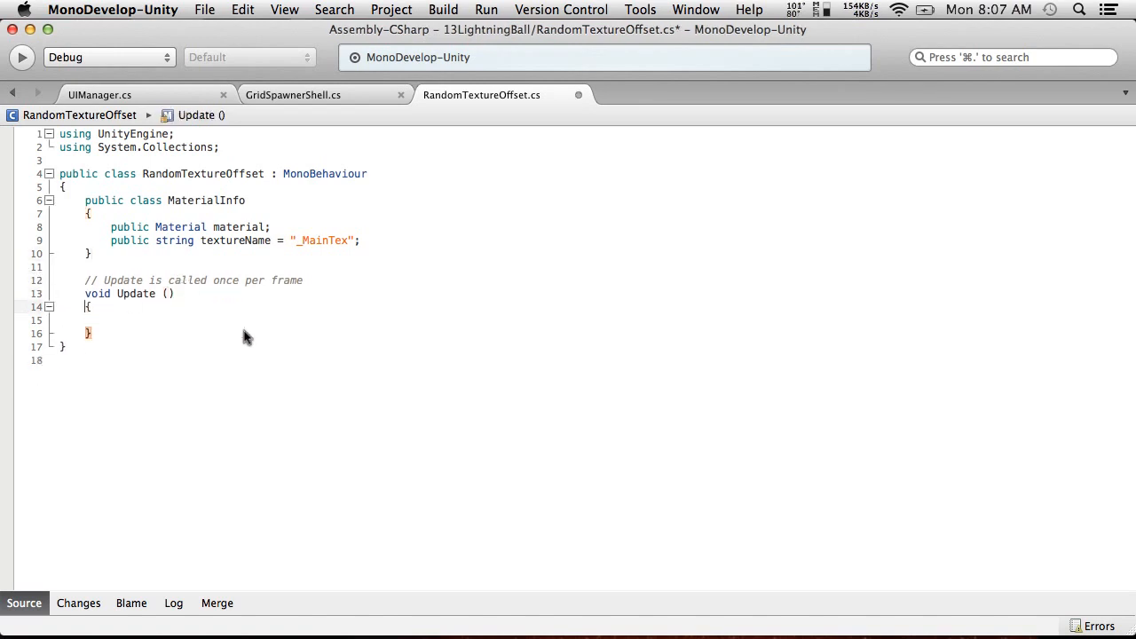
# Begin a foreach loop in Update with the text "foreach(MaterialInfo info in".
pyautogui.press('Down')
pyautogui.write('foreach(')
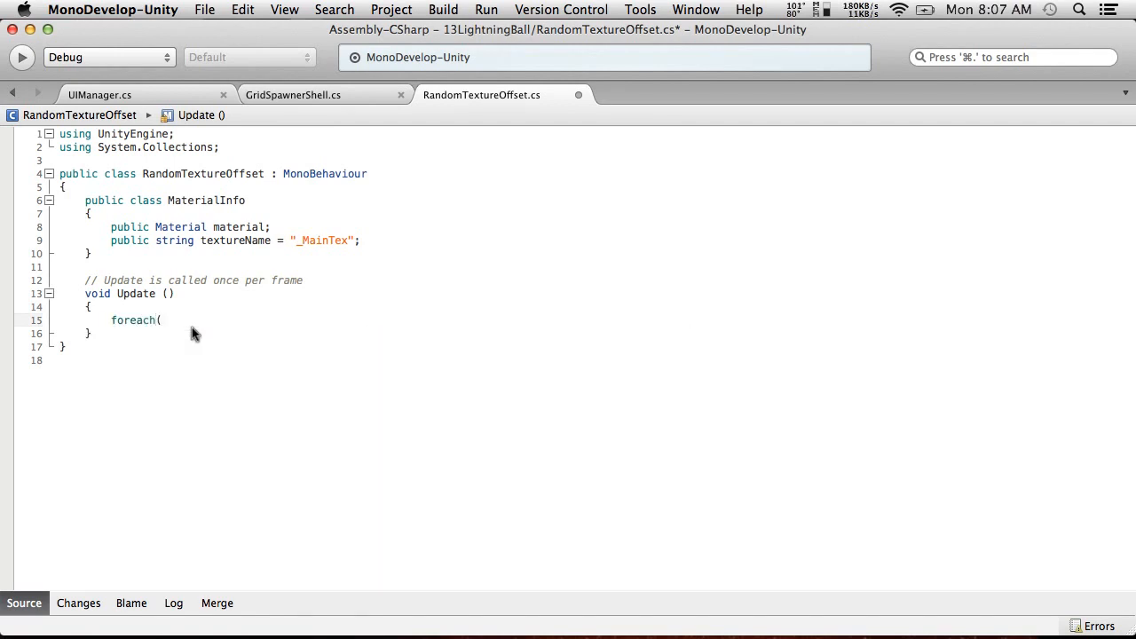
pyautogui.write('Mate')
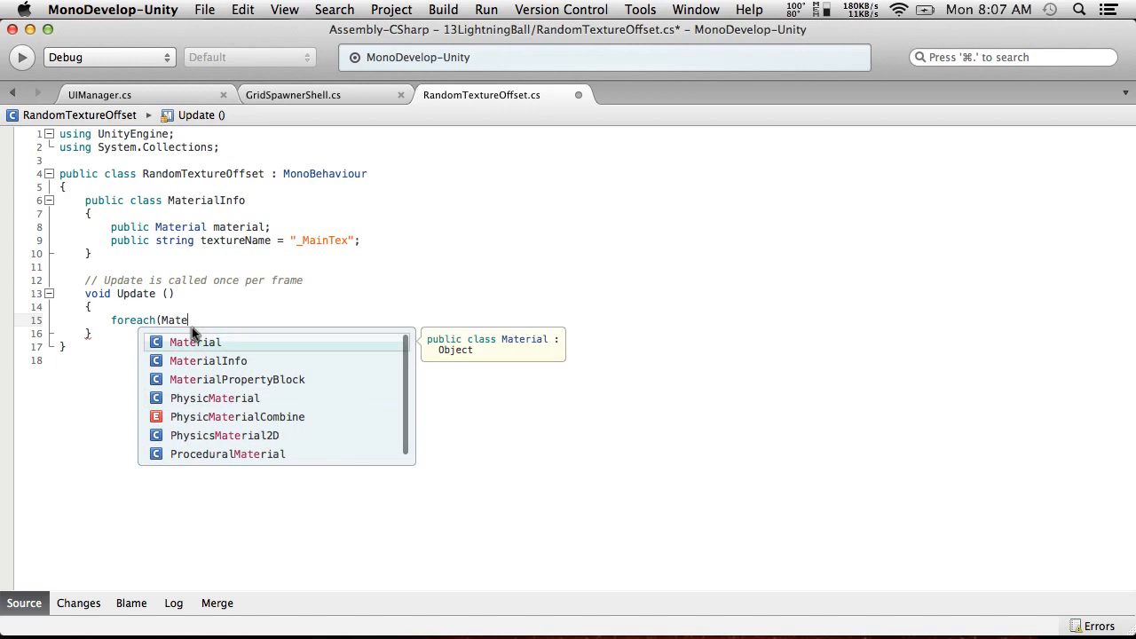
pyautogui.press('Down')
pyautogui.press('Return')
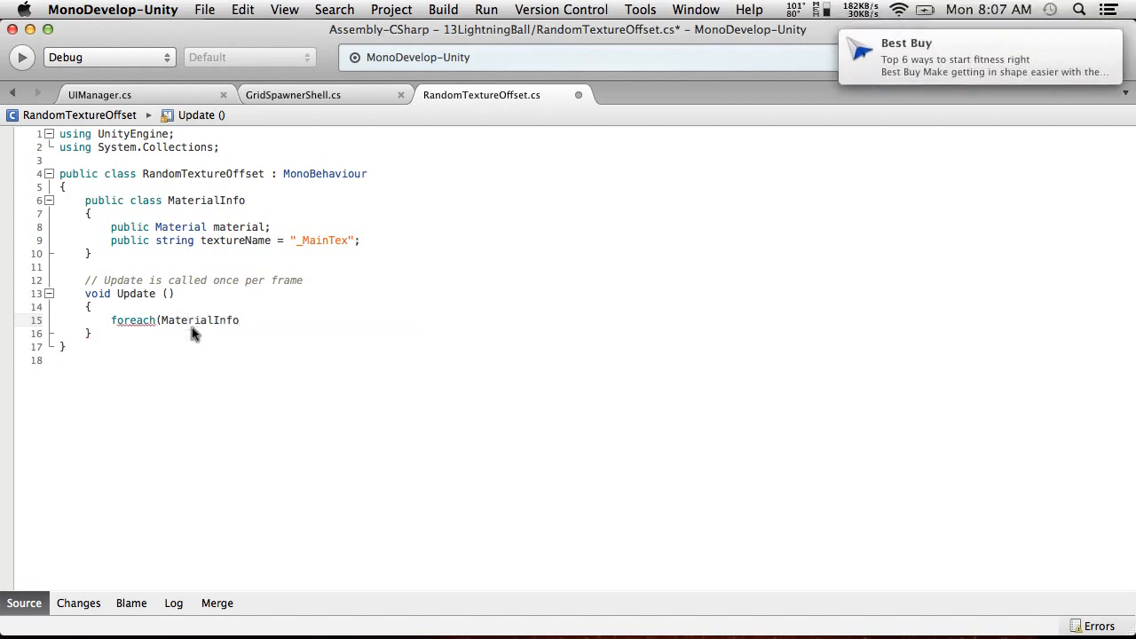
pyautogui.write('info in')
# Duplicate the System.Collections using line below itself and make the copy "using System.Collections.Generic;".
pyautogui.click(346, 282)
pyautogui.moveTo(257, 148); pyautogui.dragTo(51, 151)
pyautogui.press('super+c')
pyautogui.click(251, 144)
pyautogui.press('Return')
pyautogui.press('super+v')
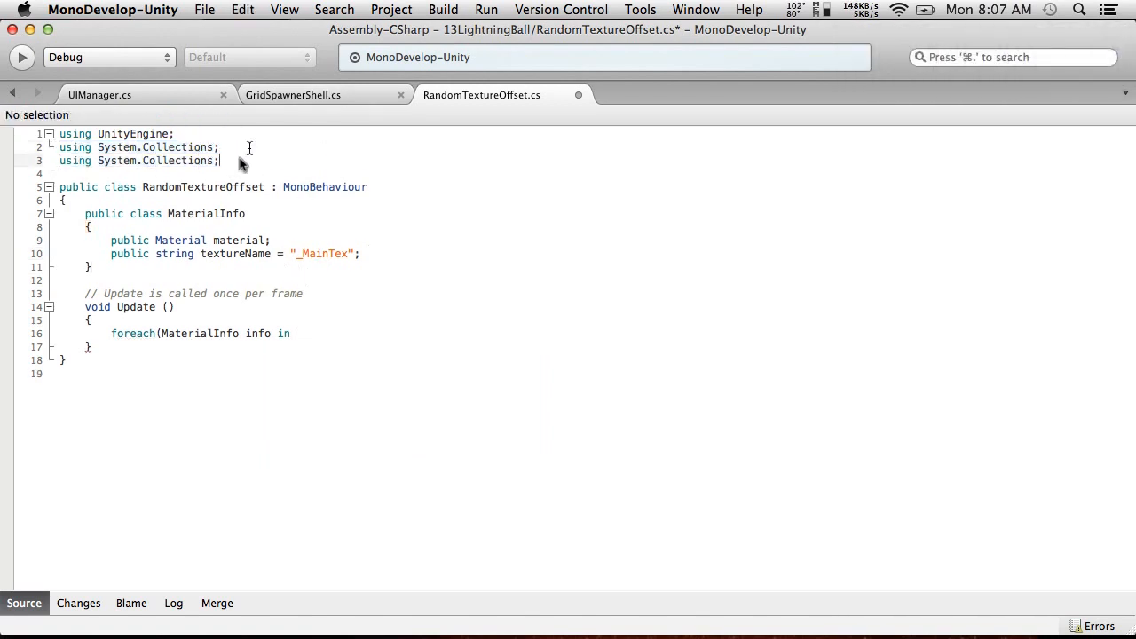
pyautogui.write('.Generic')
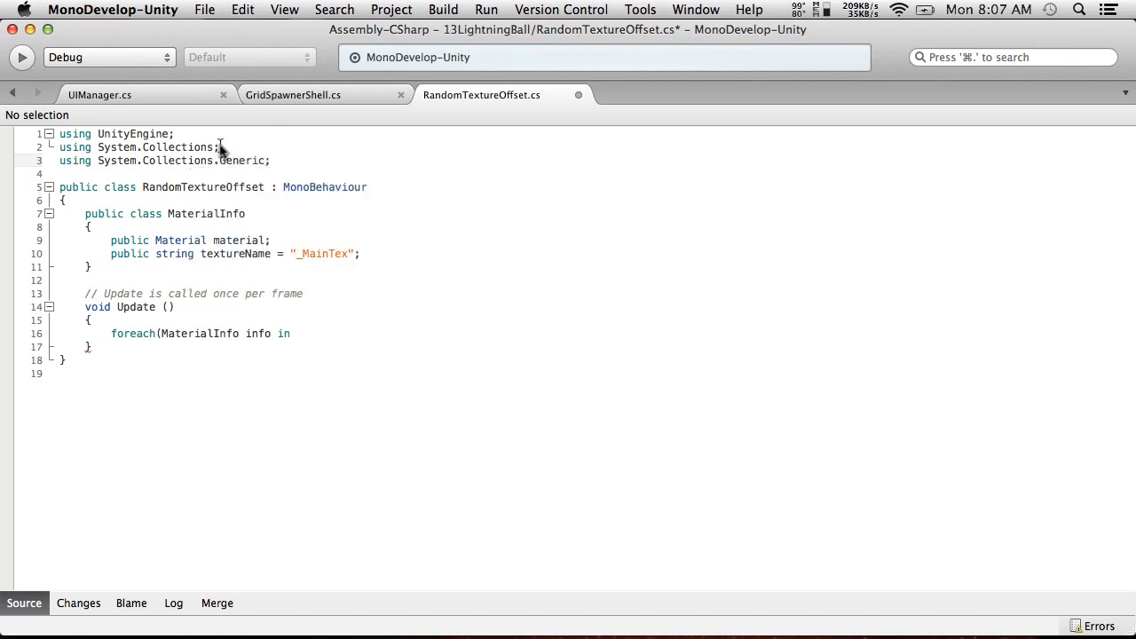
# Below the MaterialInfo class, add the line "public List<MaterialInfo> = new List<MaterialInfo>();", leaving out the variable name.
pyautogui.click(163, 267)
pyautogui.press('Return')
pyautogui.press('Return')
pyautogui.write('publ')
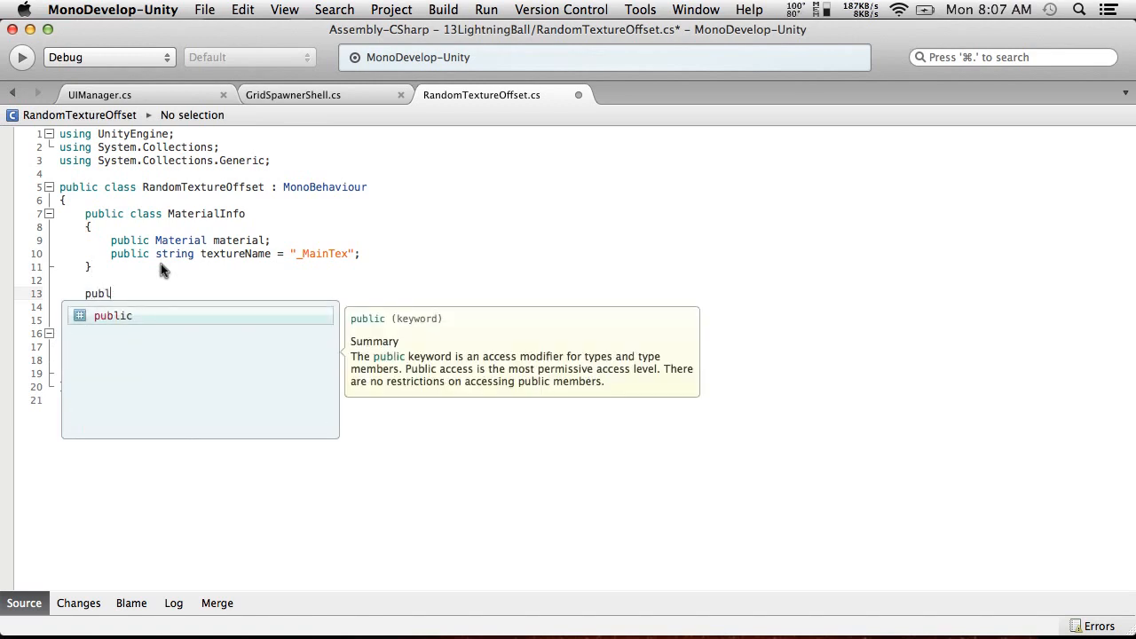
pyautogui.write('ic List')
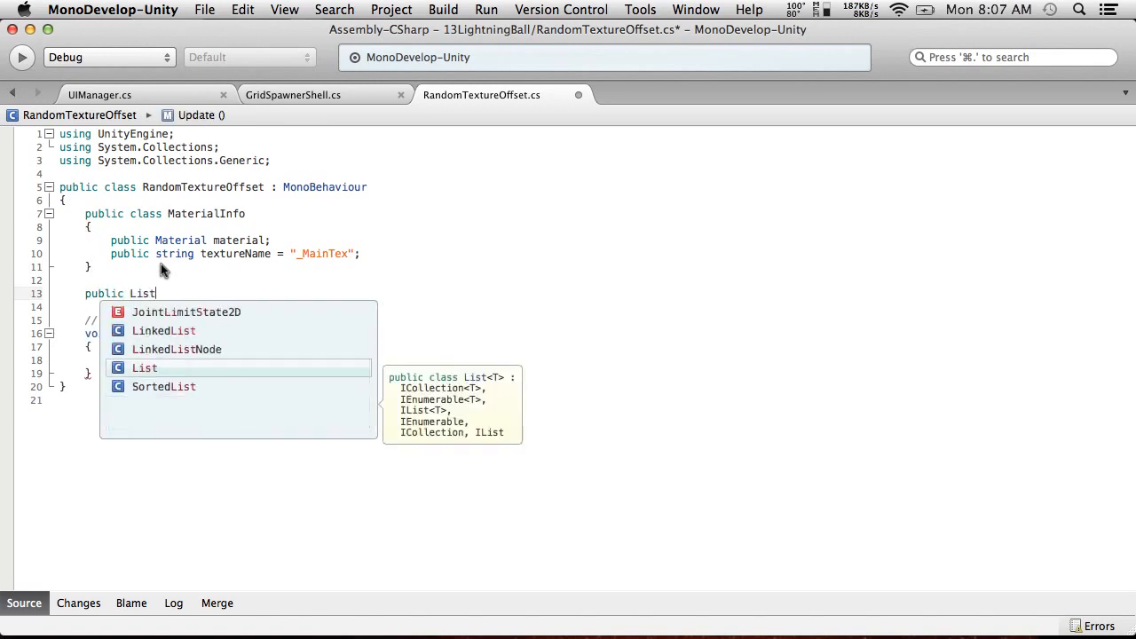
pyautogui.write('<Mat')
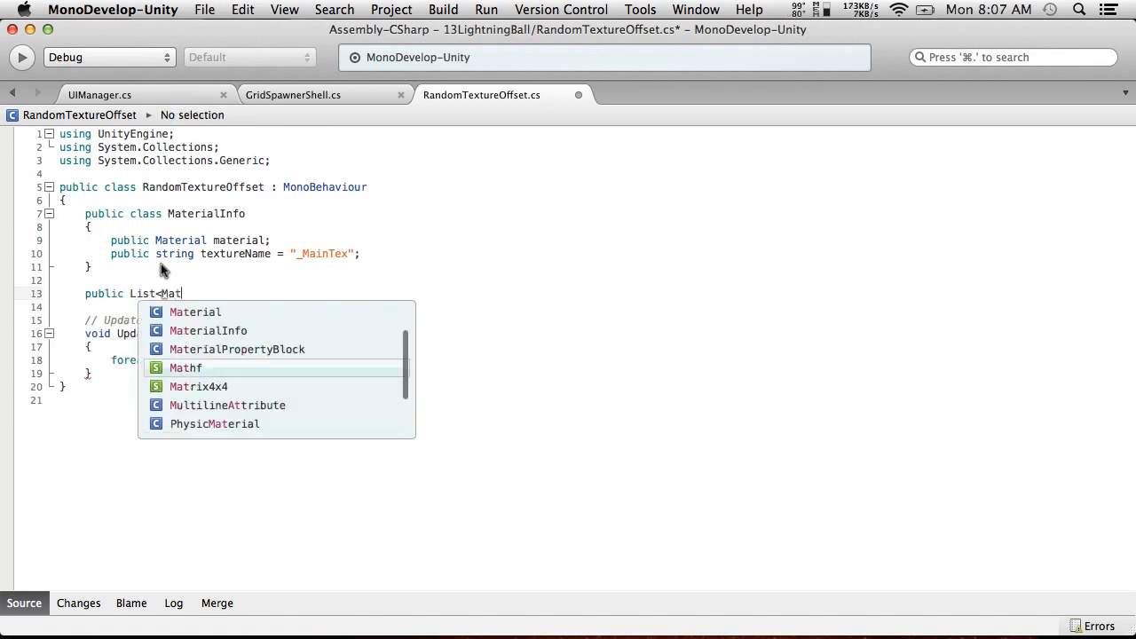
pyautogui.write('erialInfo> ')
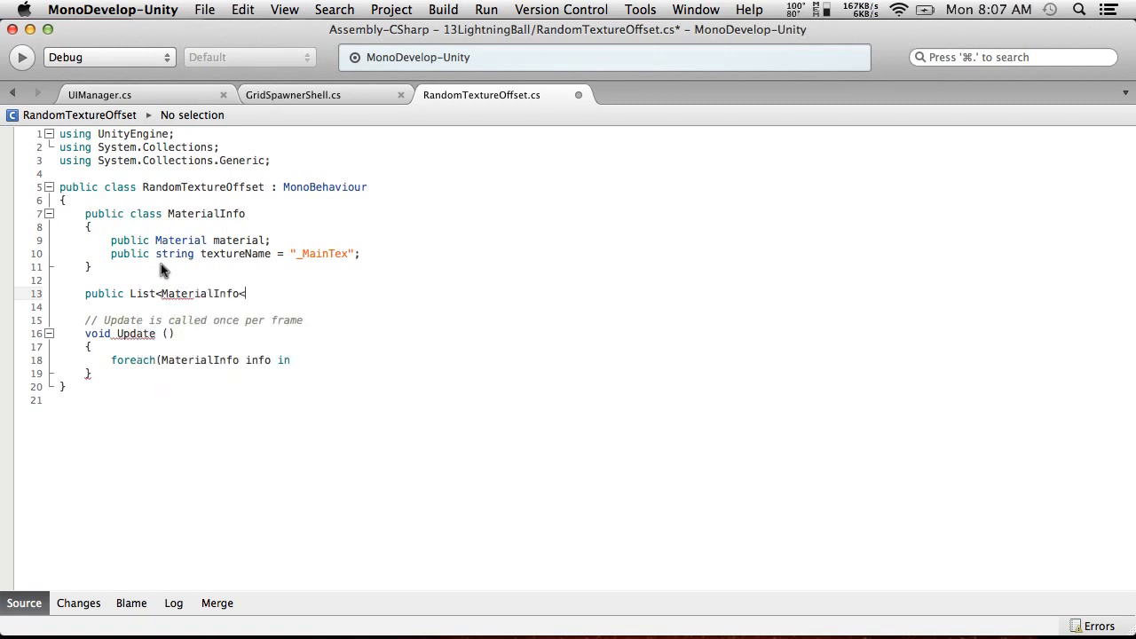
pyautogui.write('= n')
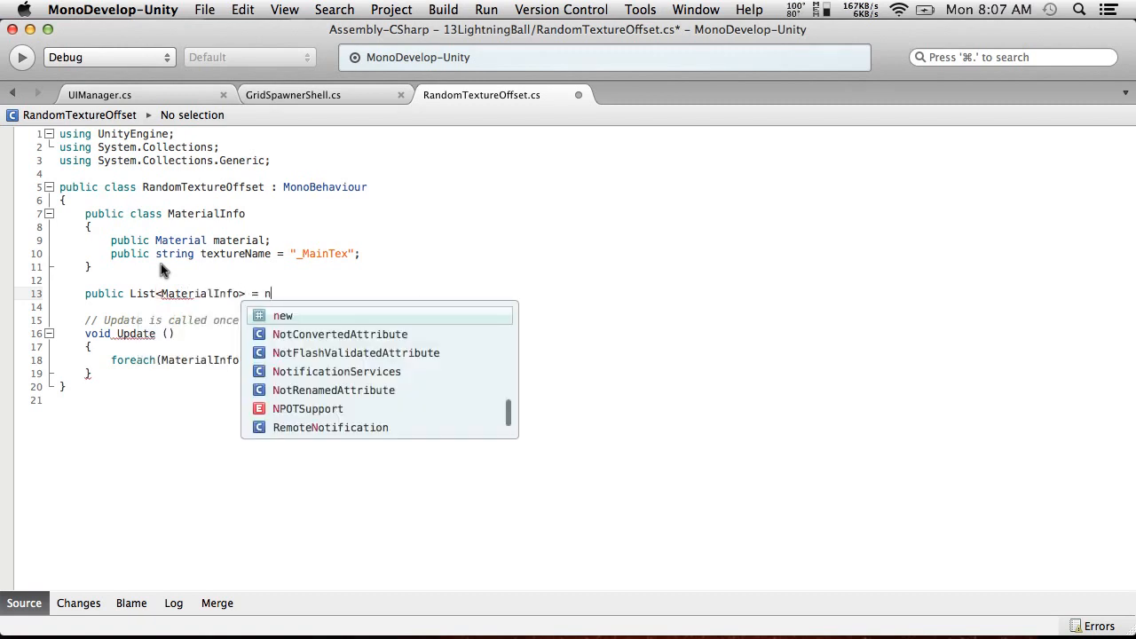
pyautogui.write('ew List<')
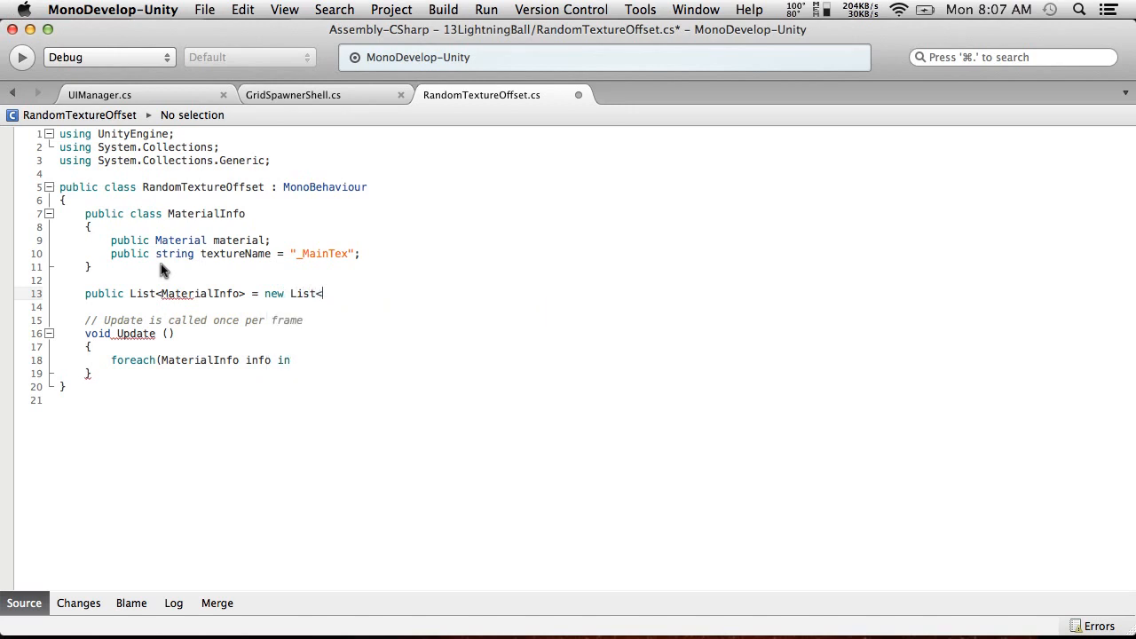
pyautogui.write('Mater')
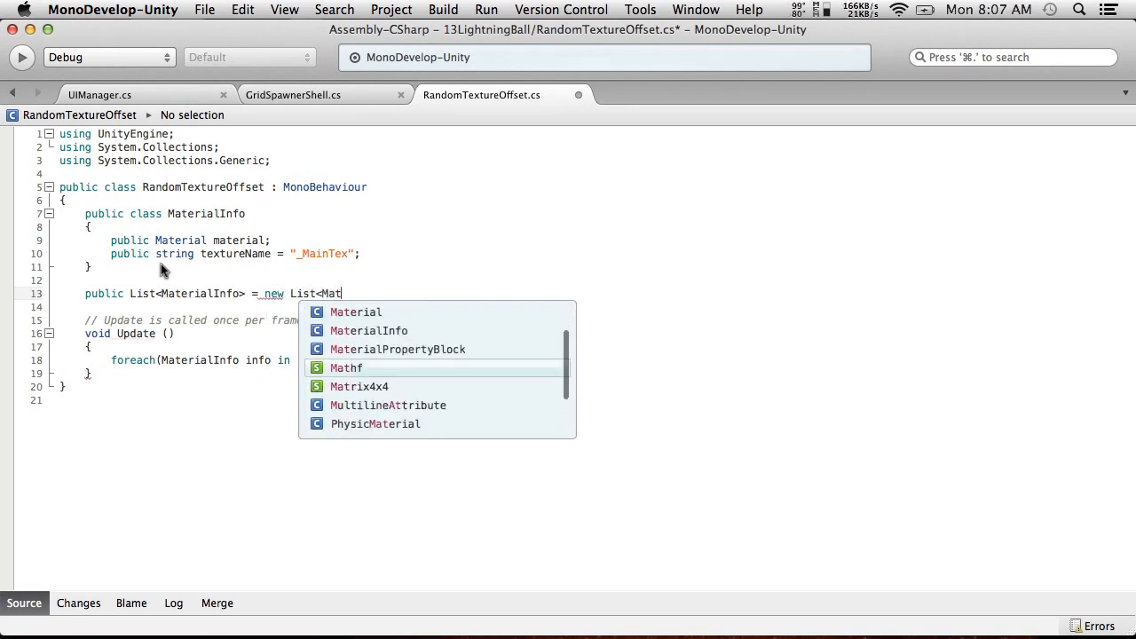
pyautogui.press('Return')
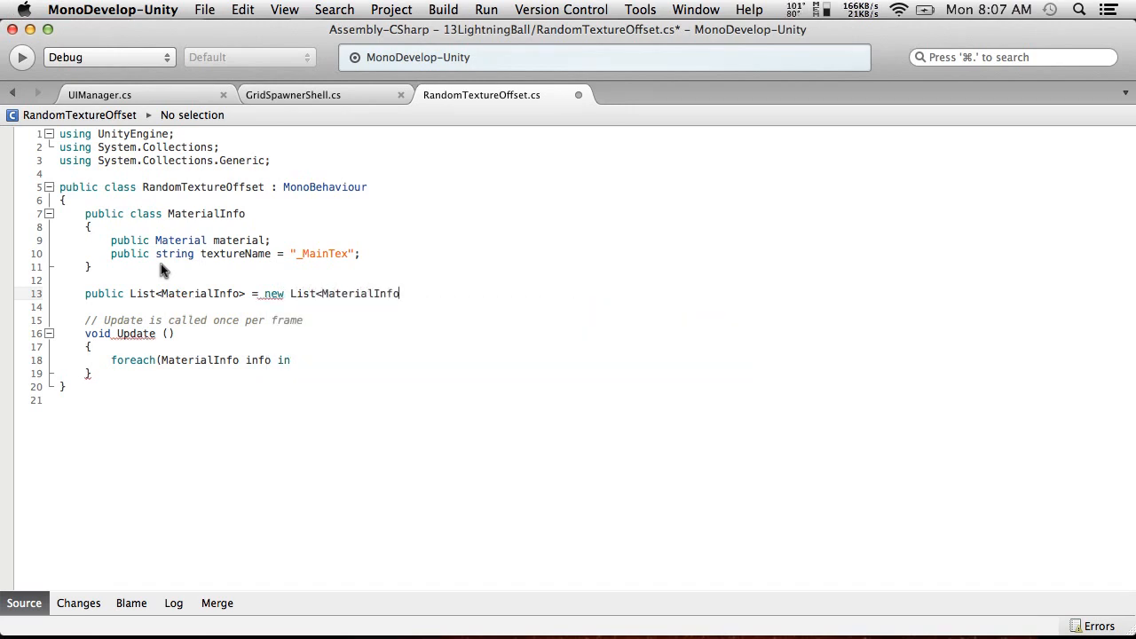
pyautogui.write('>();')
# Insert the variable name materialInfoList into the public List<MaterialInfo> declaration, before the equals sign.
pyautogui.click(249, 295)
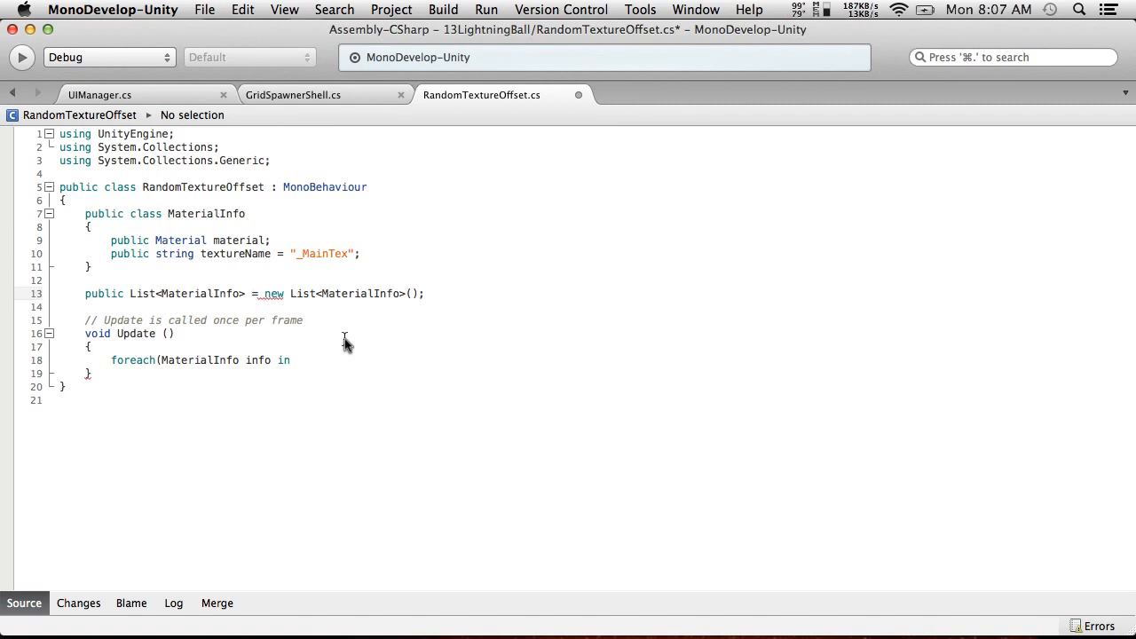
pyautogui.write('ma')
pyautogui.write('info')
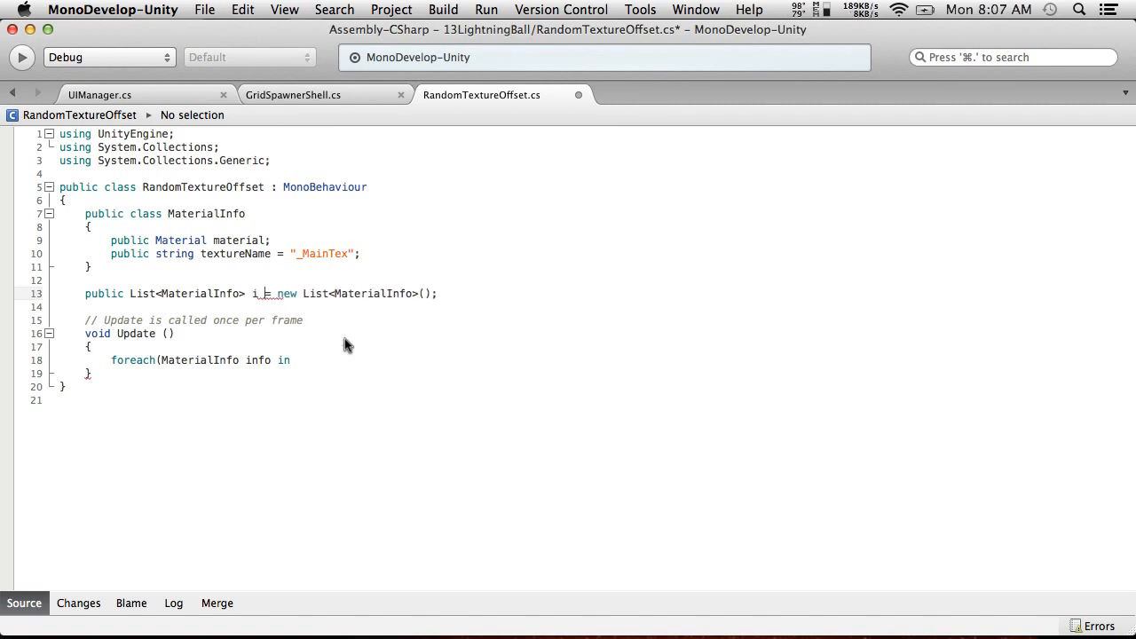
pyautogui.press('BackSpace')
pyautogui.press('BackSpace')
pyautogui.press('BackSpace')
pyautogui.press('BackSpace')
pyautogui.write('materialInfoLi')
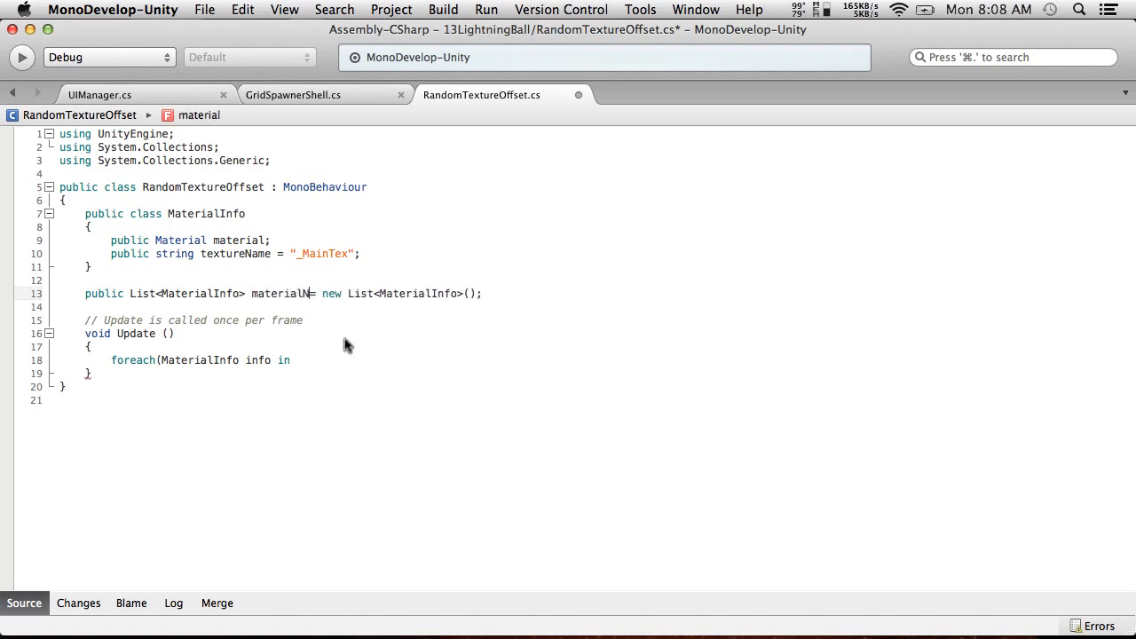
pyautogui.write('st')
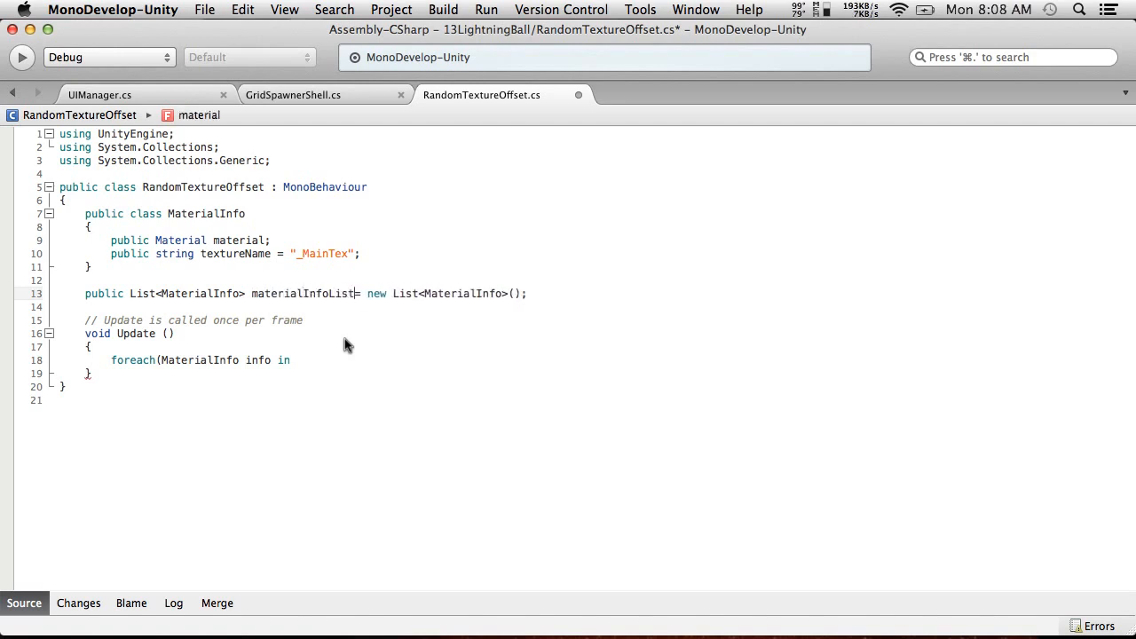
# Complete the foreach header in Update with a copy of materialInfoList and a closing parenthesis, and add the loop's brace block.
pyautogui.click(296, 360)
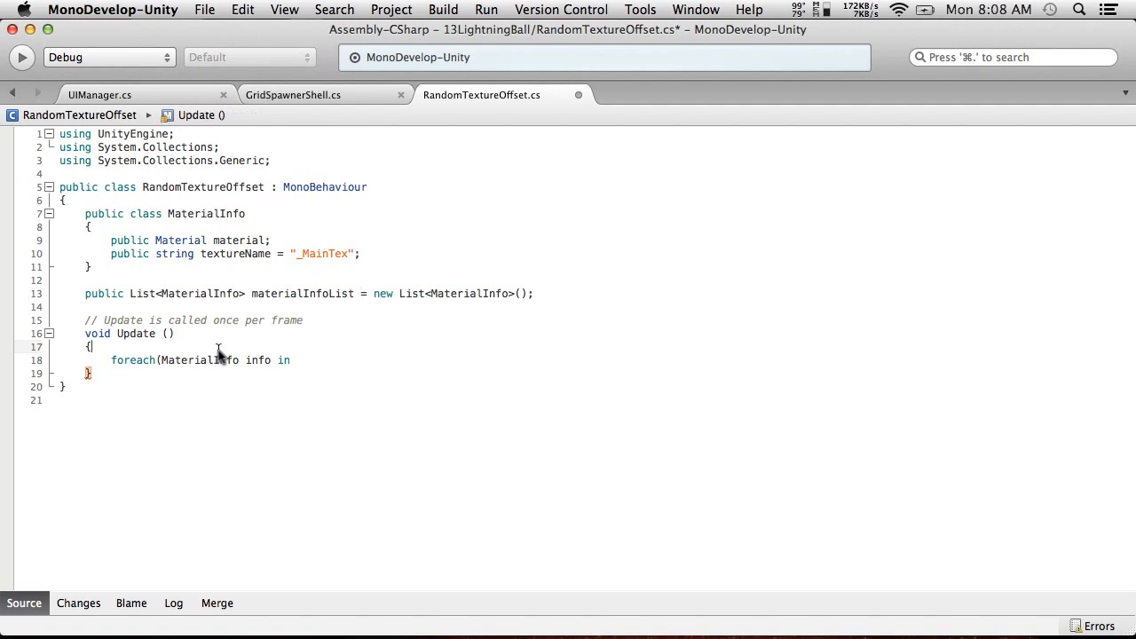
pyautogui.doubleClick(291, 293)
pyautogui.press('super+c')
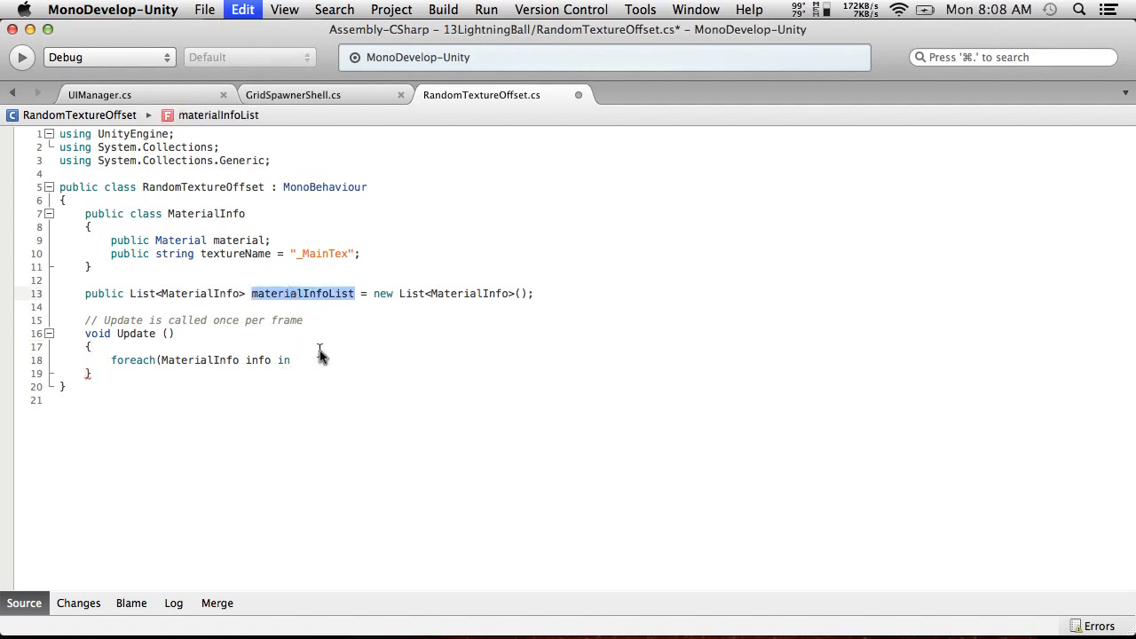
pyautogui.click(322, 360)
pyautogui.press('super+v')
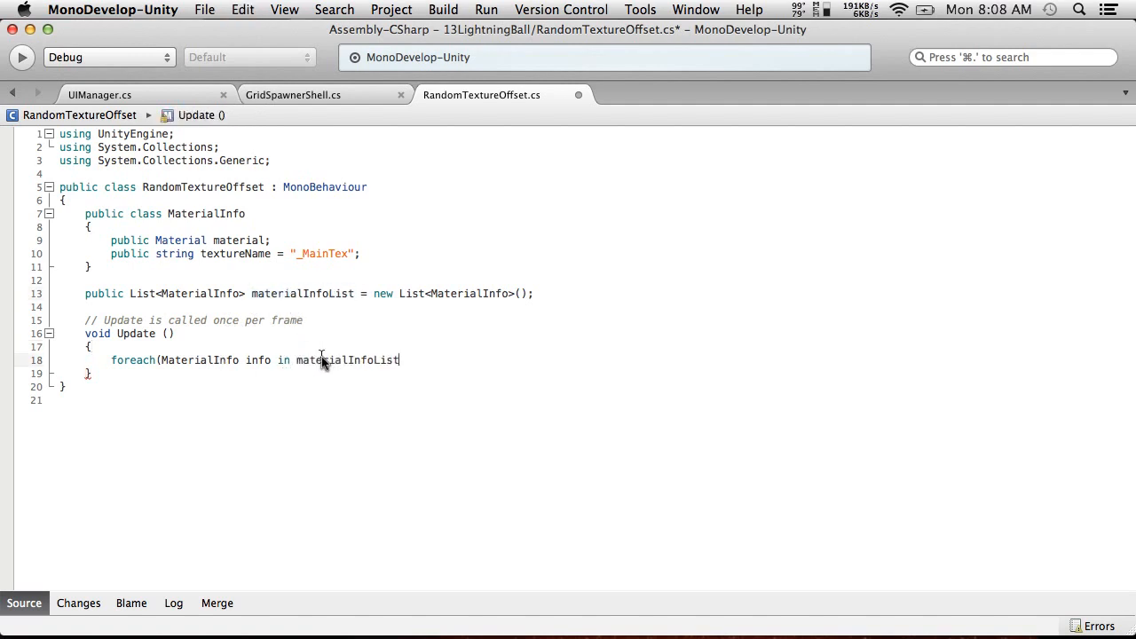
pyautogui.write(')')
pyautogui.press('Return')
pyautogui.write('{')
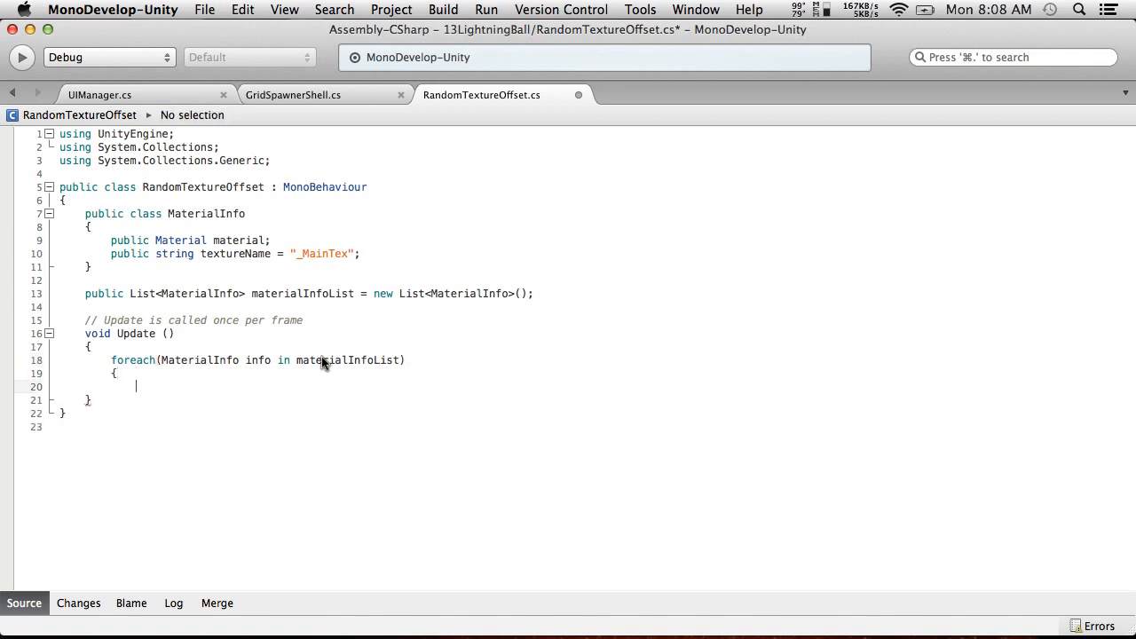
pyautogui.press('Return')
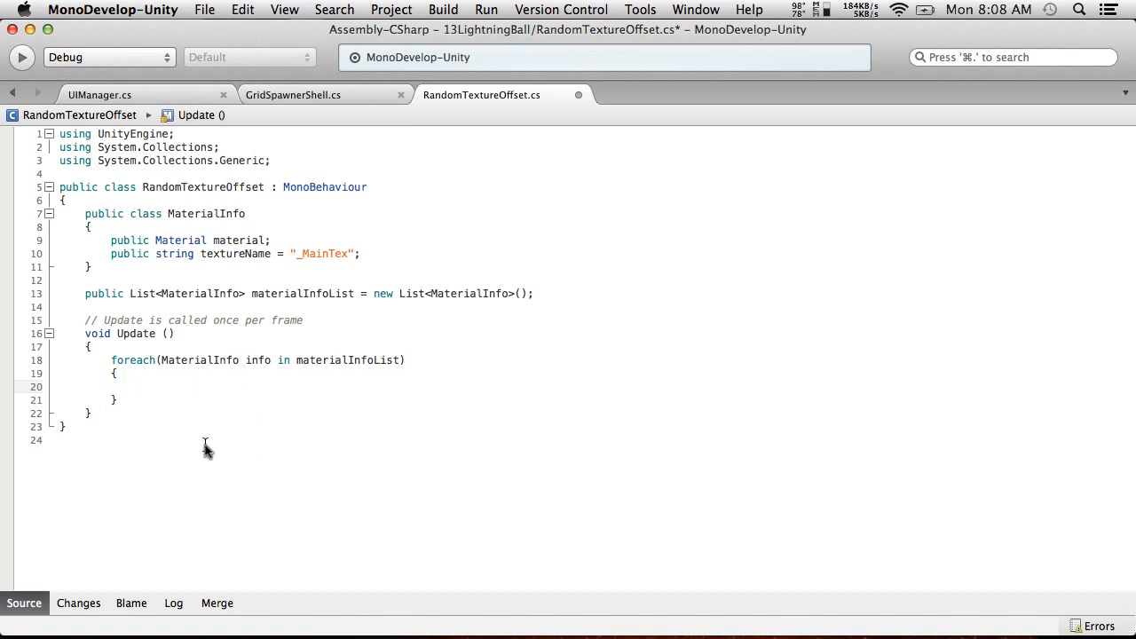
# Inside the foreach block, begin the call "info.material.SetTextureOffset(info.textureName,".
pyautogui.write('info.')
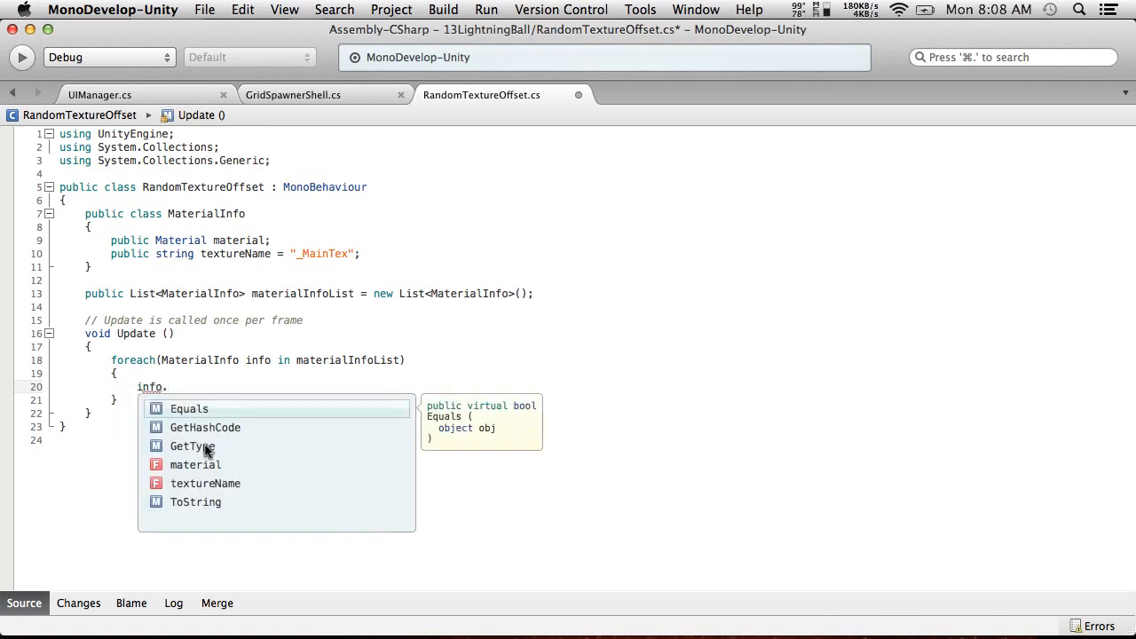
pyautogui.write('ma')
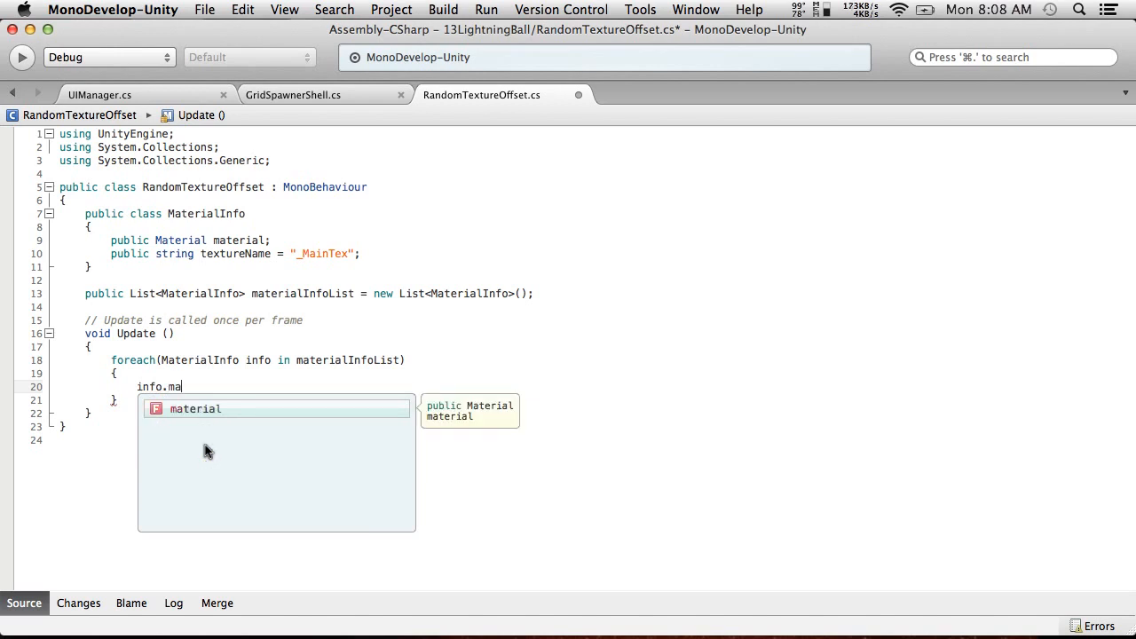
pyautogui.press('Return')
pyautogui.write('.')
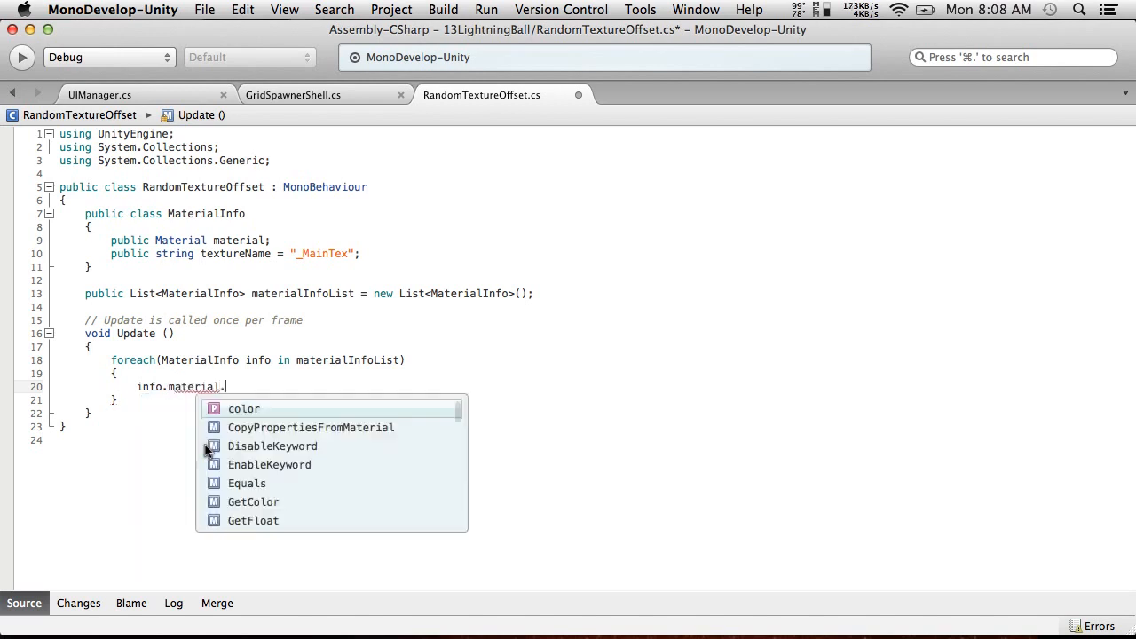
pyautogui.write('SetTex')
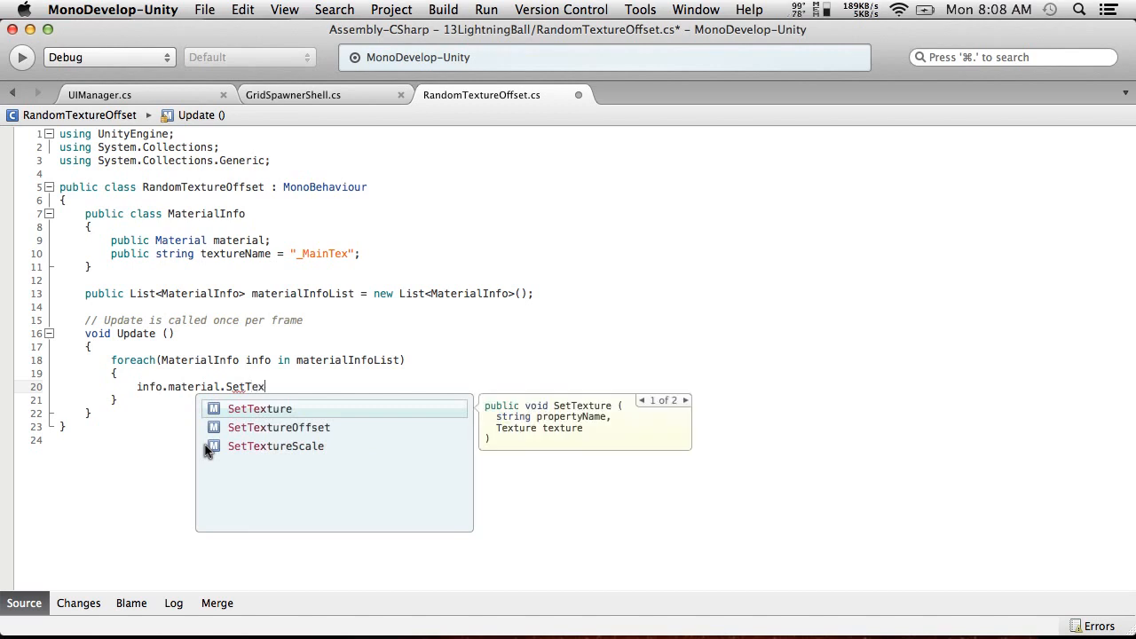
pyautogui.press('Down')
pyautogui.press('Return')
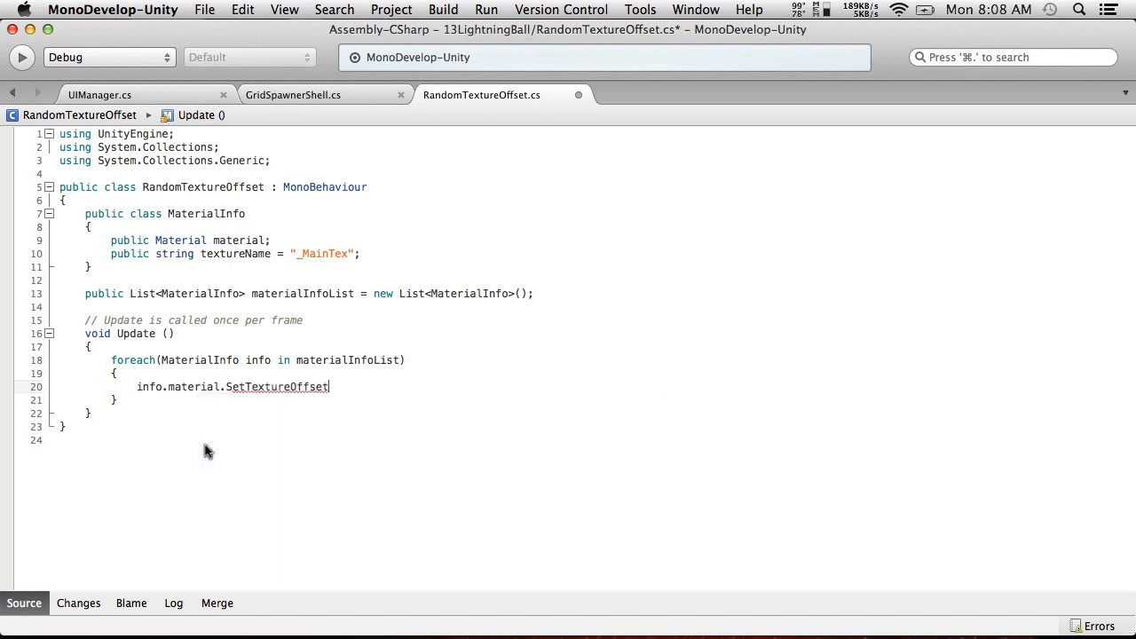
pyautogui.write('(')
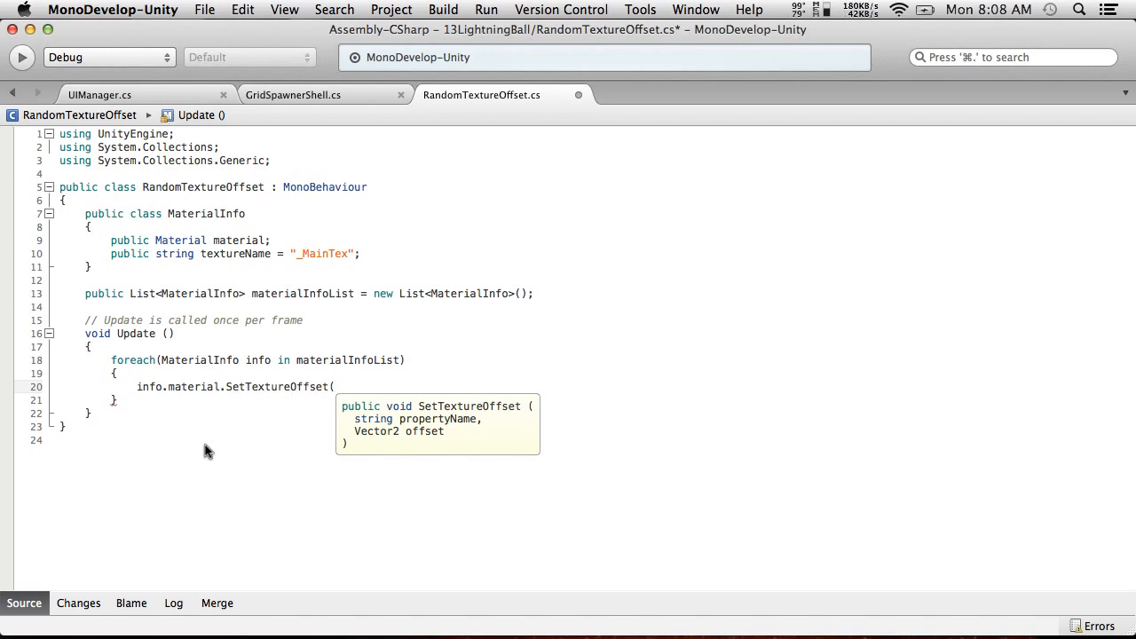
pyautogui.write('info.')
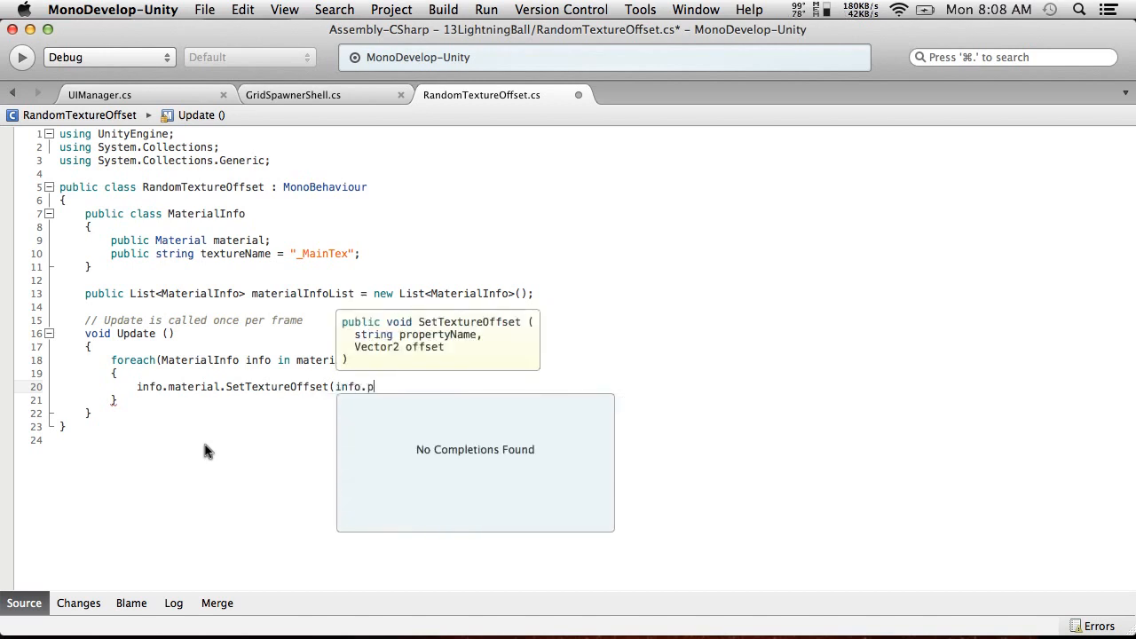
pyautogui.write('textureName')
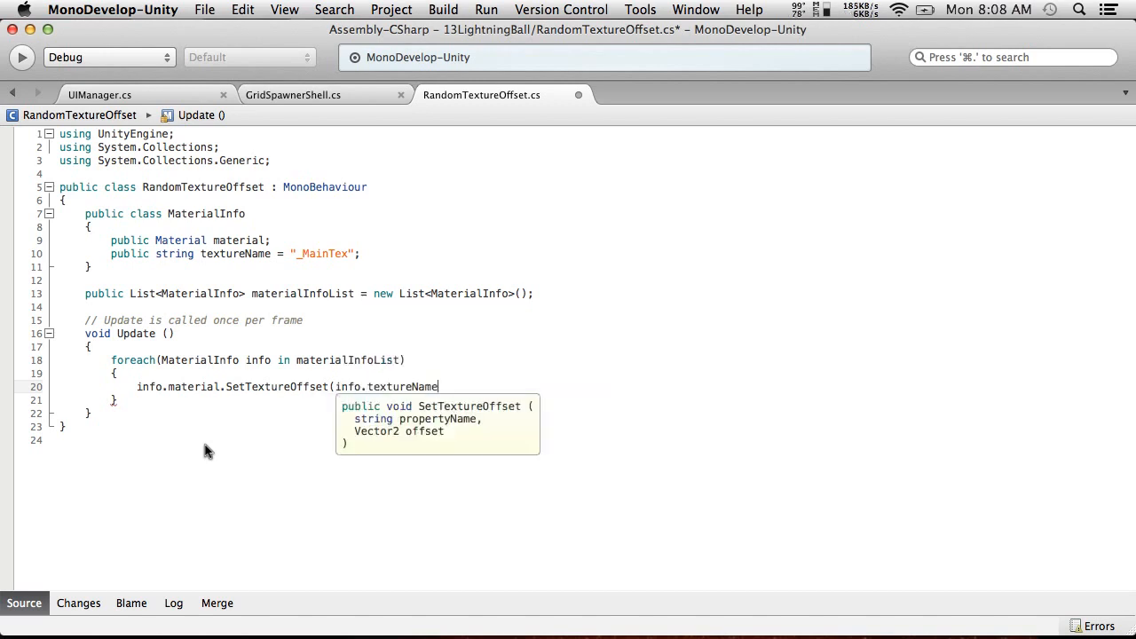
pyautogui.write(',')
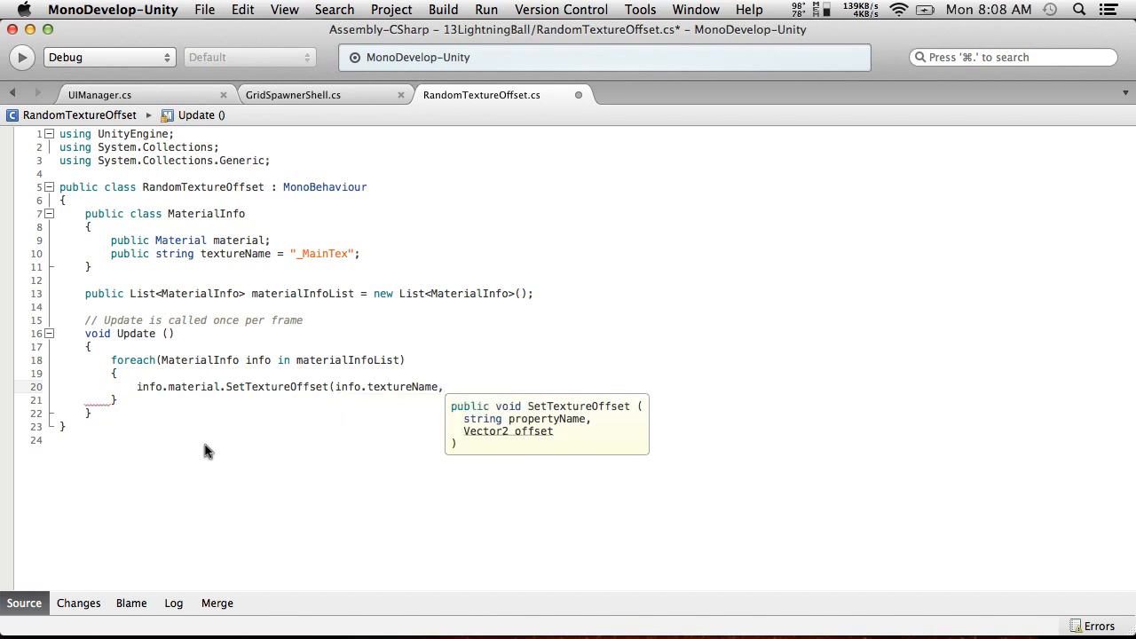
pyautogui.write('Random.')
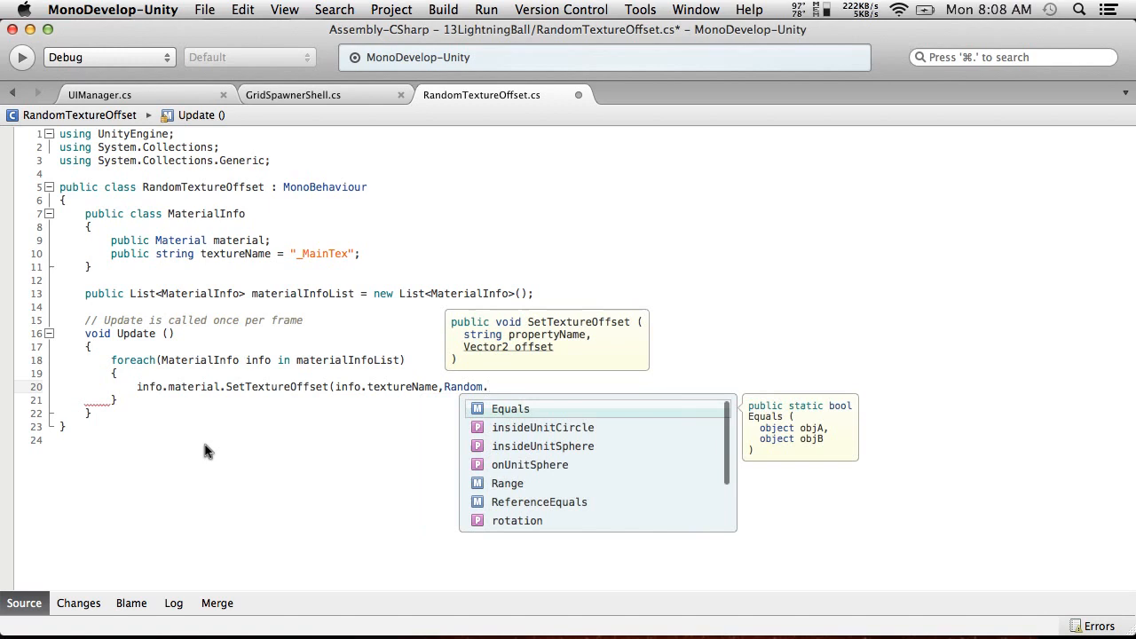
pyautogui.write('in')
pyautogui.press('Down')
pyautogui.press('Up')
pyautogui.press('Return')
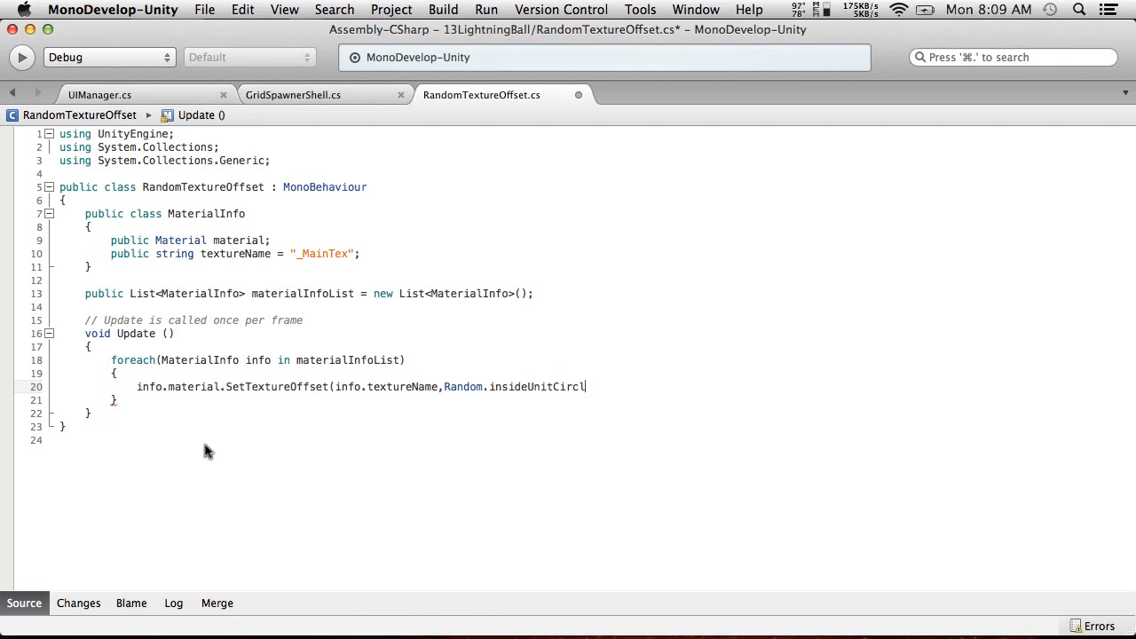
pyautogui.press('BackSpace')
pyautogui.press('BackSpace')
pyautogui.press('BackSpace')
pyautogui.press('BackSpace')
pyautogui.press('BackSpace')
pyautogui.press('BackSpace')
pyautogui.press('BackSpace')
pyautogui.press('BackSpace')
pyautogui.press('BackSpace')
pyautogui.press('BackSpace')
# Enter "new Vector3(Random.value,Random.value)" as the offset argument of the SetTextureOffset call.
pyautogui.write('new Vector3(rand')
pyautogui.press('Return')
pyautogui.write('.va')
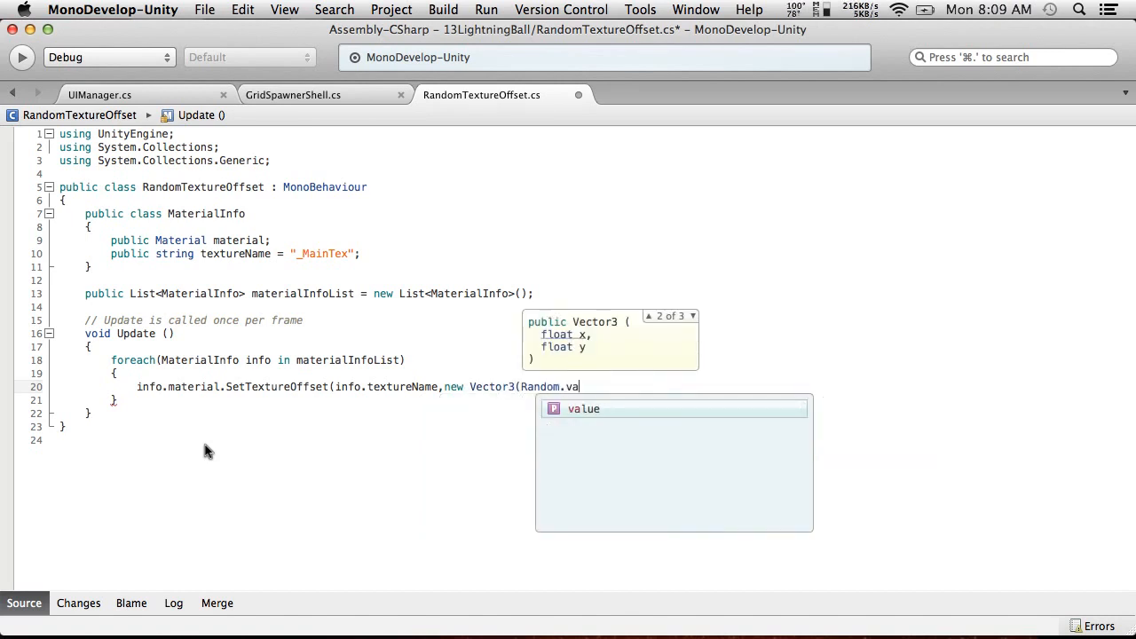
pyautogui.press('Return')
pyautogui.write(',Rand')
pyautogui.press('Return')
pyautogui.write('.val')
pyautogui.press('Return')
pyautogui.write(');')
# Change Vector3 to Vector2 in the offset argument and close the SetTextureOffset statement with "));".
pyautogui.click(515, 388)
pyautogui.press('BackSpace')
pyautogui.write('2')
pyautogui.click(688, 388)
pyautogui.write(');')
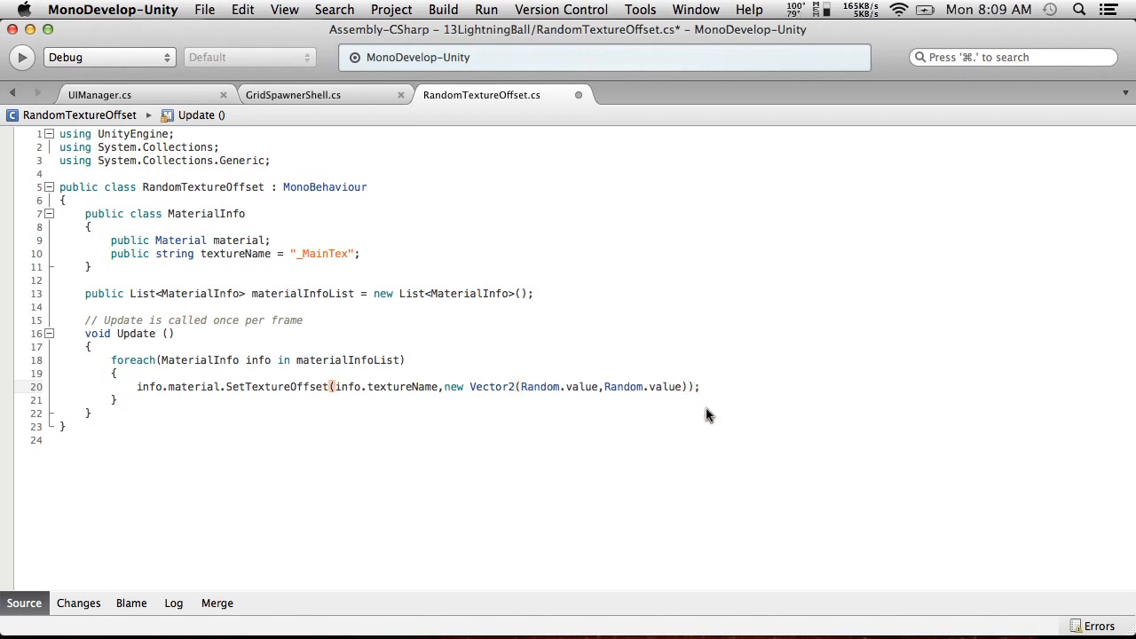
# Check the two Random.value arguments and save the RandomTextureOffset script.
pyautogui.click(521, 388)
pyautogui.moveTo(605, 390); pyautogui.dragTo(682, 391)
pyautogui.click(685, 391)
pyautogui.click(204, 10)
pyautogui.click(206, 76)
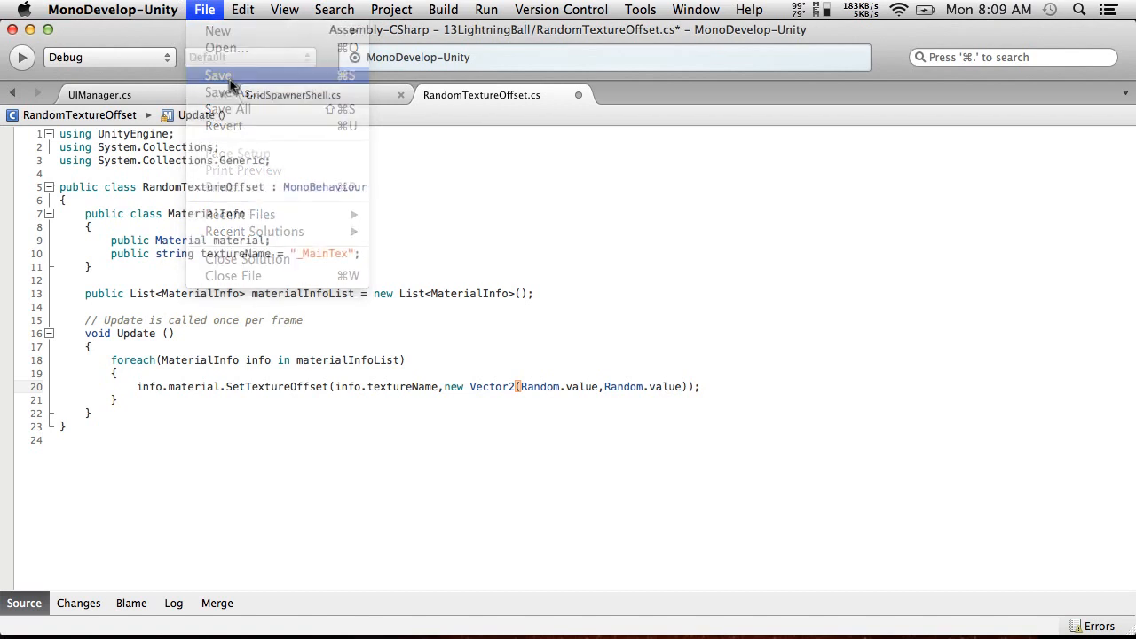
# Switch to Unity and create an empty game object named MaterialFX.
pyautogui.press('super+Tab')
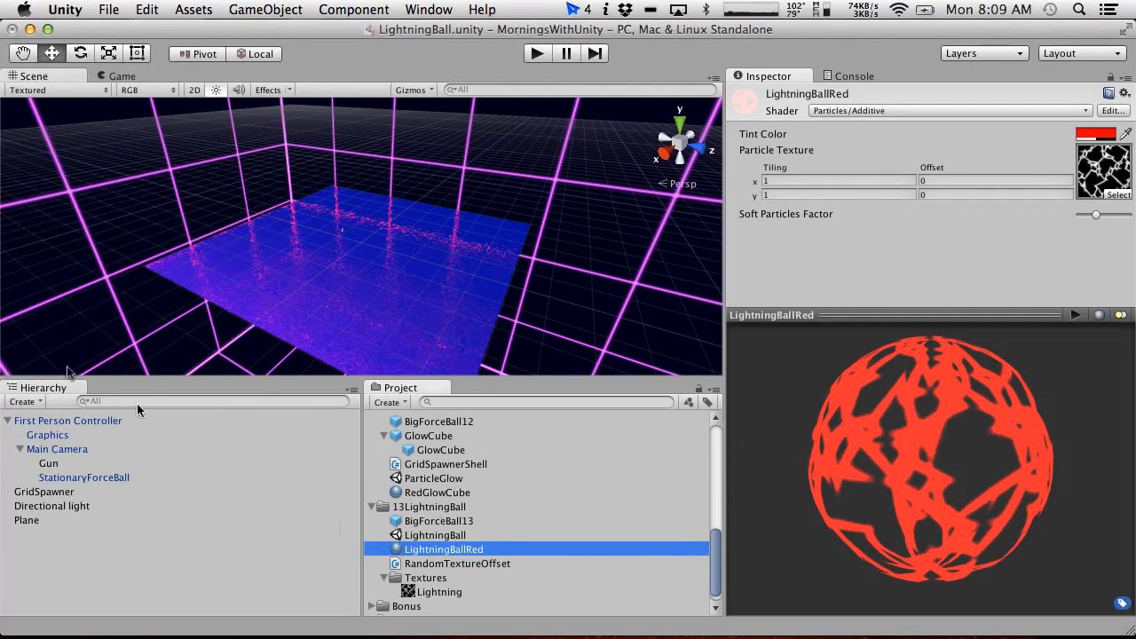
pyautogui.click(22, 401)
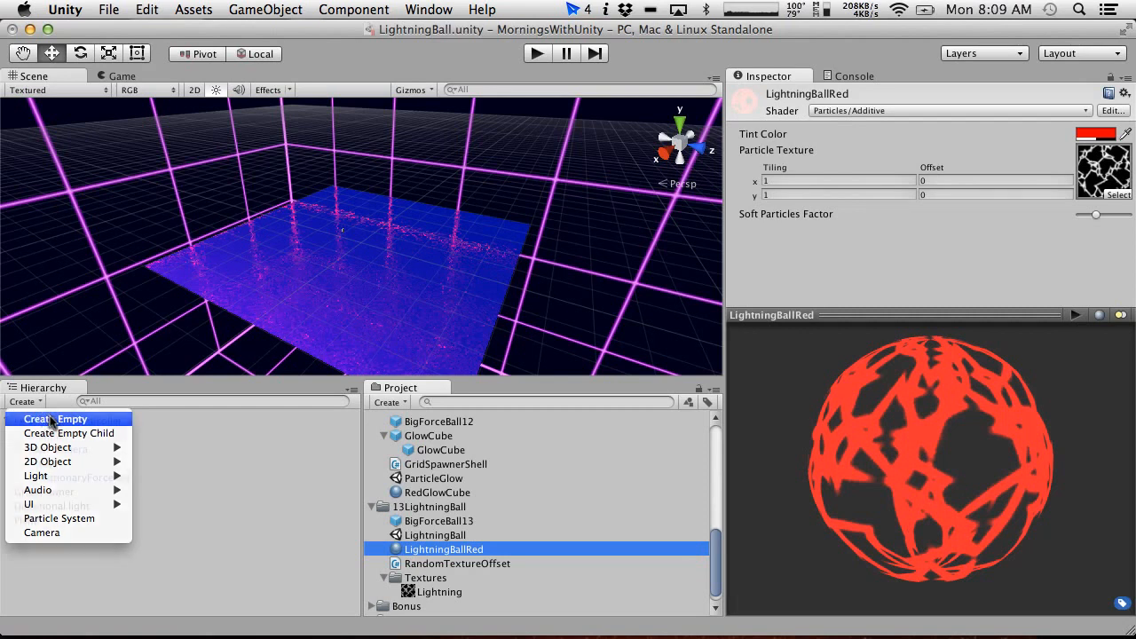
pyautogui.click(51, 421)
pyautogui.click(46, 534)
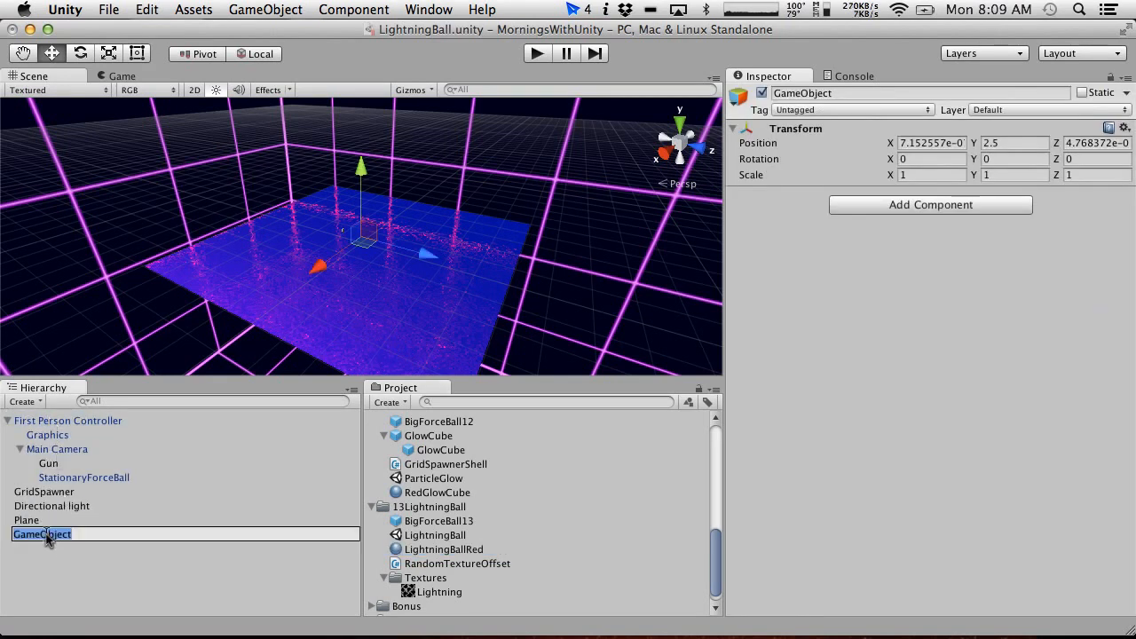
pyautogui.write('Mater')
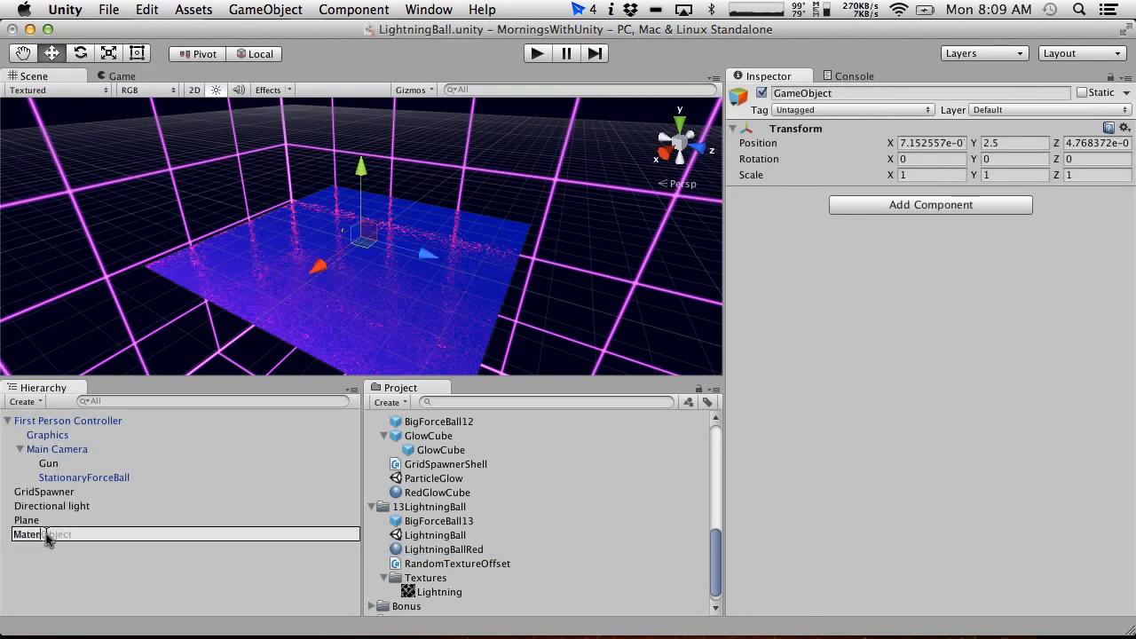
pyautogui.write('ialFX')
pyautogui.press('Return')
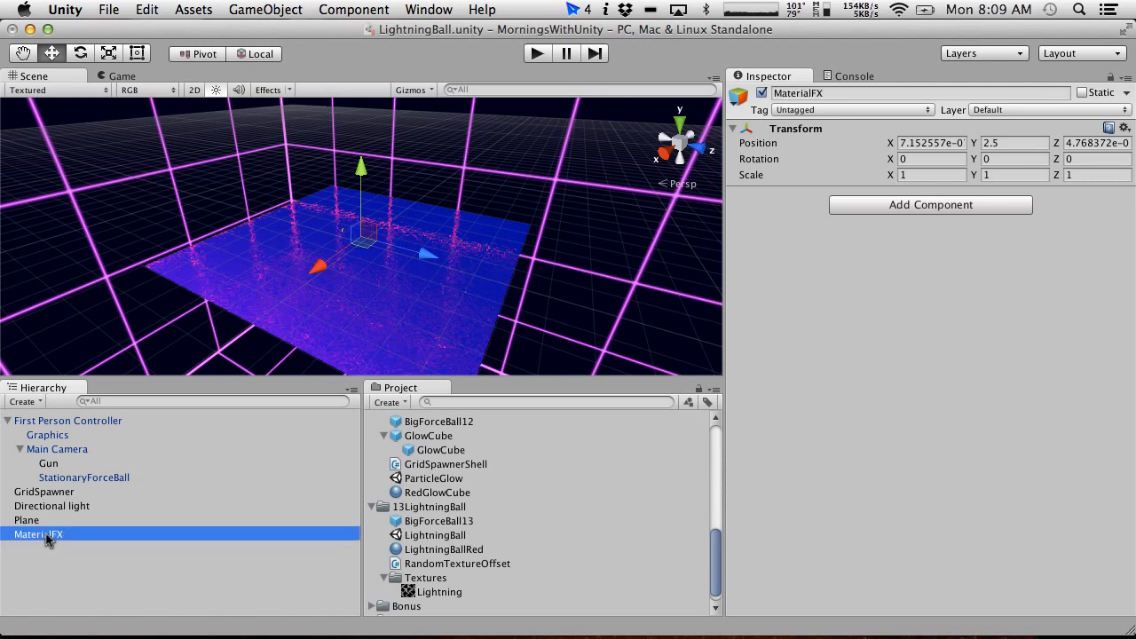
# Place MaterialFX first in the hierarchy and attach the RandomTextureOffset script to it.
pyautogui.moveTo(106, 533); pyautogui.dragTo(71, 414)
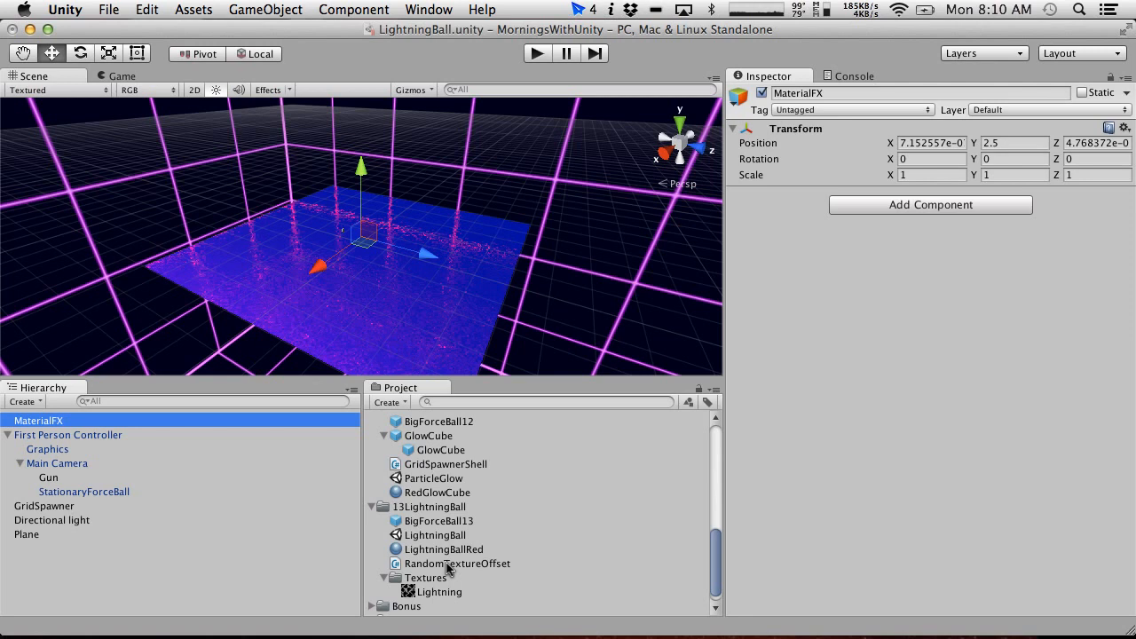
pyautogui.moveTo(434, 569); pyautogui.dragTo(55, 423)
pyautogui.click(50, 423)
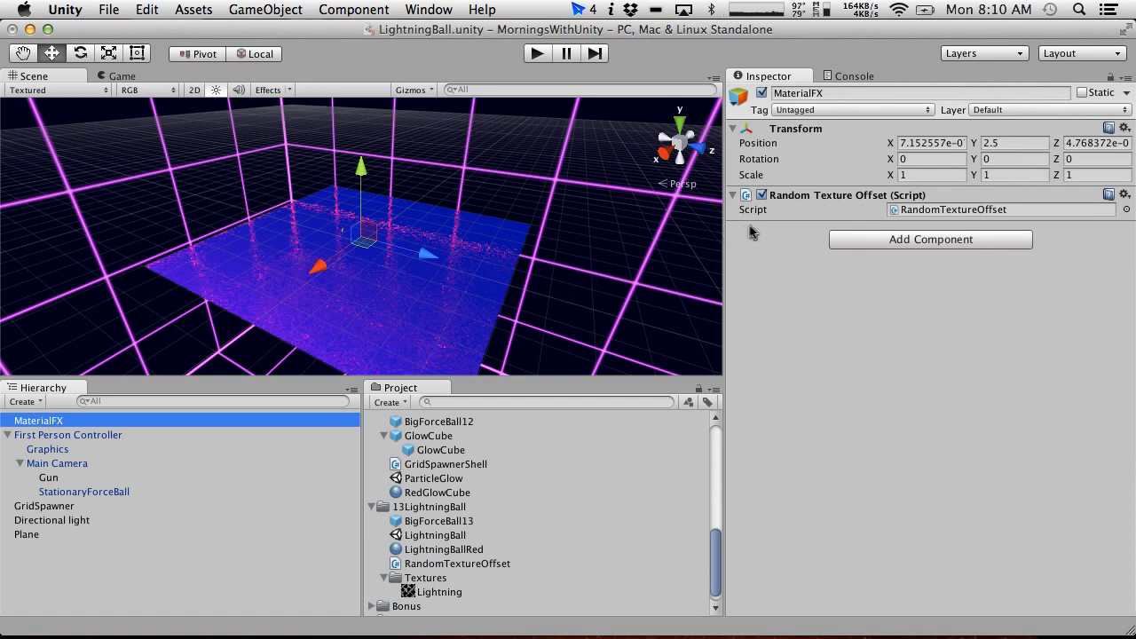
# Switch to MonoDevelop and add the [System.Serializable] attribute on a new line above the MaterialInfo class.
pyautogui.hotkey('ctrl', 'Right')
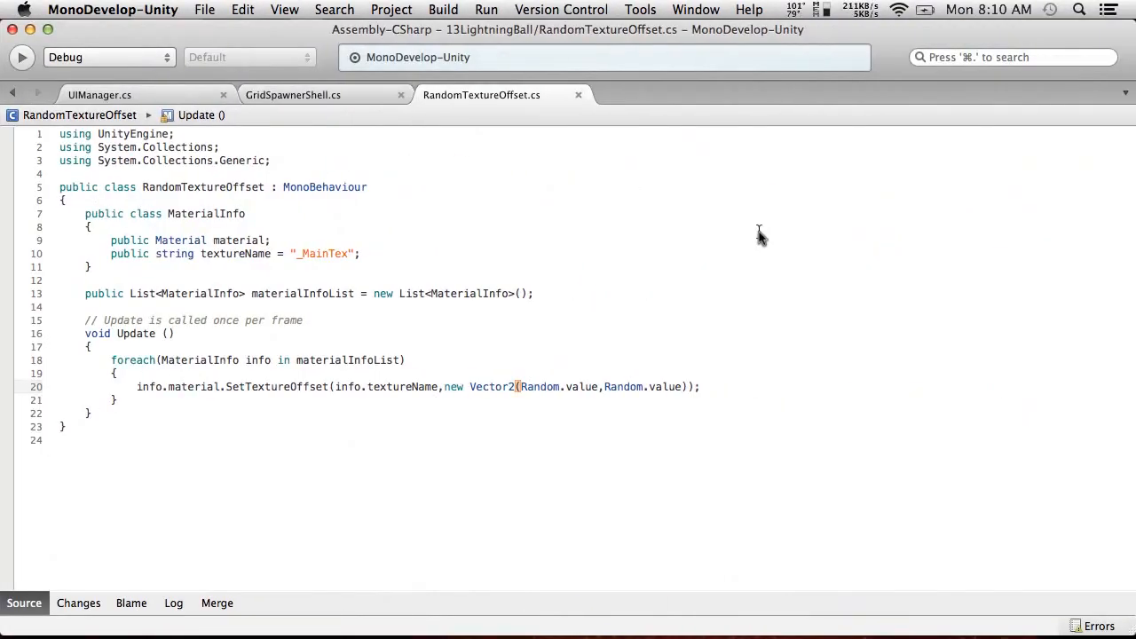
pyautogui.hotkey('ctrl', 'Left')
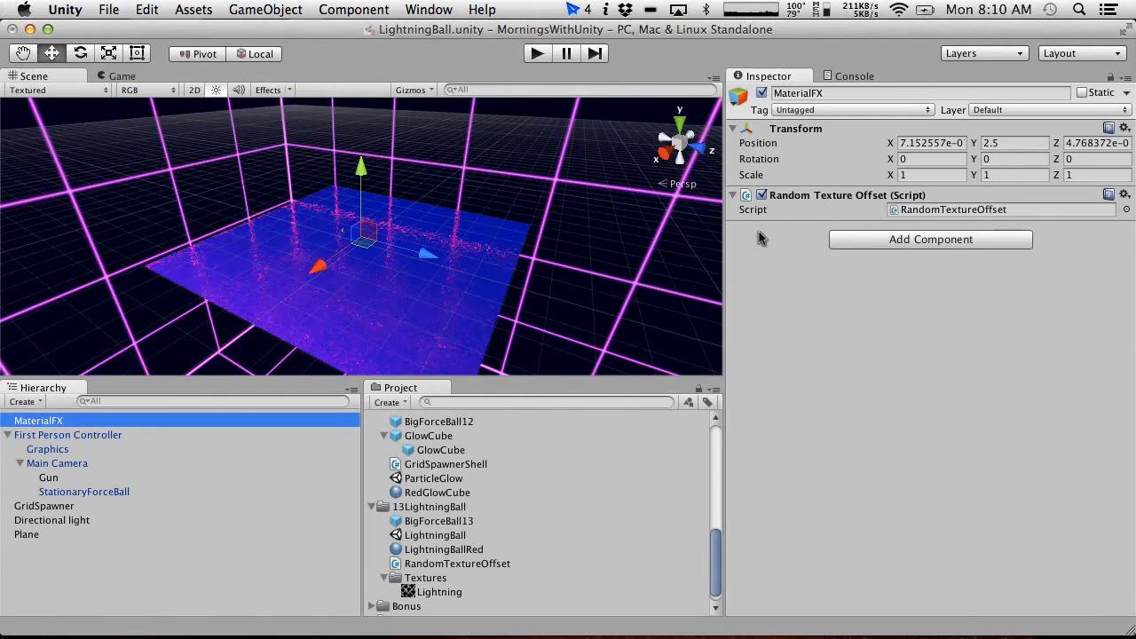
pyautogui.hotkey('ctrl', 'Right')
pyautogui.click(112, 201)
pyautogui.press('Return')
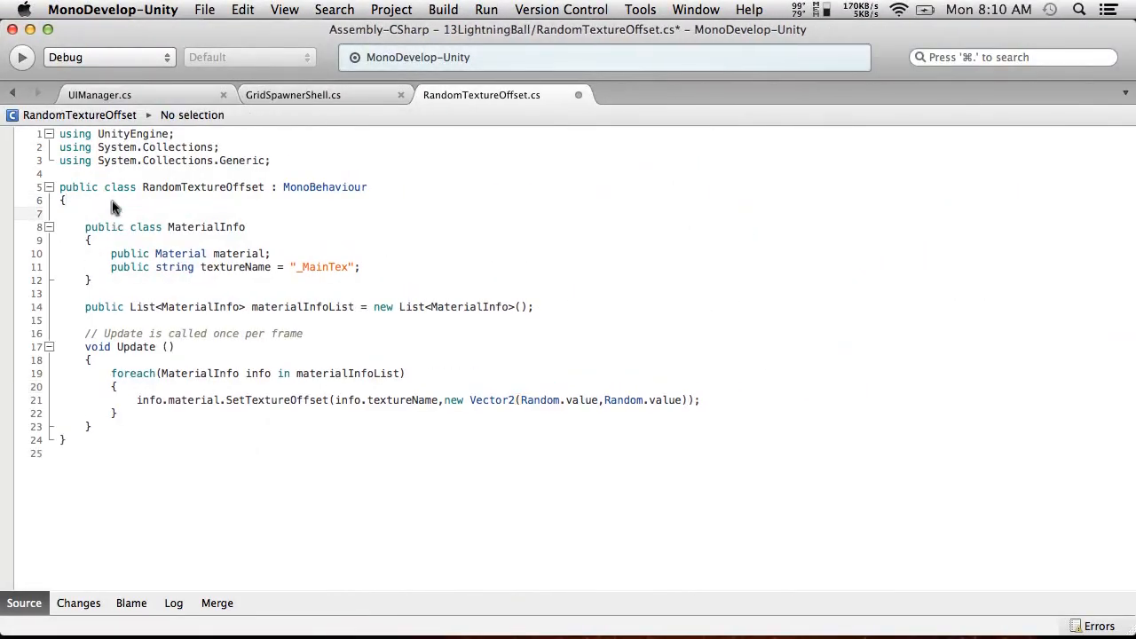
pyautogui.hotkey('ctrl', 'Left')
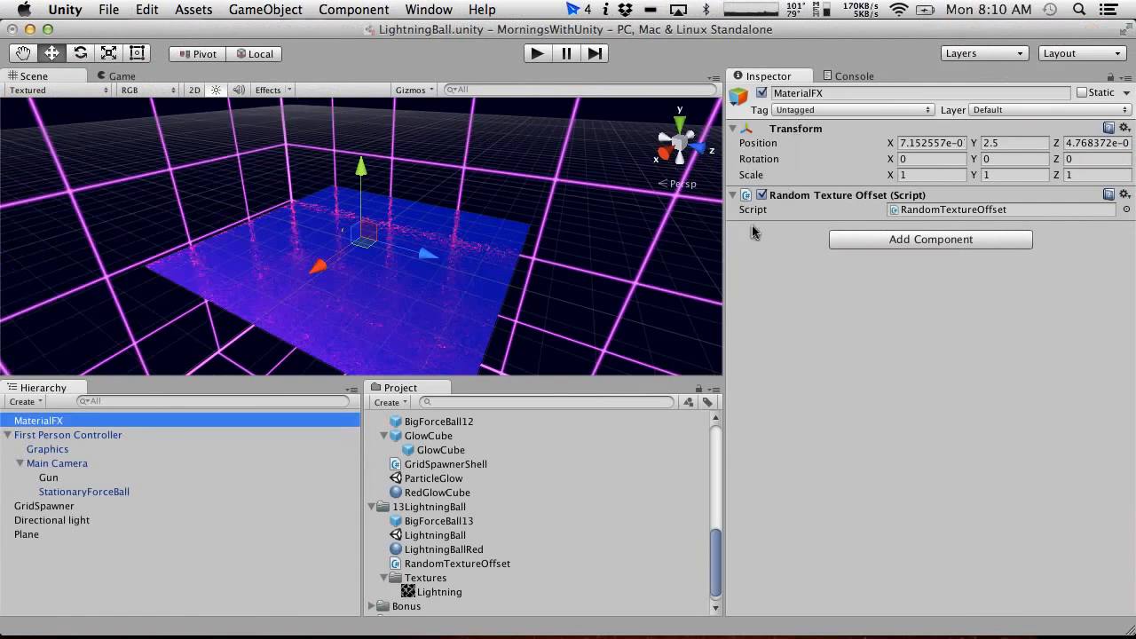
pyautogui.hotkey('ctrl', 'Right')
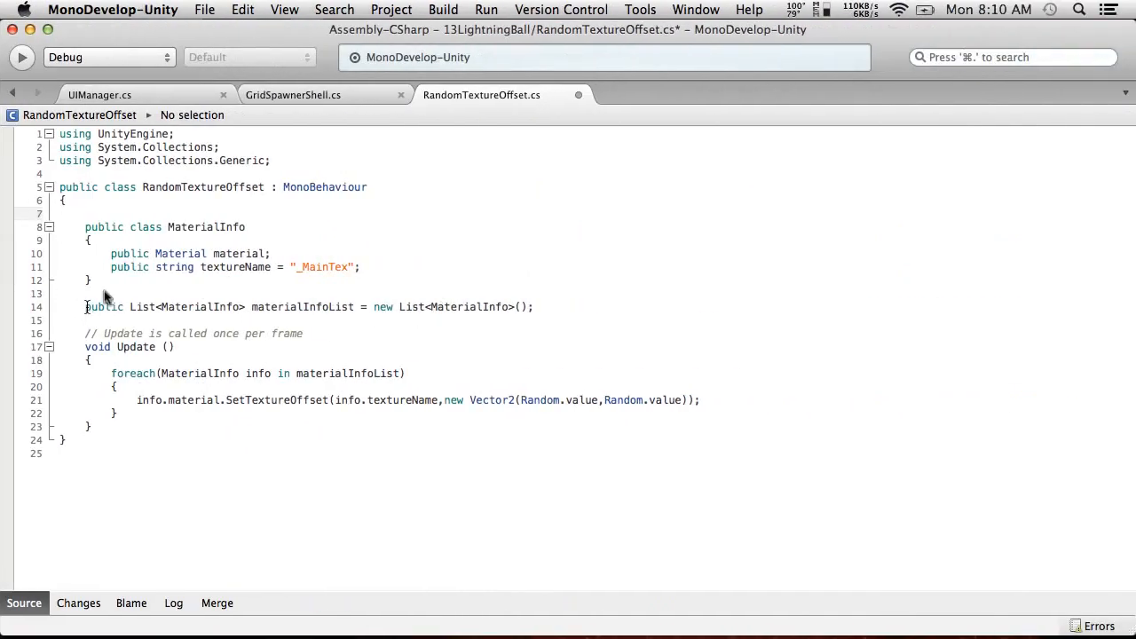
pyautogui.click(108, 268)
pyautogui.write('Sy')
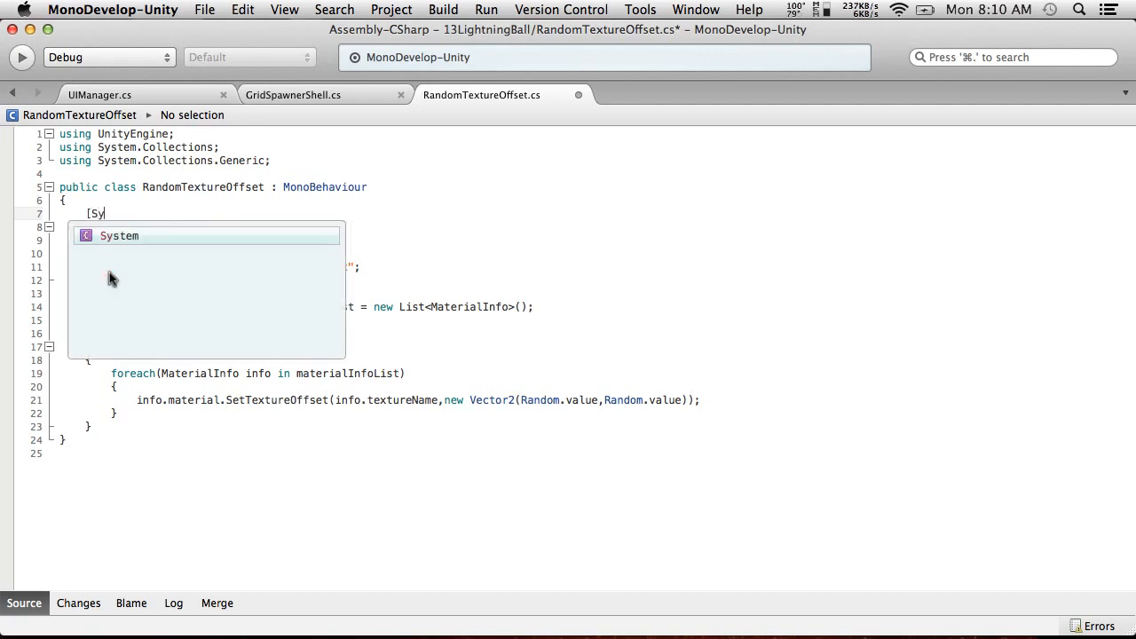
pyautogui.write('stem.Serializable')
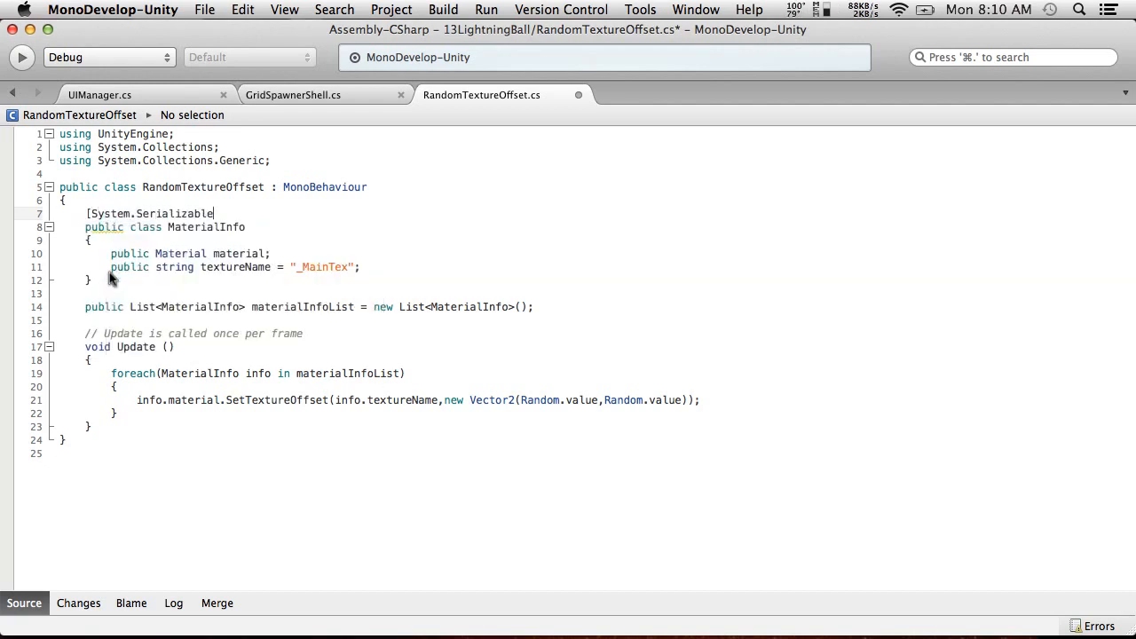
# Save the RandomTextureOffset script and switch back to Unity.
pyautogui.click(160, 9)
pyautogui.moveTo(204, 9)
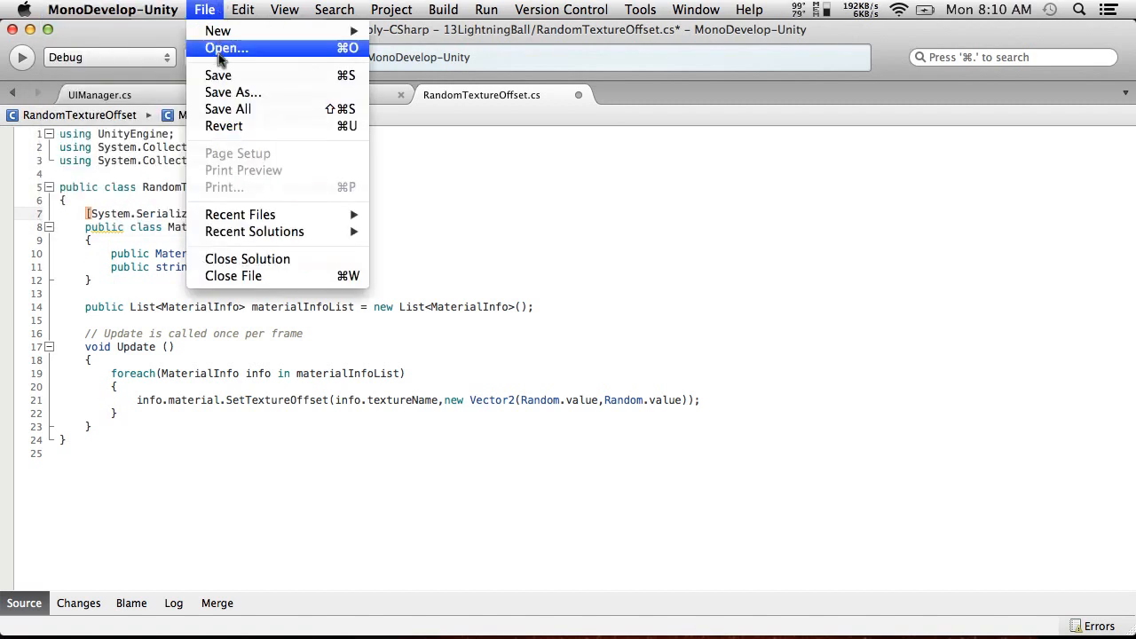
pyautogui.click(213, 76)
pyautogui.hotkey('ctrl', 'Left')
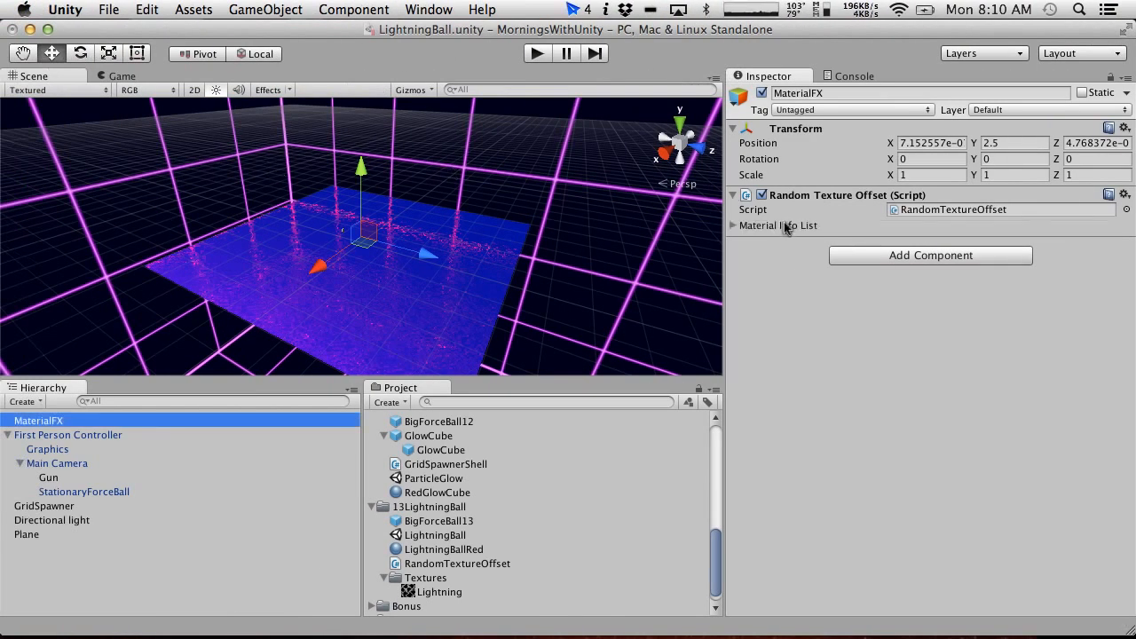
# Set the Material Info List size to 1 and assign LightningBallRed as the material of Element 0.
pyautogui.click(730, 226)
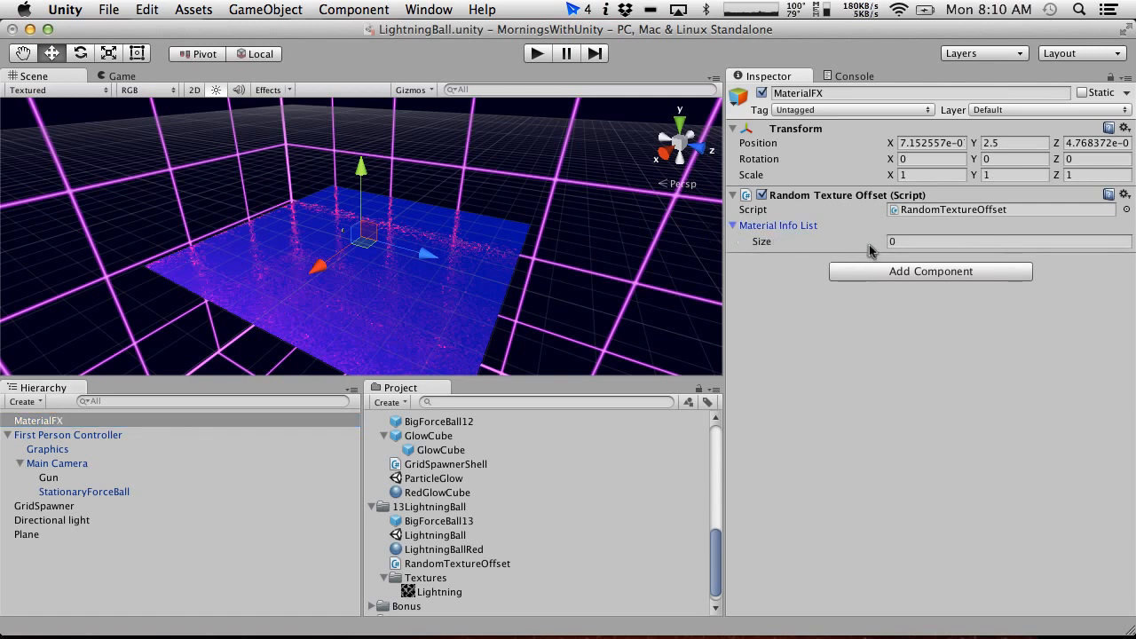
pyautogui.click(941, 244)
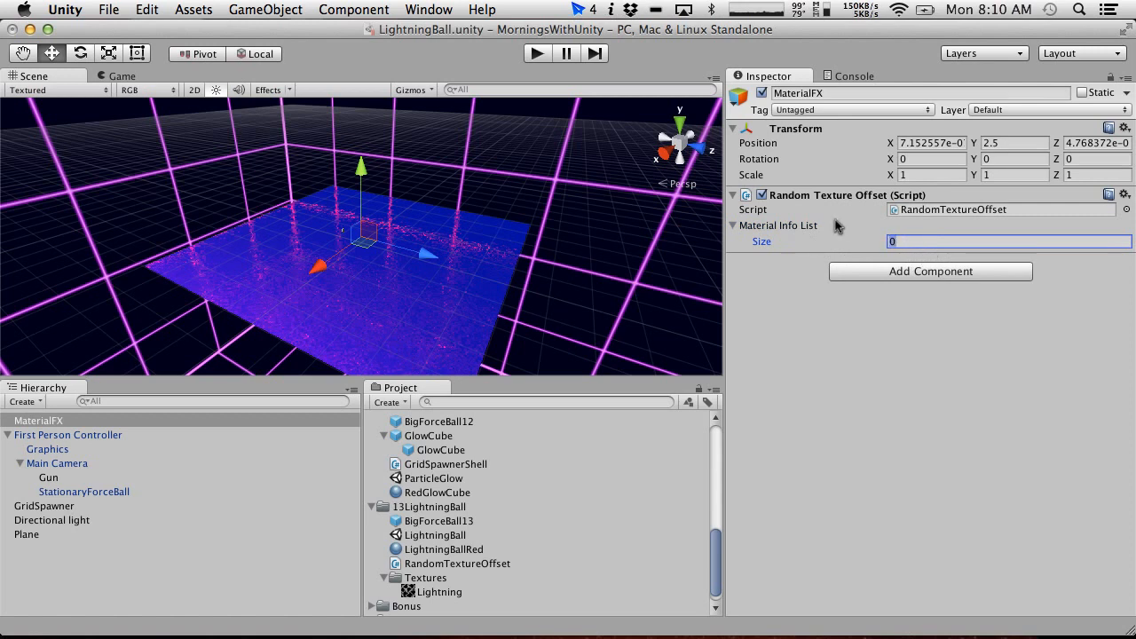
pyautogui.write('1')
pyautogui.press('Return')
pyautogui.moveTo(453, 549); pyautogui.dragTo(747, 258)
pyautogui.click(747, 258)
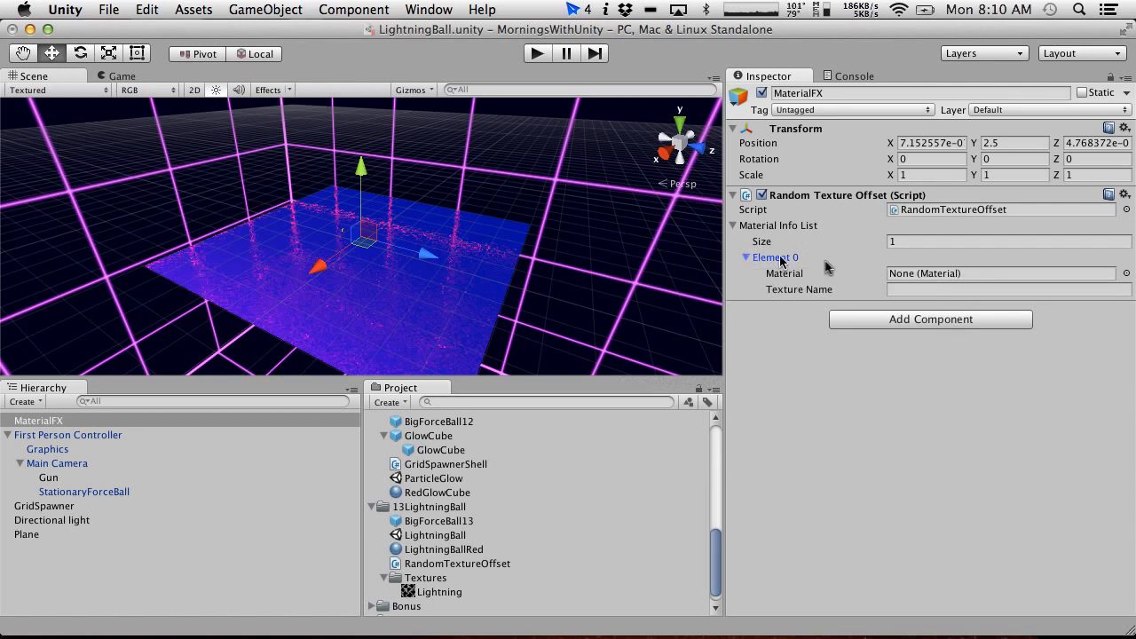
pyautogui.moveTo(441, 550); pyautogui.dragTo(936, 273)
# Try "_Tint" as Element 0's texture name and test it in a short run of the scene.
pyautogui.click(902, 289)
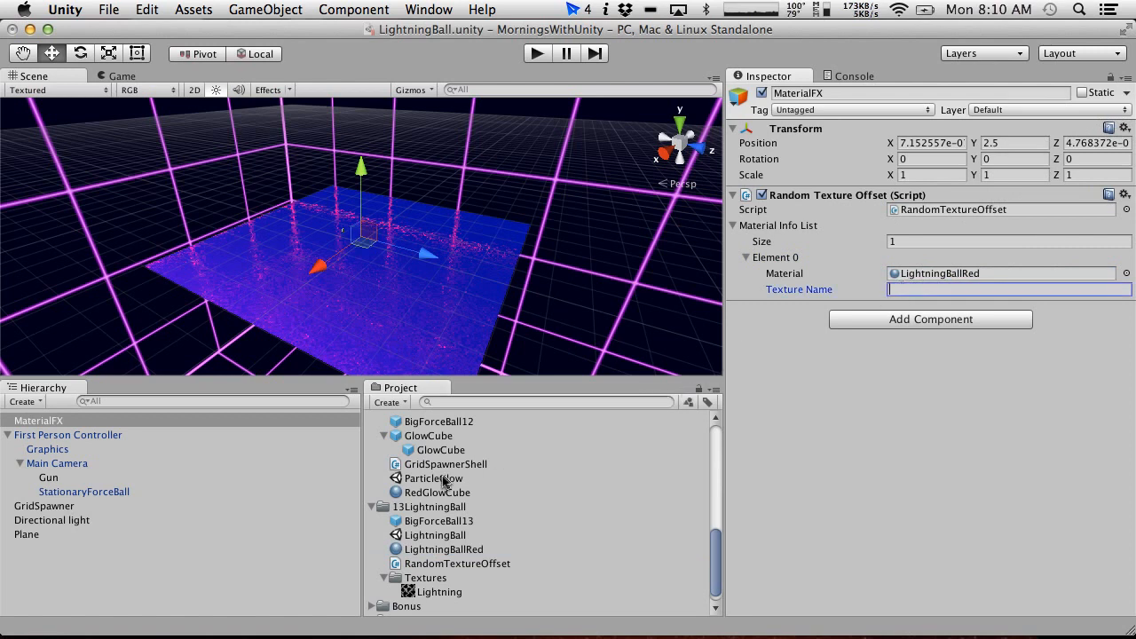
pyautogui.write('_Tint')
pyautogui.click(535, 55)
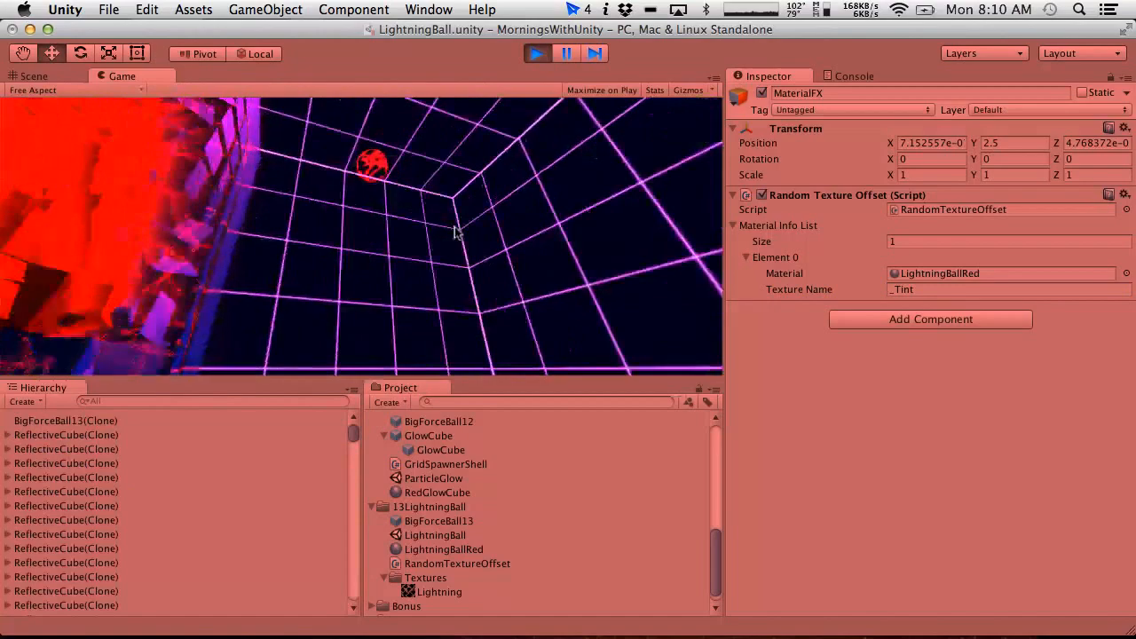
pyautogui.click(536, 54)
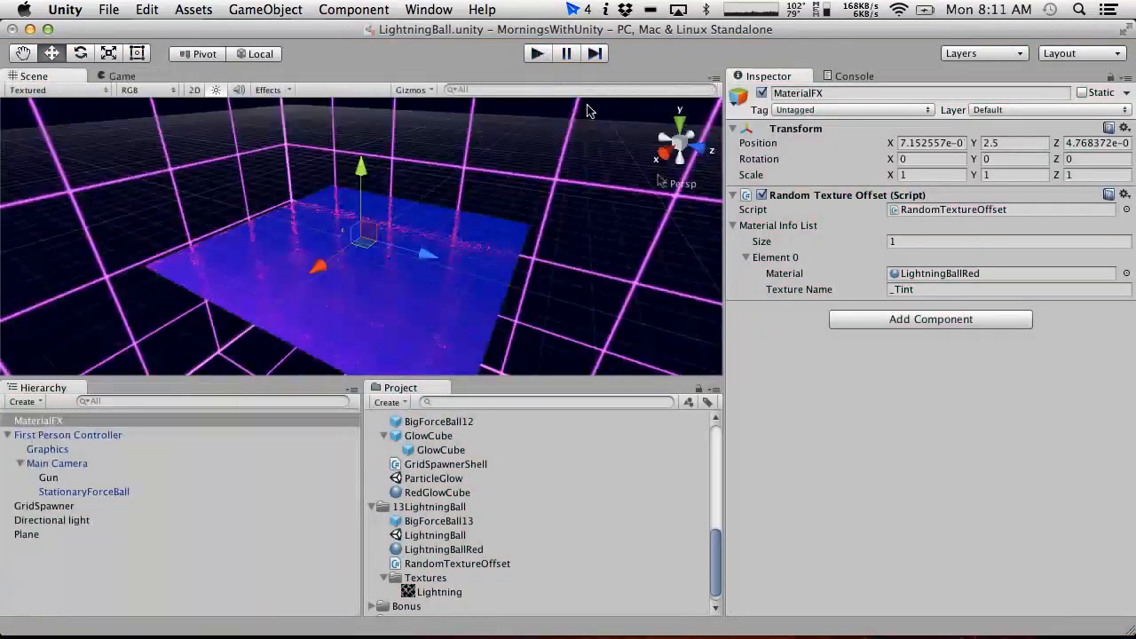
# Check the built-in shader texture names on the SetTextureOffset documentation page in Chrome, and return to Unity.
pyautogui.press('super+Tab')
pyautogui.press('super+Tab')
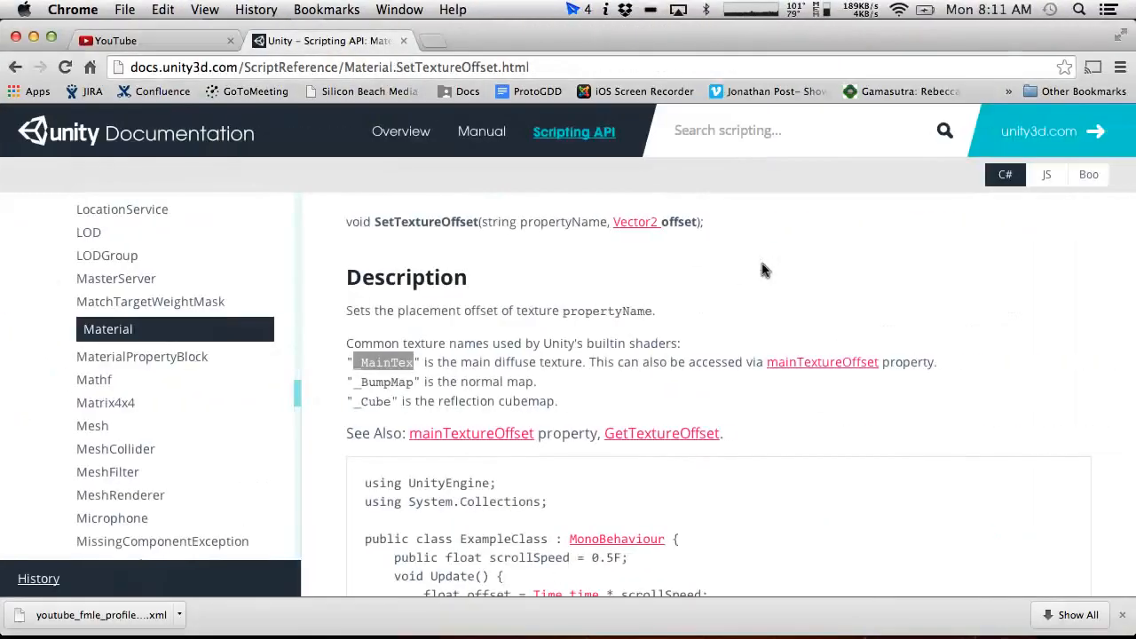
pyautogui.scroll(-2, 765, 270)
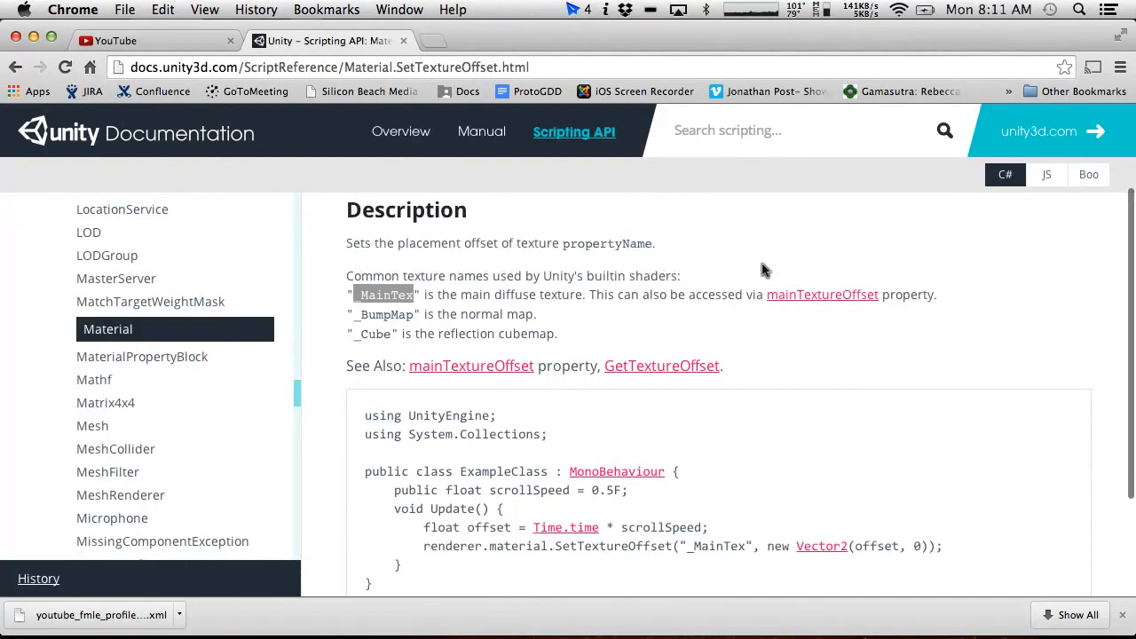
pyautogui.press('super+Tab')
pyautogui.press('super+Tab')
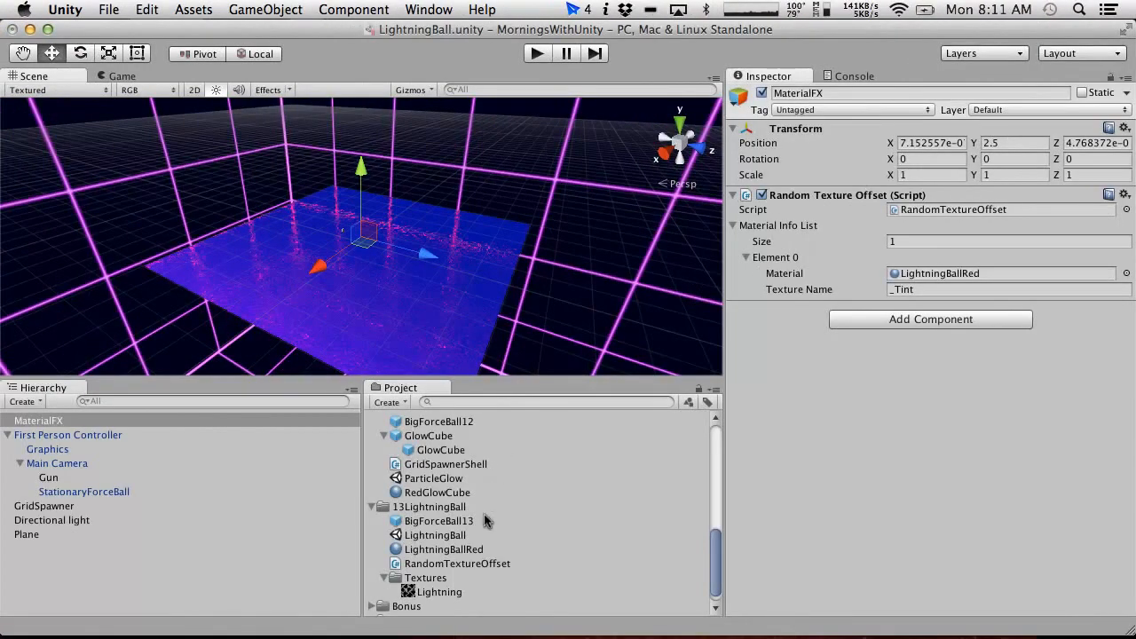
# Check the LightningBallRed material, set MaterialFX's Element 0 texture name to "_TintColor" and test-run the scene.
pyautogui.scroll(10, 485, 521)
pyautogui.scroll(-11, 486, 521)
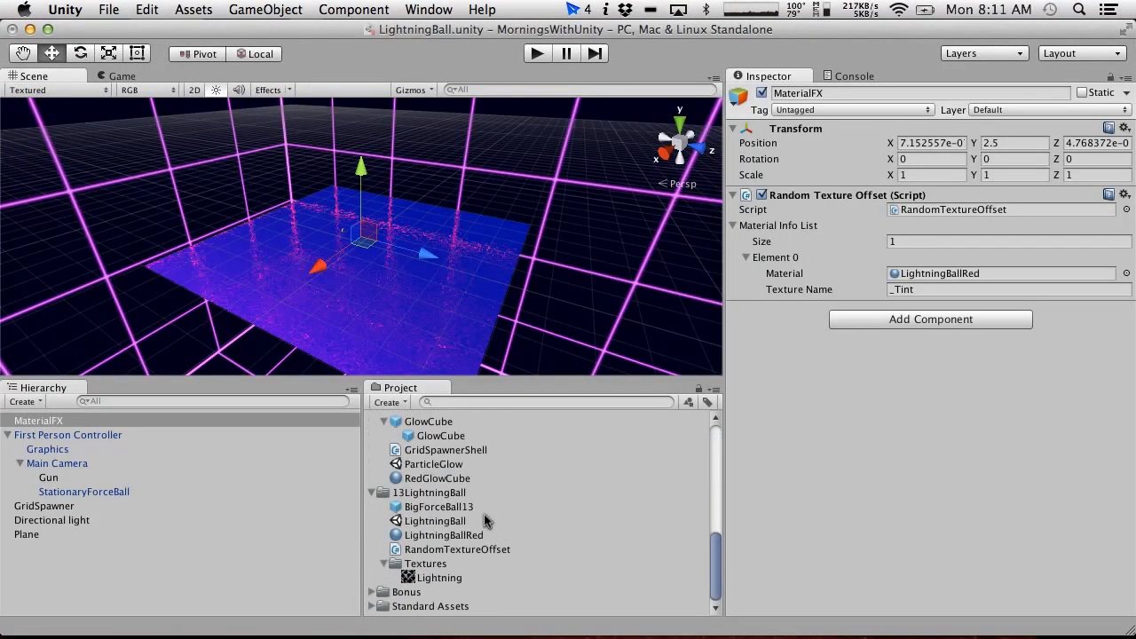
pyautogui.click(444, 535)
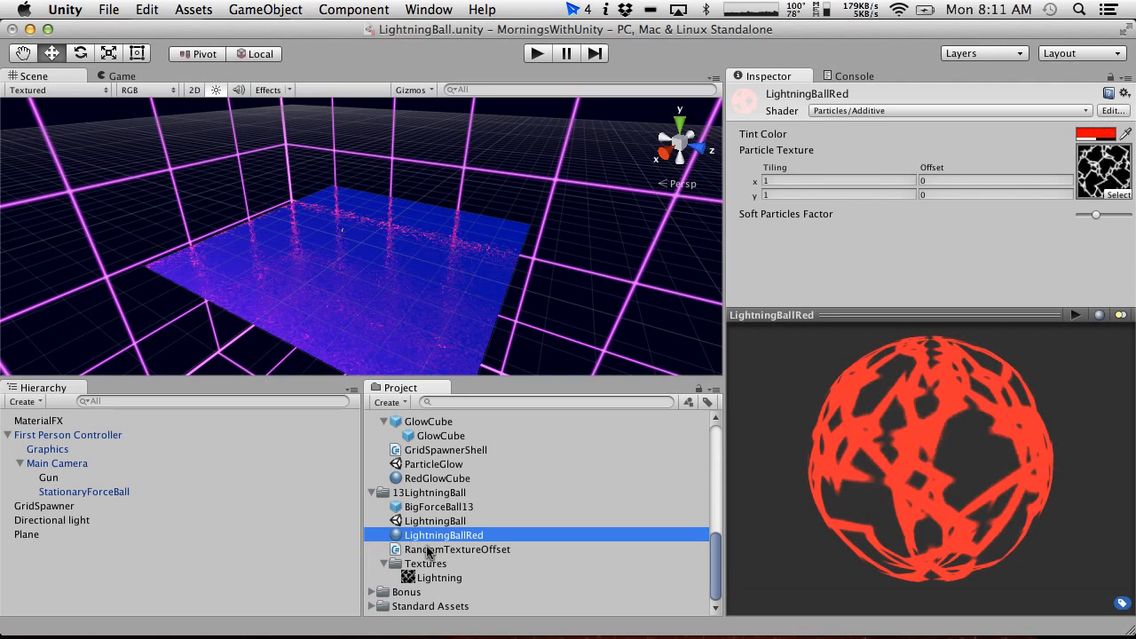
pyautogui.click(40, 423)
pyautogui.click(963, 289)
pyautogui.click(968, 291)
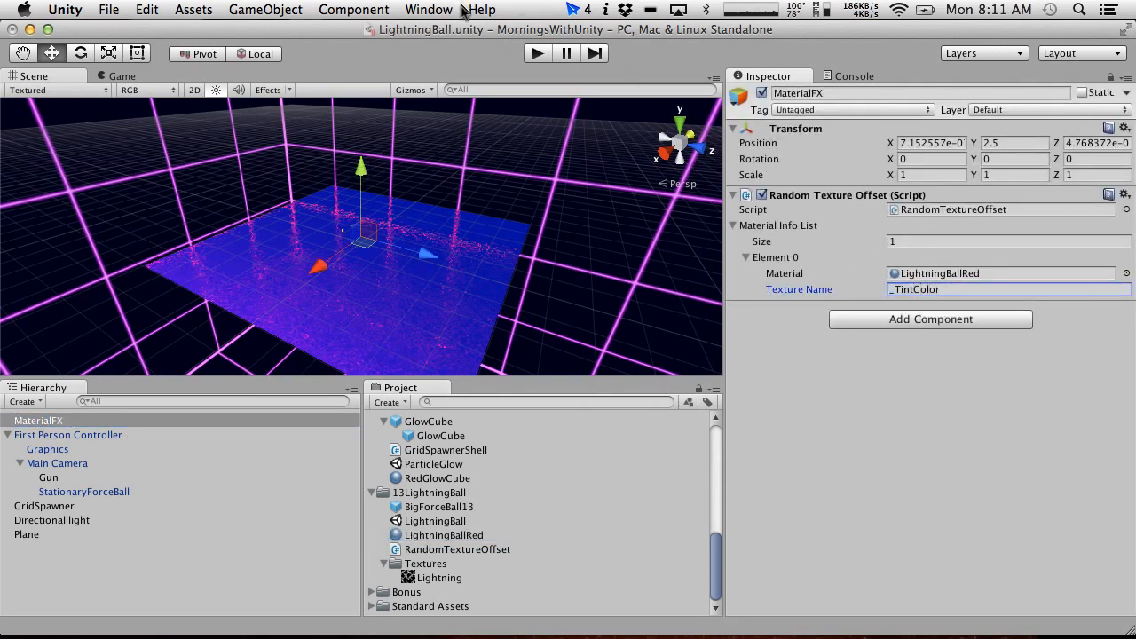
pyautogui.click(534, 53)
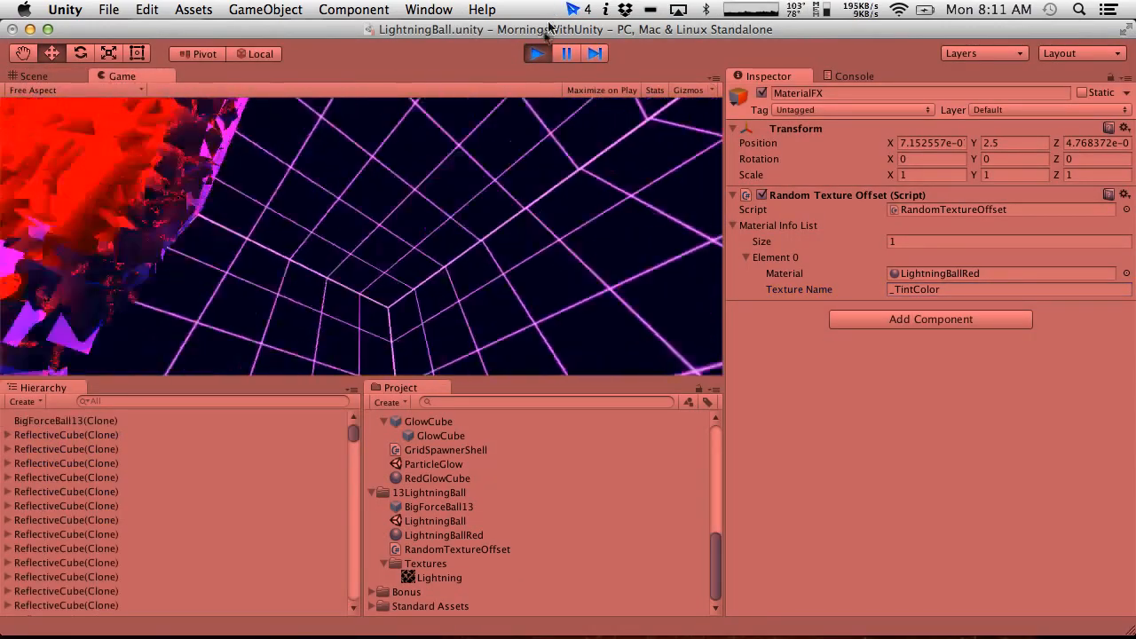
pyautogui.click(536, 53)
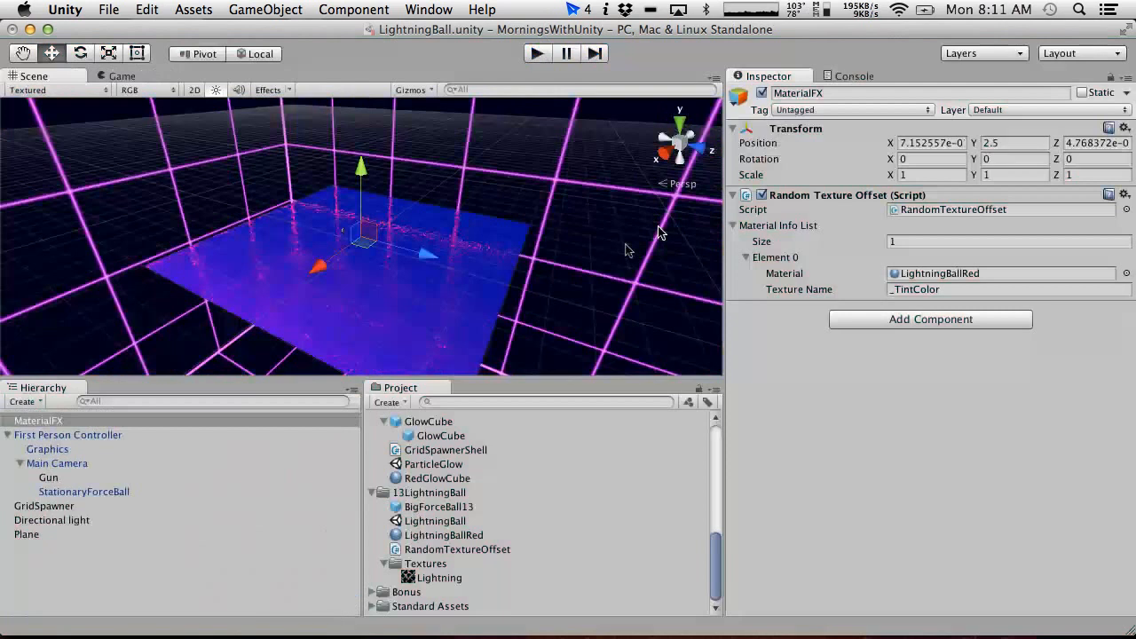
# Review the settings of LightningBallRed, the RandomTextureOffset script, GridSpawner, Plane and MaterialFX.
pyautogui.click(439, 535)
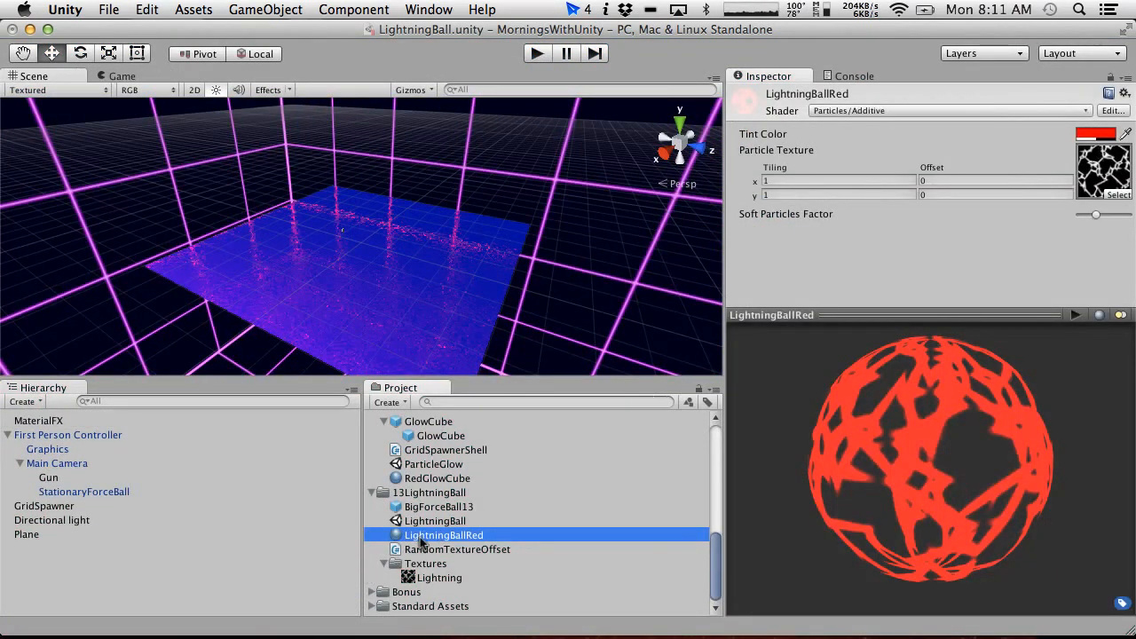
pyautogui.click(426, 549)
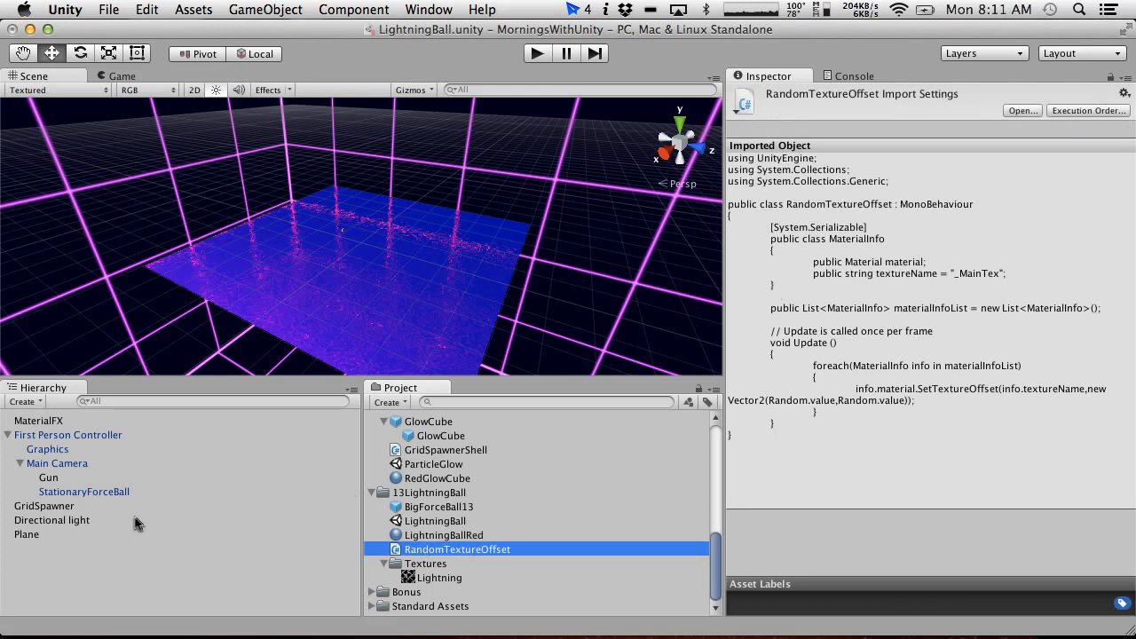
pyautogui.click(45, 505)
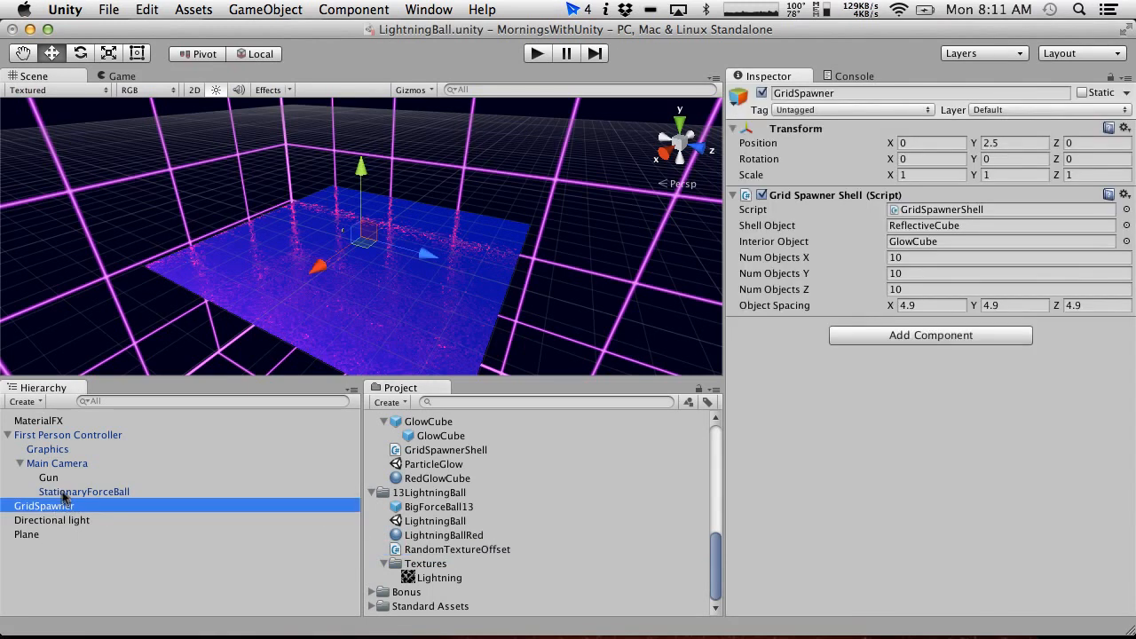
pyautogui.click(27, 534)
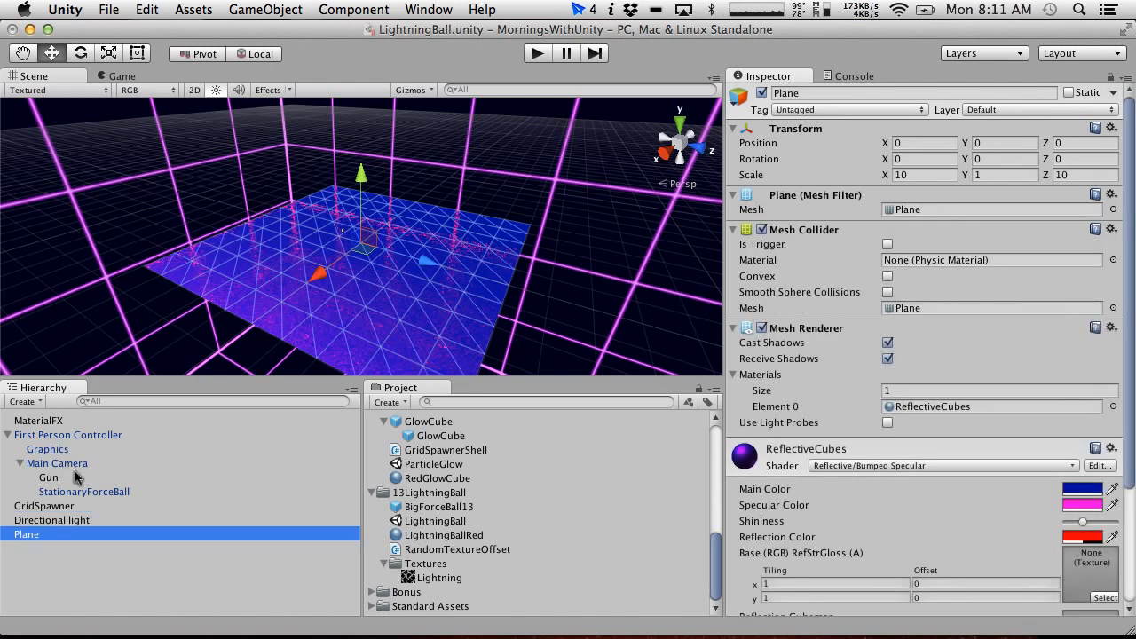
pyautogui.click(56, 422)
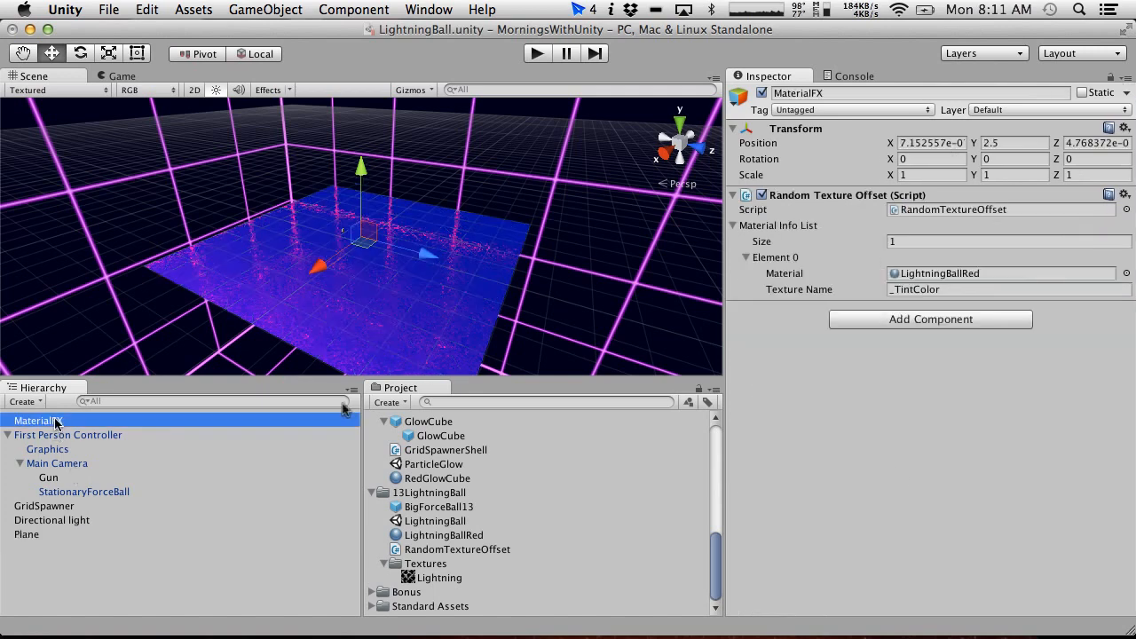
# Set the texture name of MaterialFX's Element 0 to "_MainTex" and test-run the scene.
pyautogui.click(950, 291)
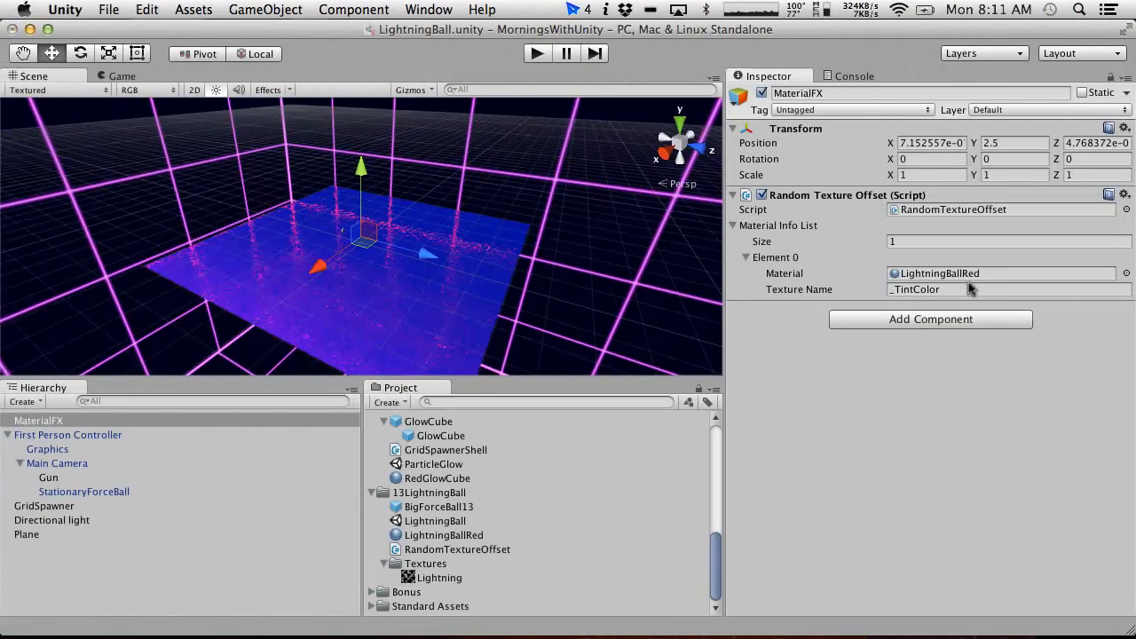
pyautogui.click(970, 289)
pyautogui.write('_MainTex')
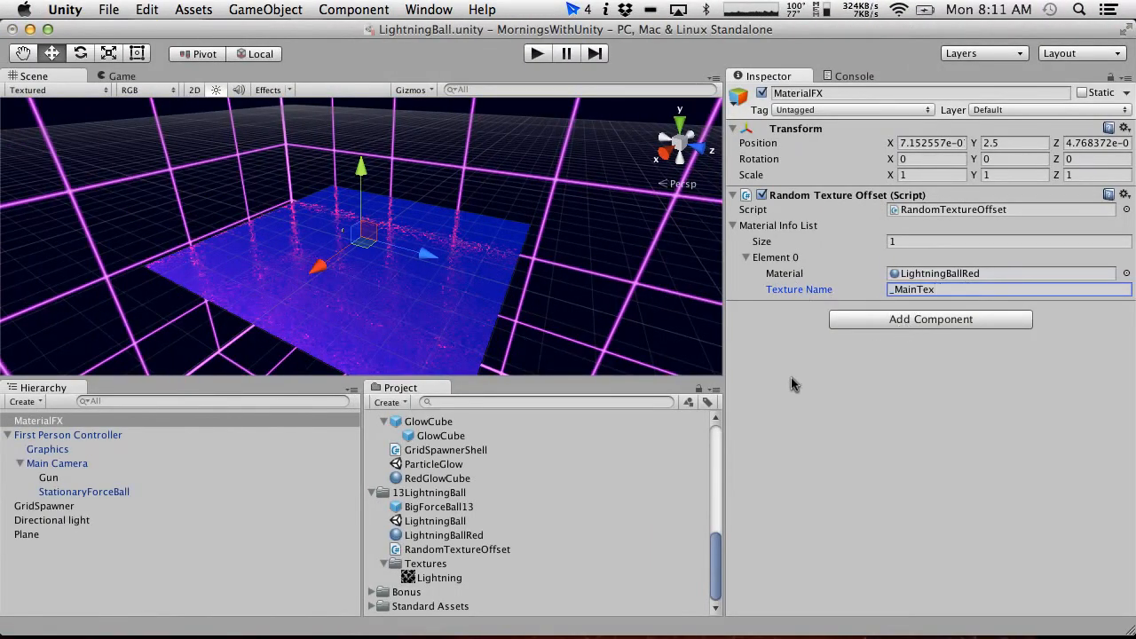
pyautogui.click(538, 54)
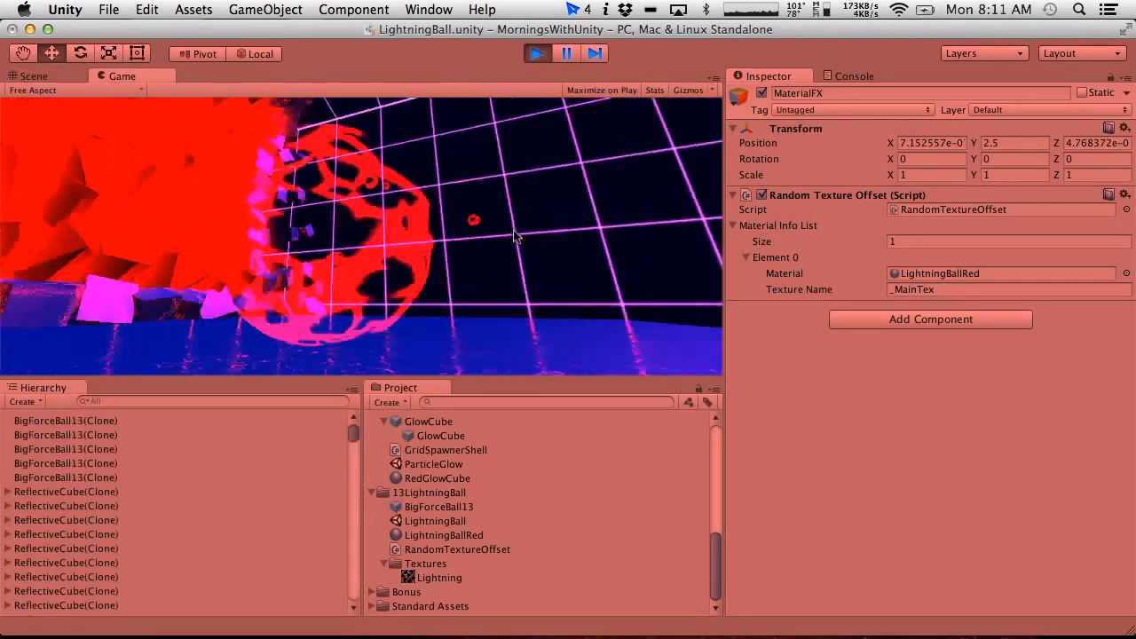
pyautogui.click(535, 55)
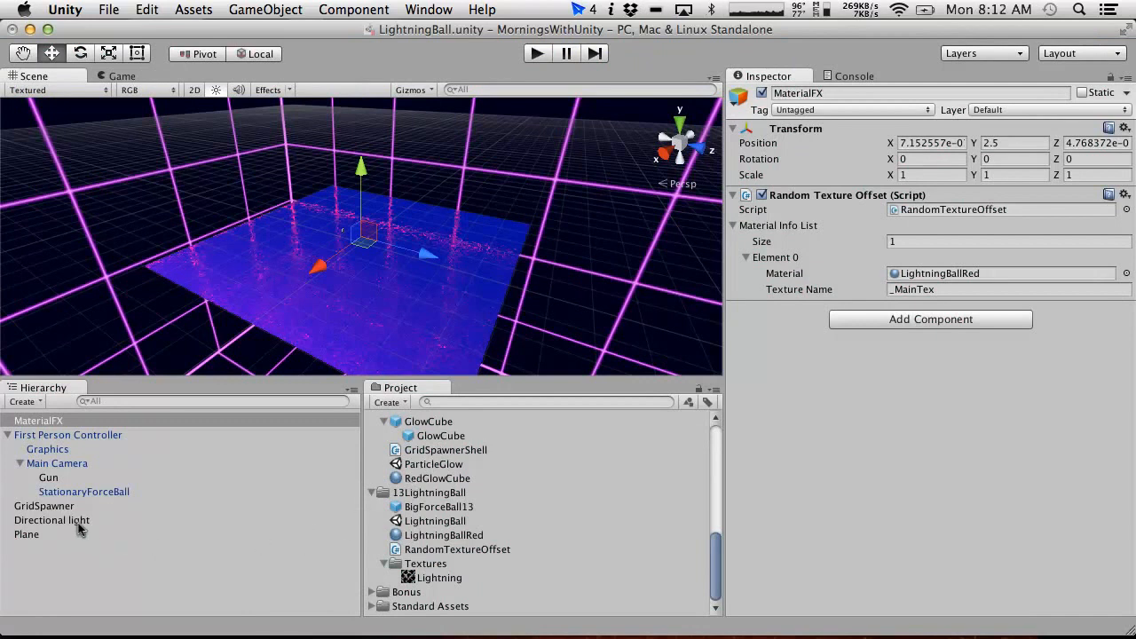
# Place the BigForceBall13 prefab in the scene, duplicate it twice and parent both copies to the original ball.
pyautogui.scroll(2, 460, 510)
pyautogui.moveTo(430, 550); pyautogui.dragTo(104, 588)
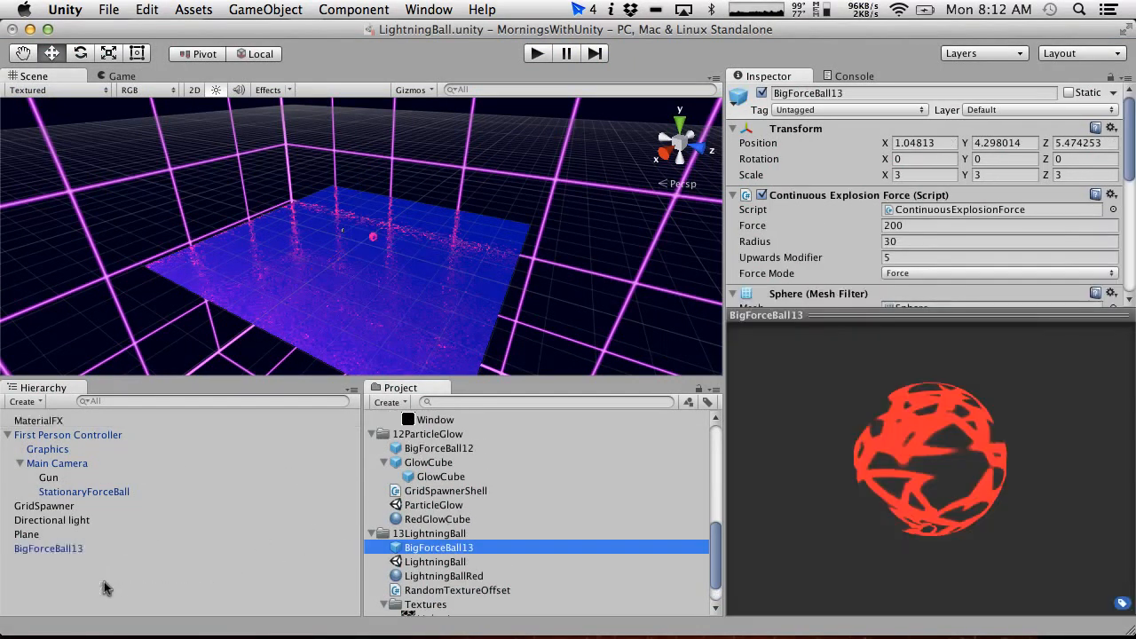
pyautogui.click(57, 550)
pyautogui.press('super+d')
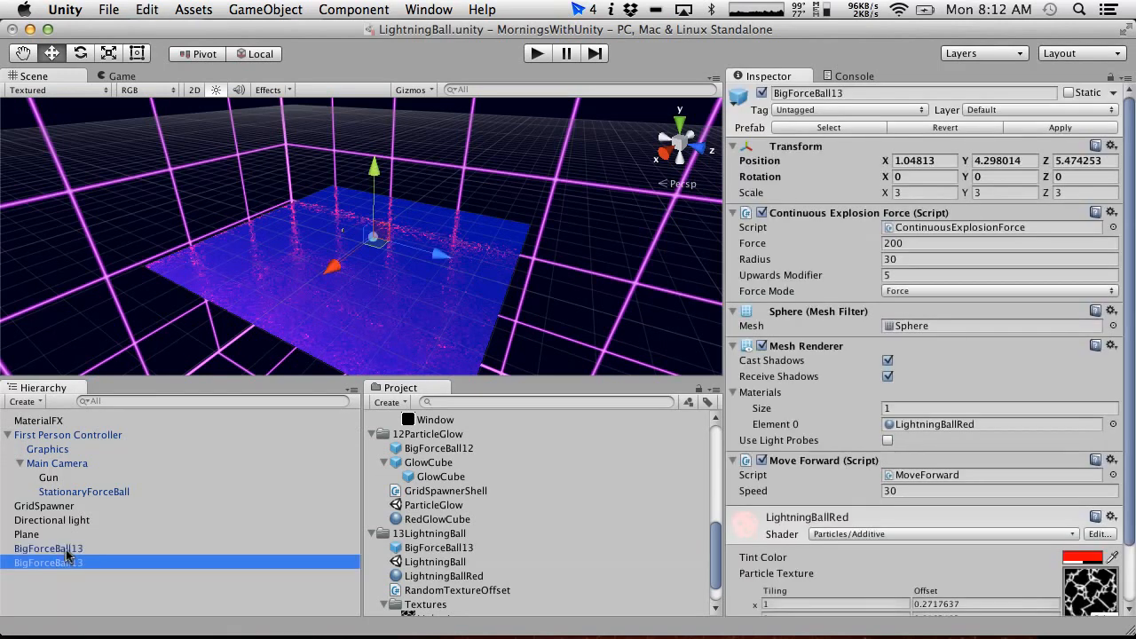
pyautogui.press('super+d')
pyautogui.moveTo(61, 566); pyautogui.dragTo(60, 550)
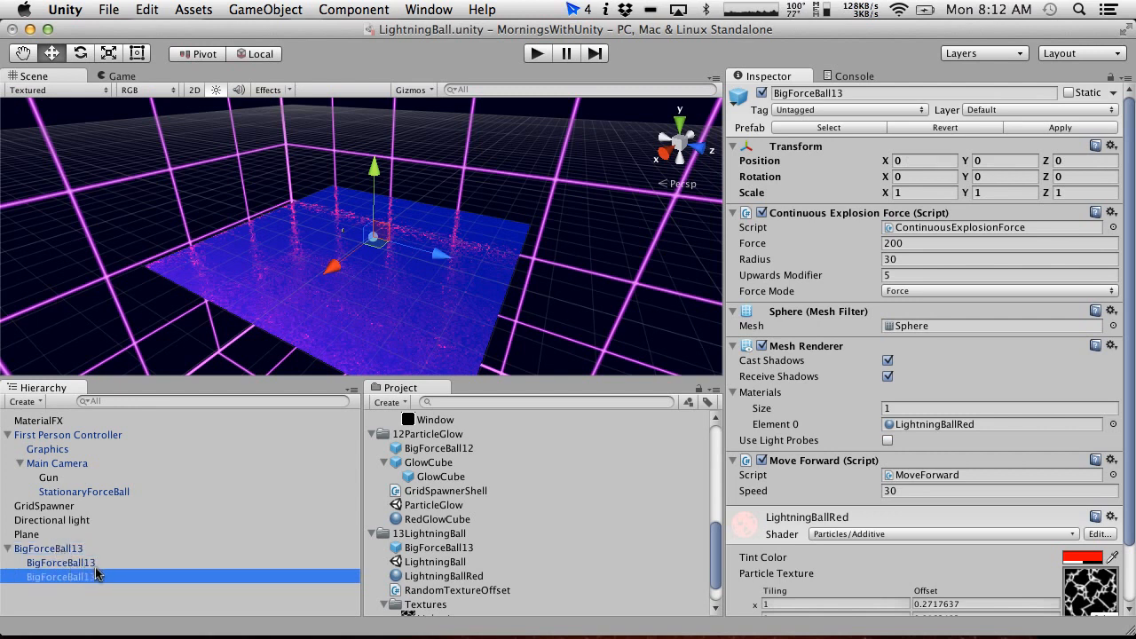
# Remove the Continuous Explosion Force and Move Forward components from the two child BigForceBall13 objects.
pyautogui.click(97, 567)
pyautogui.keyDown('shift'); pyautogui.click(46, 575); pyautogui.keyUp('shift')
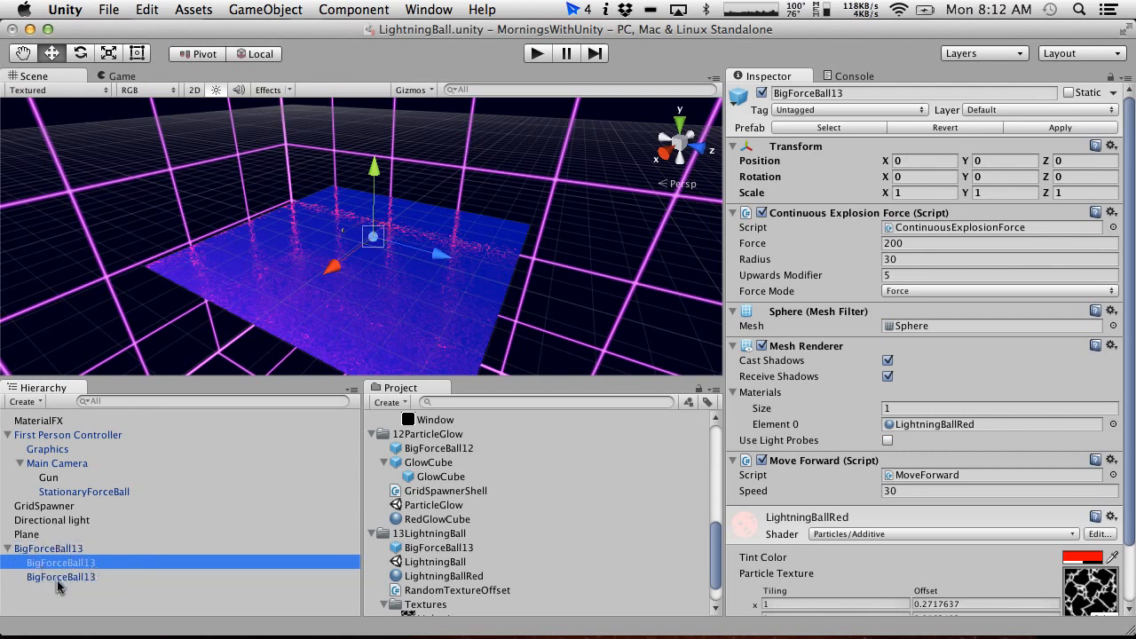
pyautogui.click(1111, 213)
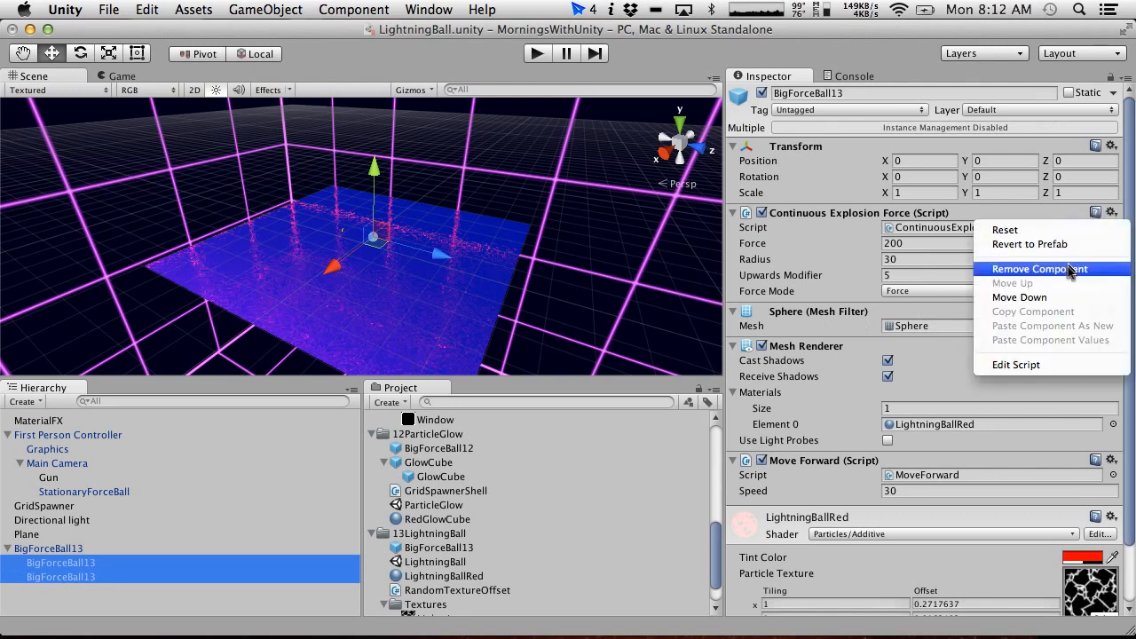
pyautogui.click(1039, 269)
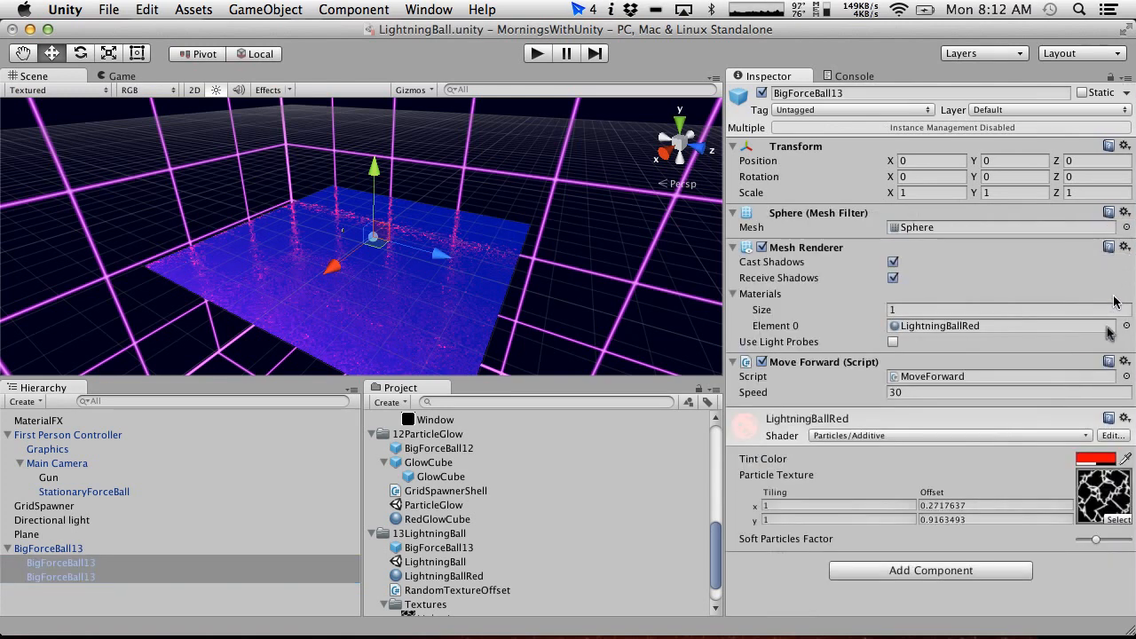
pyautogui.click(1123, 362)
pyautogui.click(1039, 418)
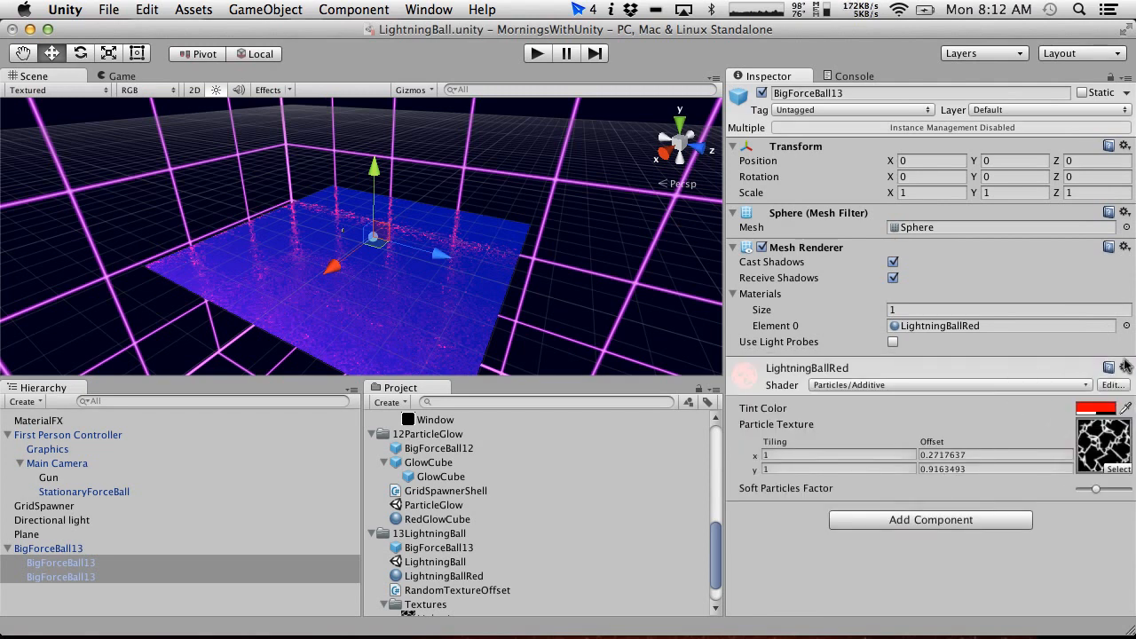
# Duplicate the LightningBallRed material twice and rename the second copy LightningBallGreen.
pyautogui.click(435, 590)
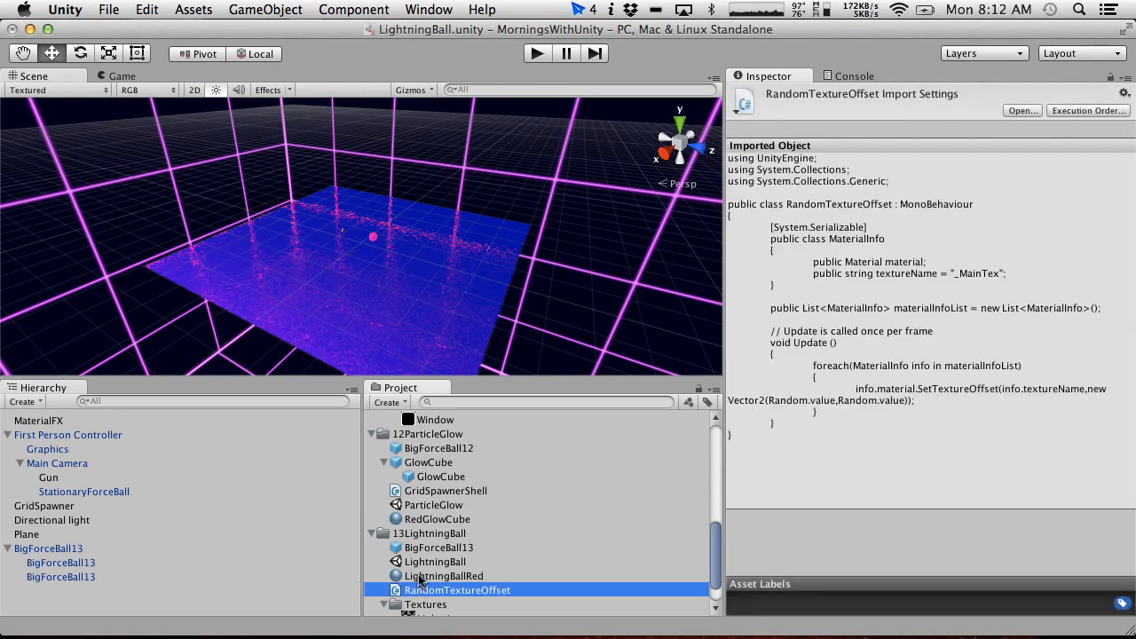
pyautogui.click(435, 576)
pyautogui.press('super+d')
pyautogui.press('super+d')
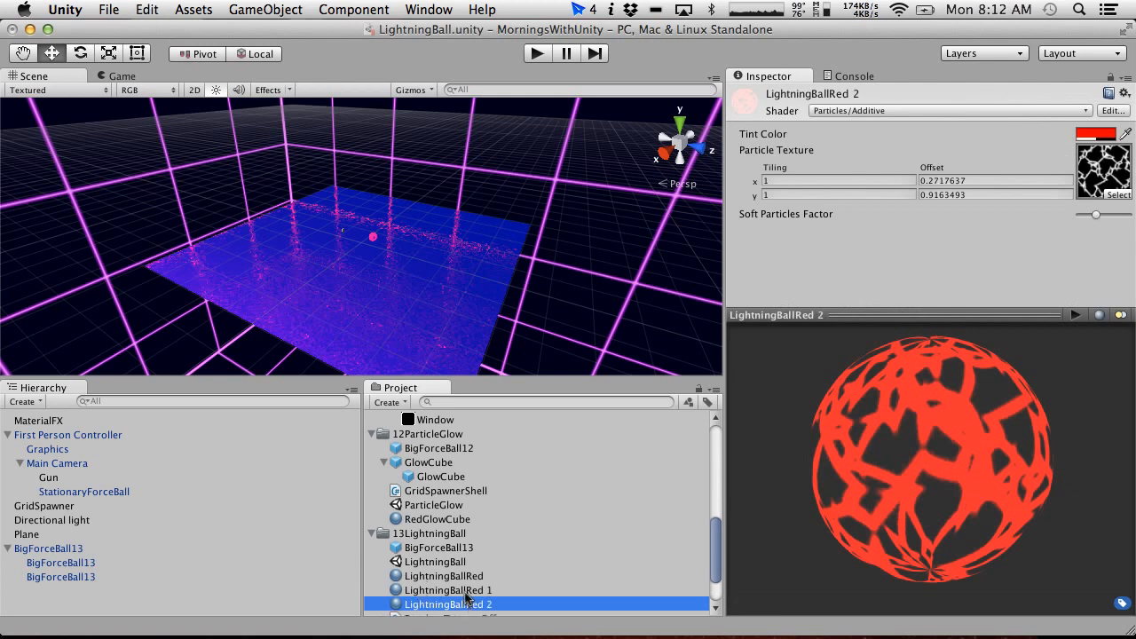
pyautogui.press('Return')
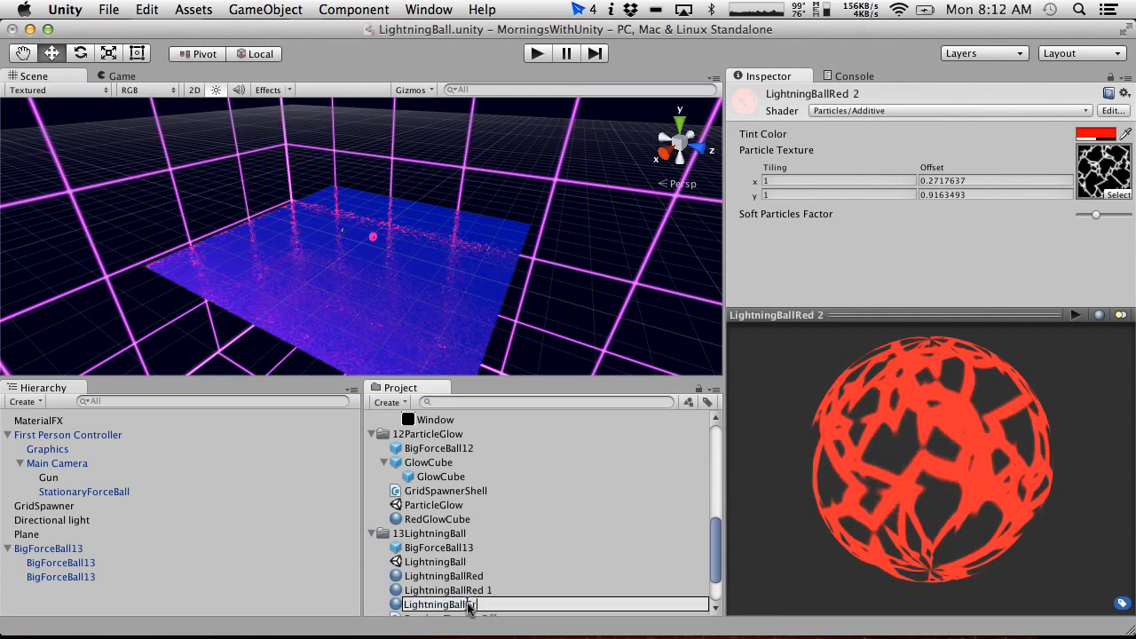
pyautogui.press('Return')
# Rename the remaining copy of the LightningBallRed material to LightningBallBlue.
pyautogui.click(483, 601)
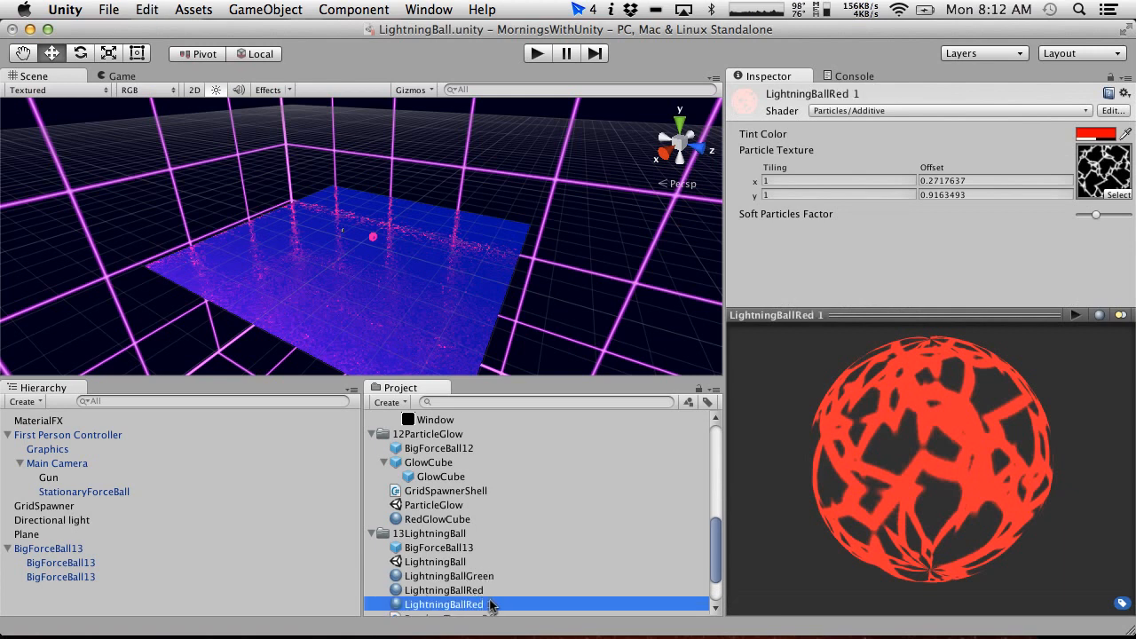
pyautogui.press('Return')
pyautogui.click(499, 604)
pyautogui.press('BackSpace')
pyautogui.write('BallBl')
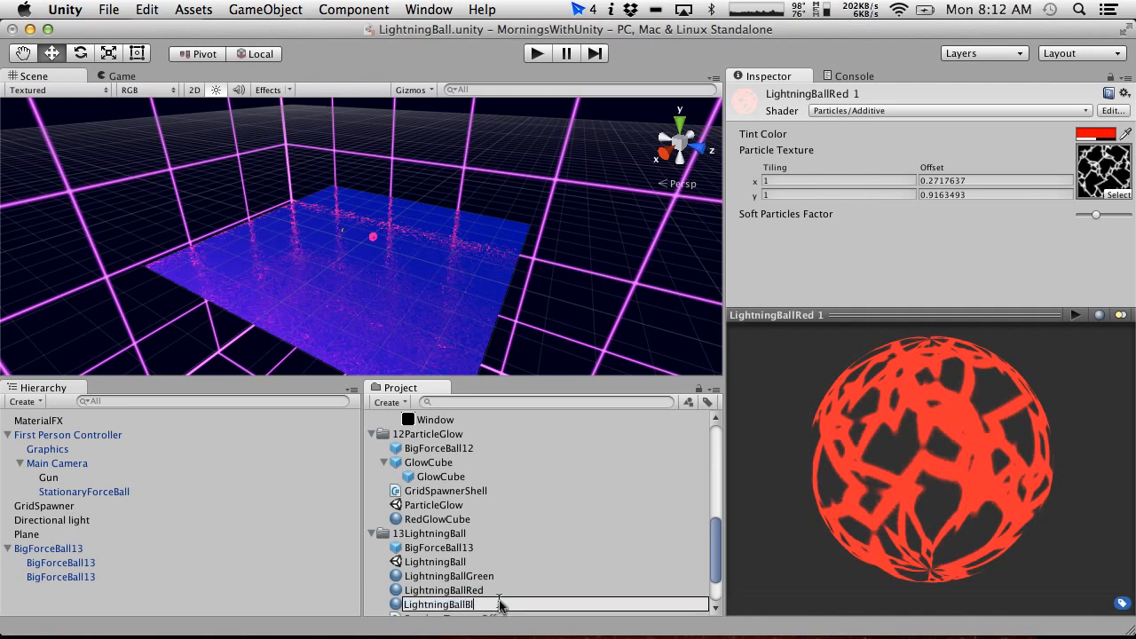
pyautogui.write('ue')
pyautogui.press('Return')
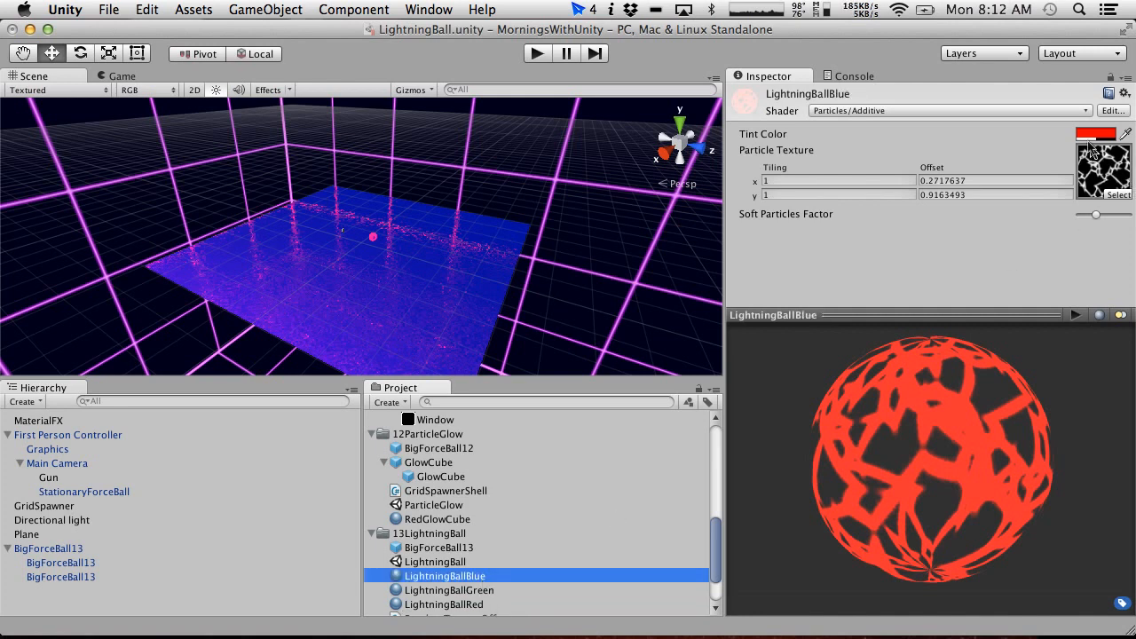
# Set LightningBallBlue's tint color to pure blue, with R 0, G 0 and B 255.
pyautogui.click(1089, 131)
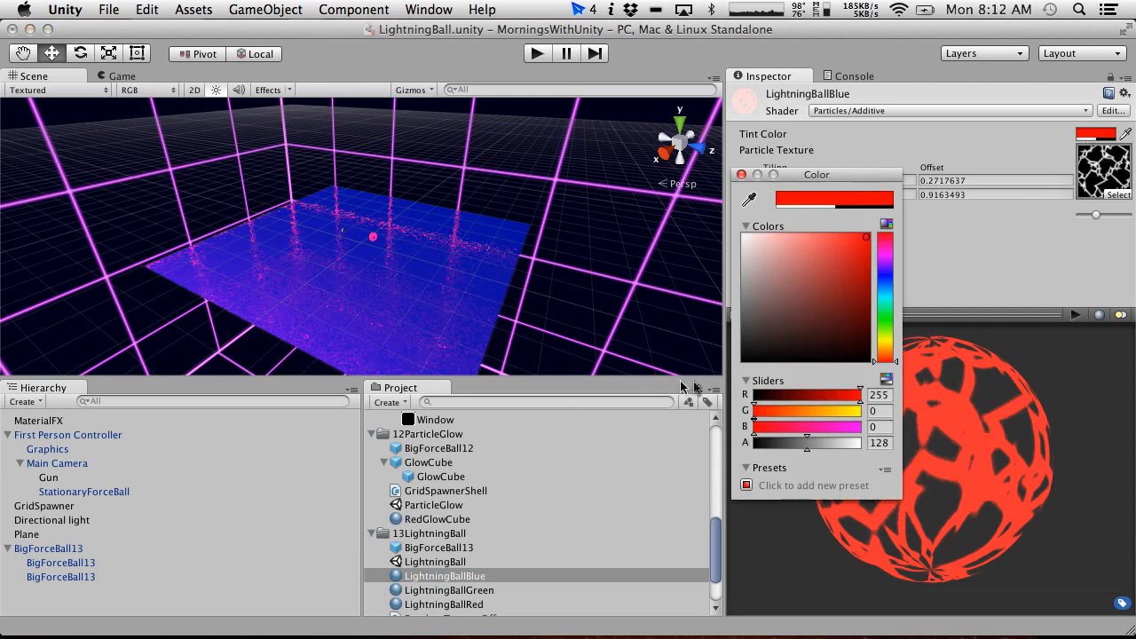
pyautogui.moveTo(769, 396); pyautogui.dragTo(1053, 432)
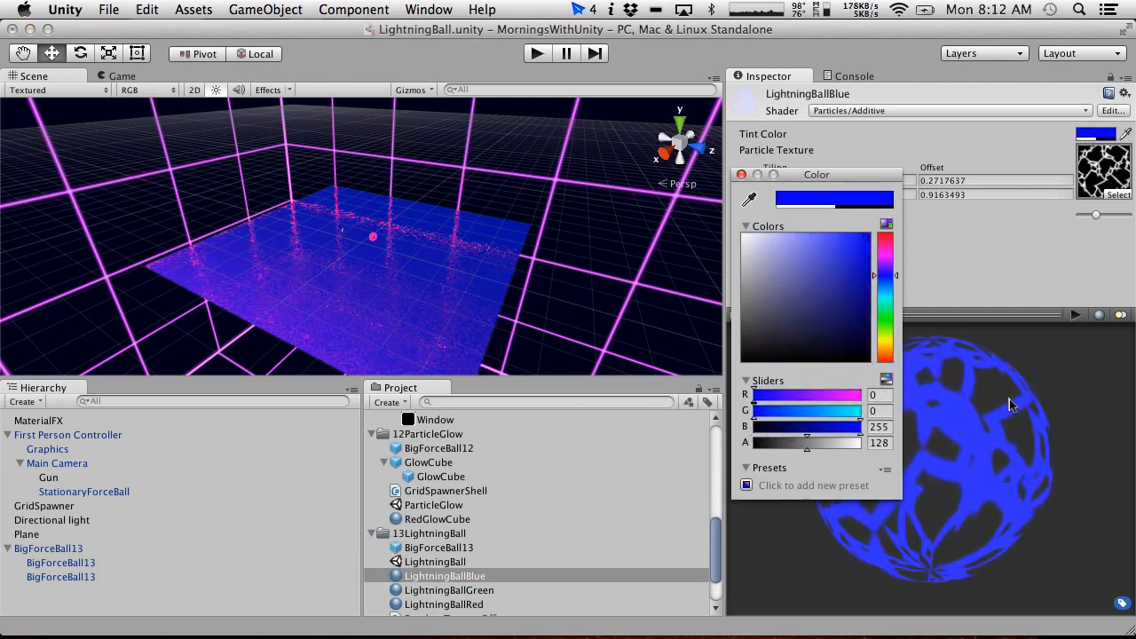
pyautogui.click(741, 175)
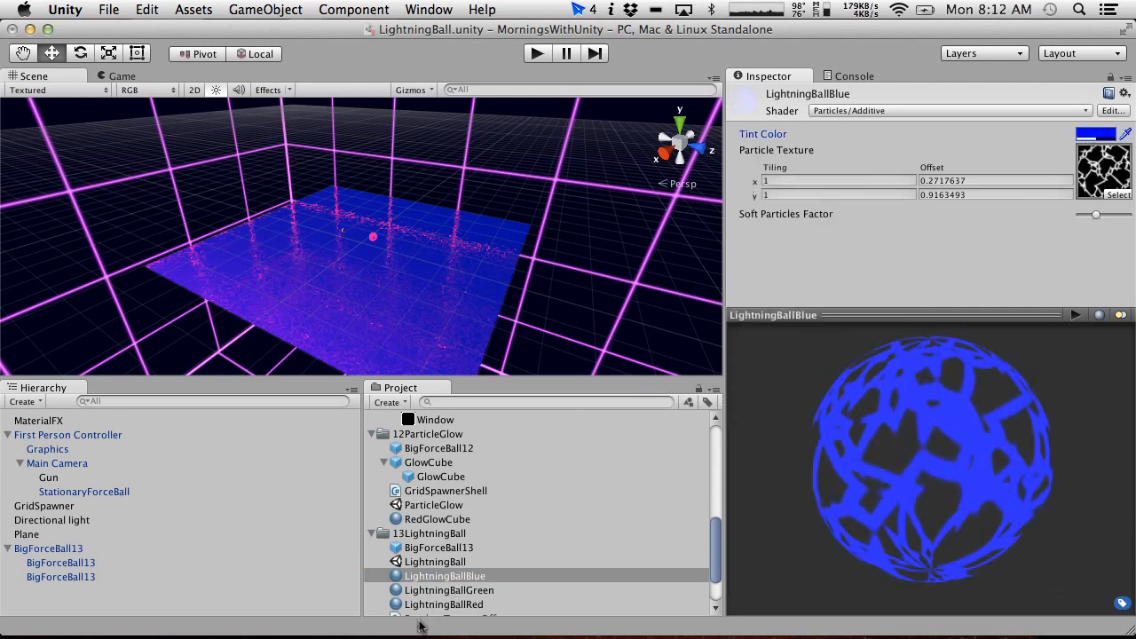
# Set LightningBallGreen's tint color to green, with R 1, G 255 and B 0.
pyautogui.click(442, 604)
pyautogui.click(449, 590)
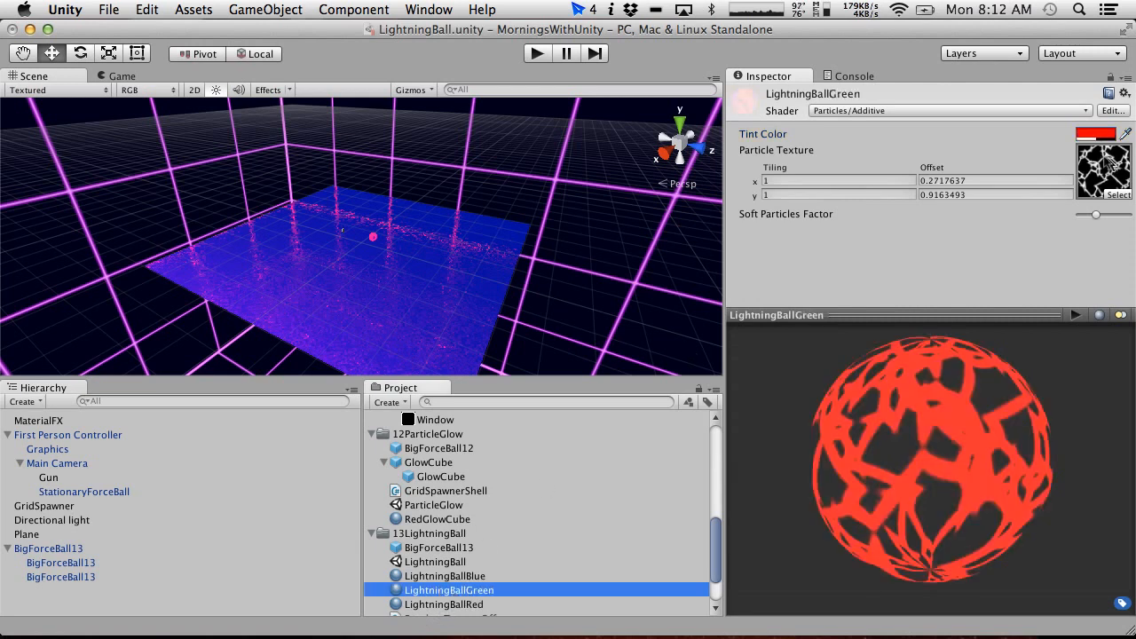
pyautogui.click(1096, 135)
pyautogui.moveTo(887, 332); pyautogui.dragTo(887, 322)
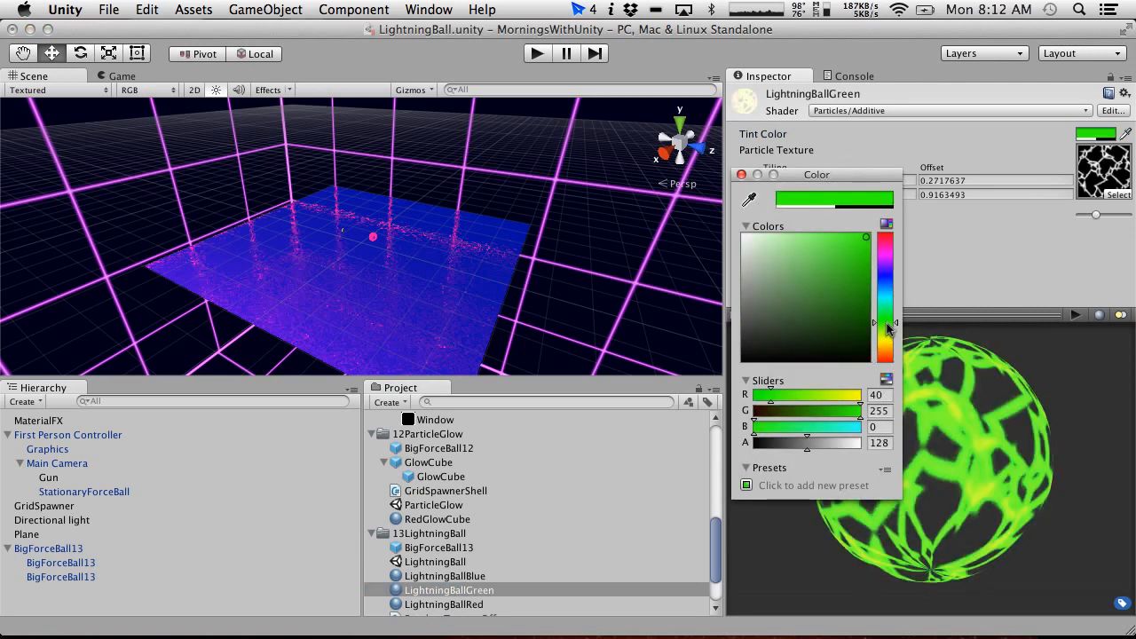
pyautogui.moveTo(771, 395); pyautogui.dragTo(753, 395)
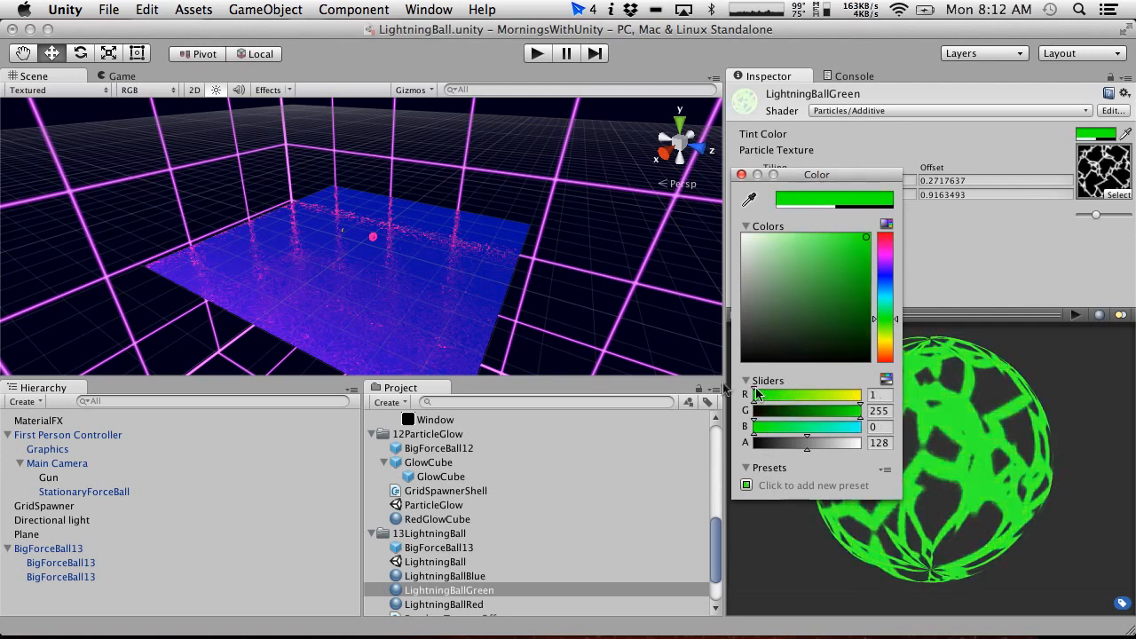
pyautogui.click(741, 175)
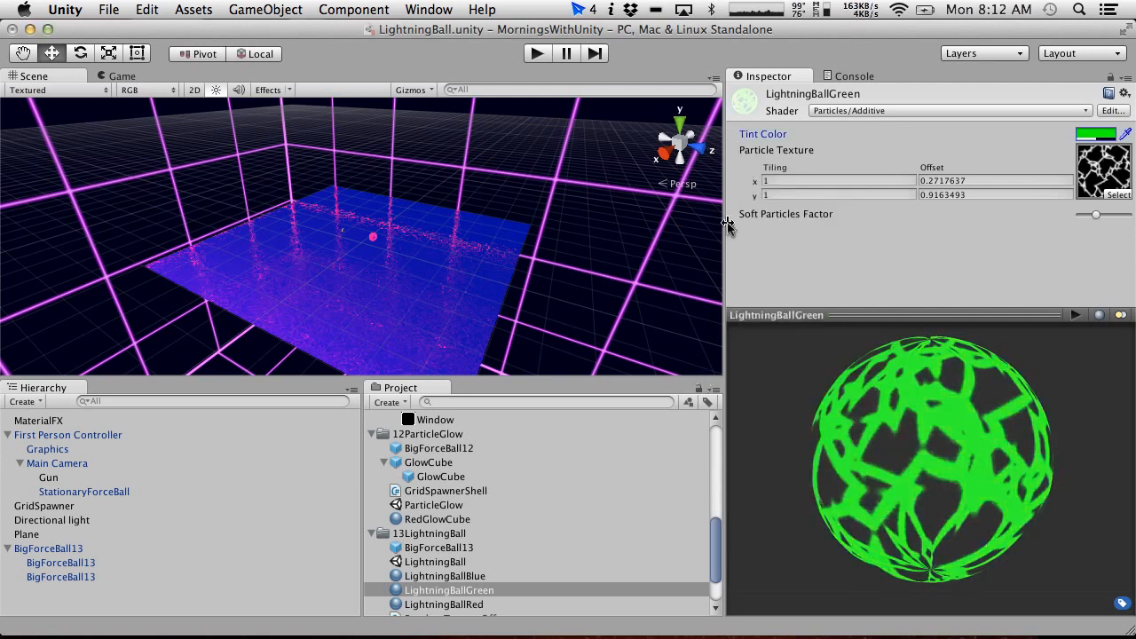
# Assign LightningBallBlue to the first child BigForceBall13 and LightningBallGreen to the second child.
pyautogui.moveTo(435, 577); pyautogui.dragTo(337, 589)
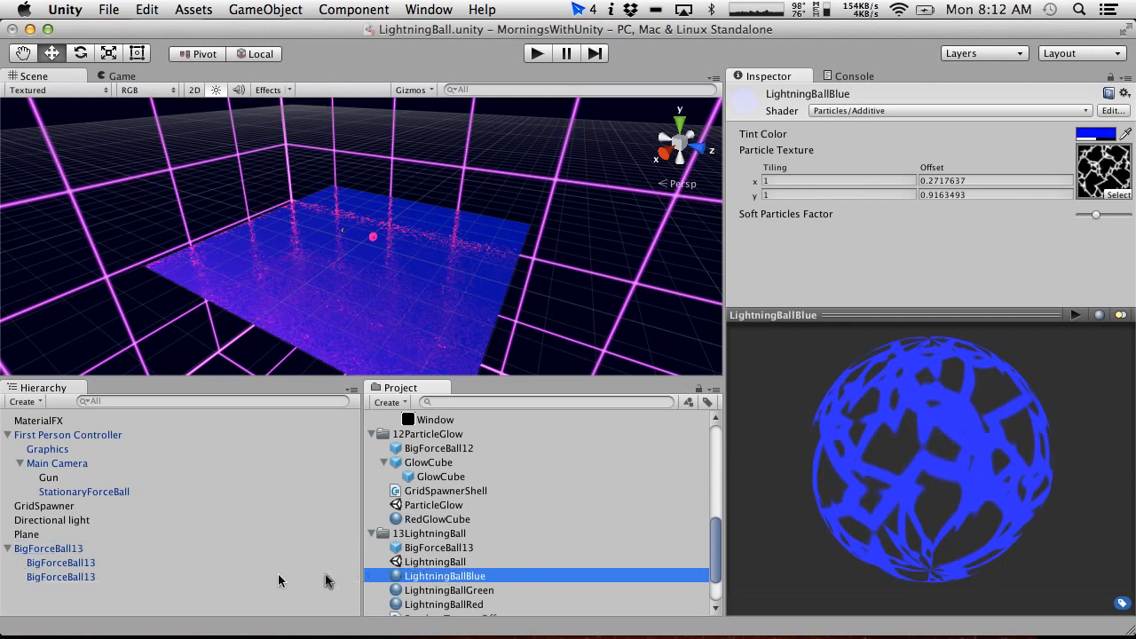
pyautogui.moveTo(447, 575); pyautogui.dragTo(41, 562)
pyautogui.moveTo(471, 591); pyautogui.dragTo(76, 579)
# Set MaterialFX's Material Info List size to 3, assign LightningBallGreen to Element 1 and LightningBallBlue to Element 2, and test-run the scene.
pyautogui.click(44, 422)
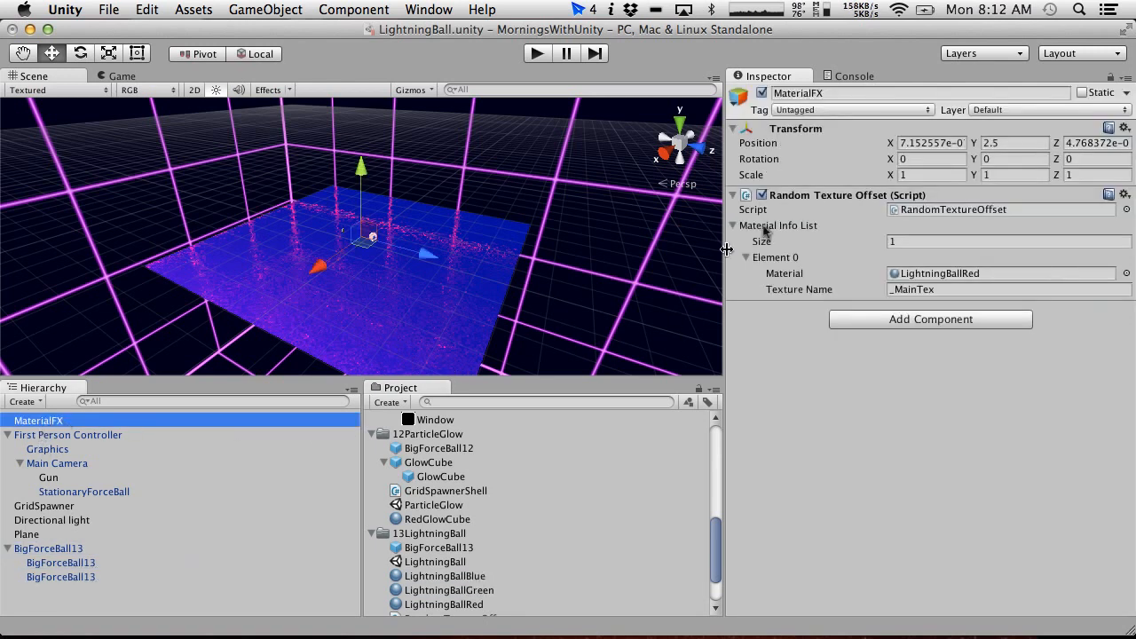
pyautogui.click(930, 239)
pyautogui.write('3')
pyautogui.press('Return')
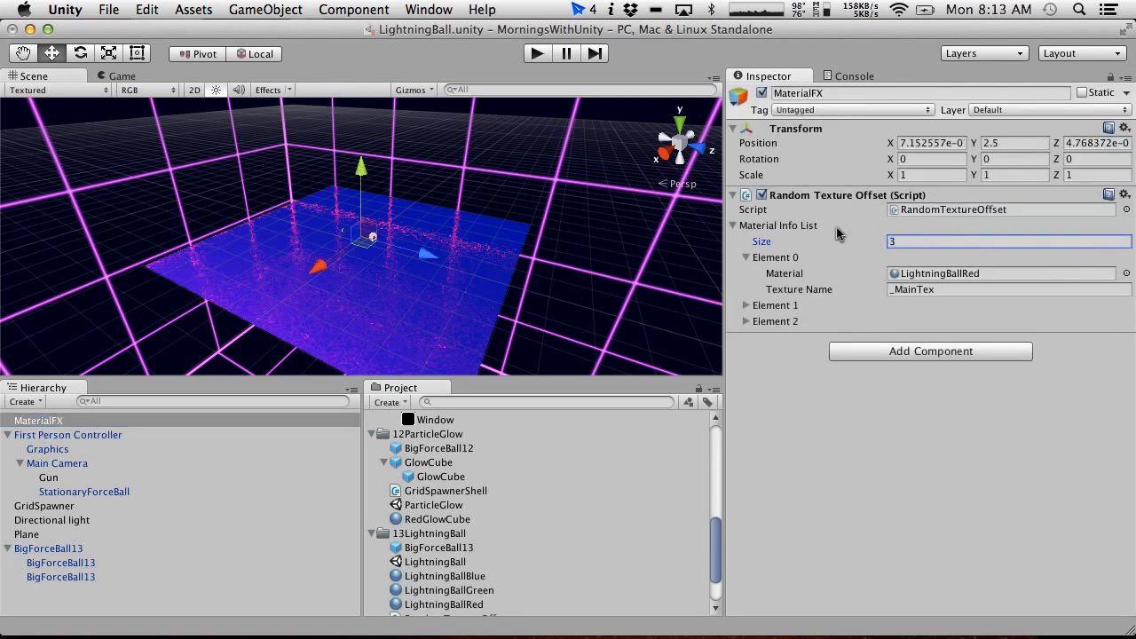
pyautogui.click(746, 306)
pyautogui.click(747, 353)
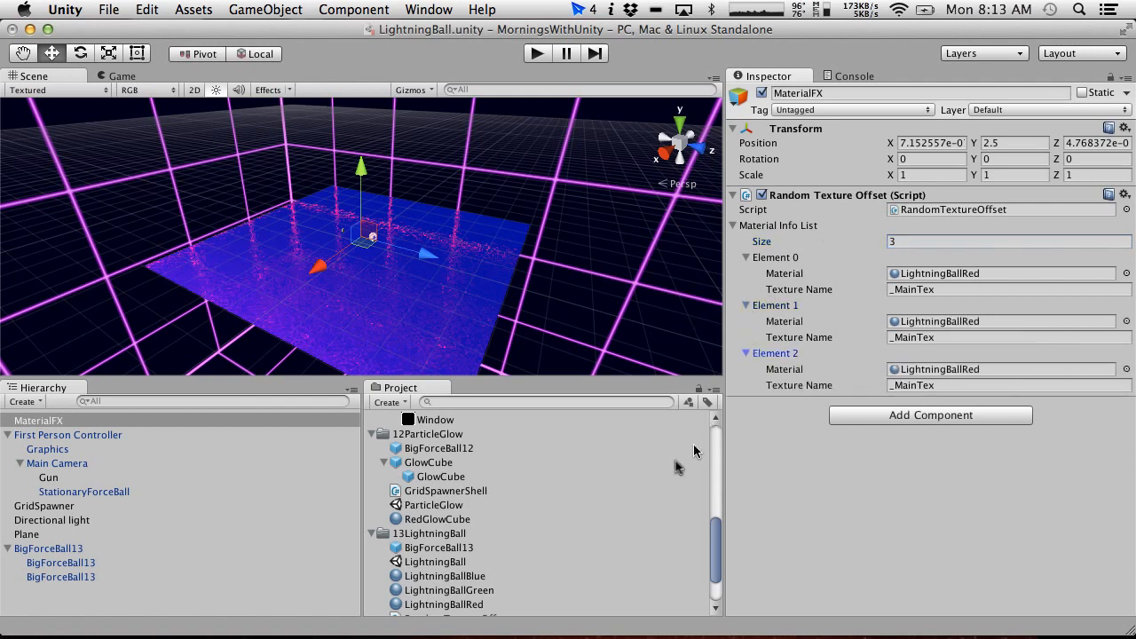
pyautogui.moveTo(448, 591); pyautogui.dragTo(914, 321)
pyautogui.click(457, 607)
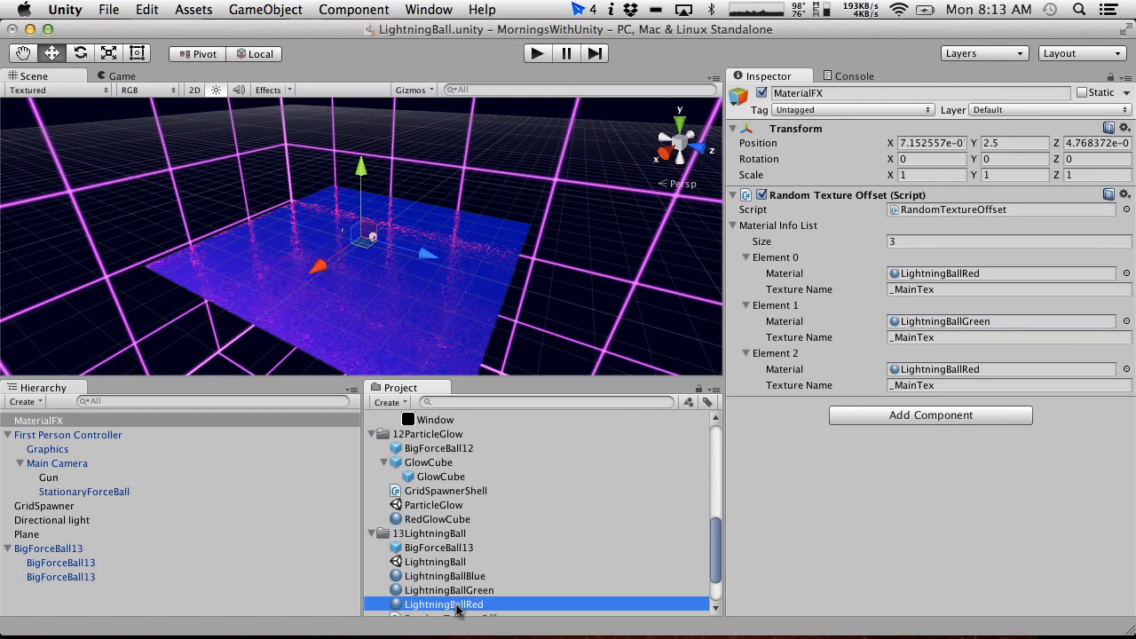
pyautogui.moveTo(461, 582); pyautogui.dragTo(1021, 370)
pyautogui.click(539, 53)
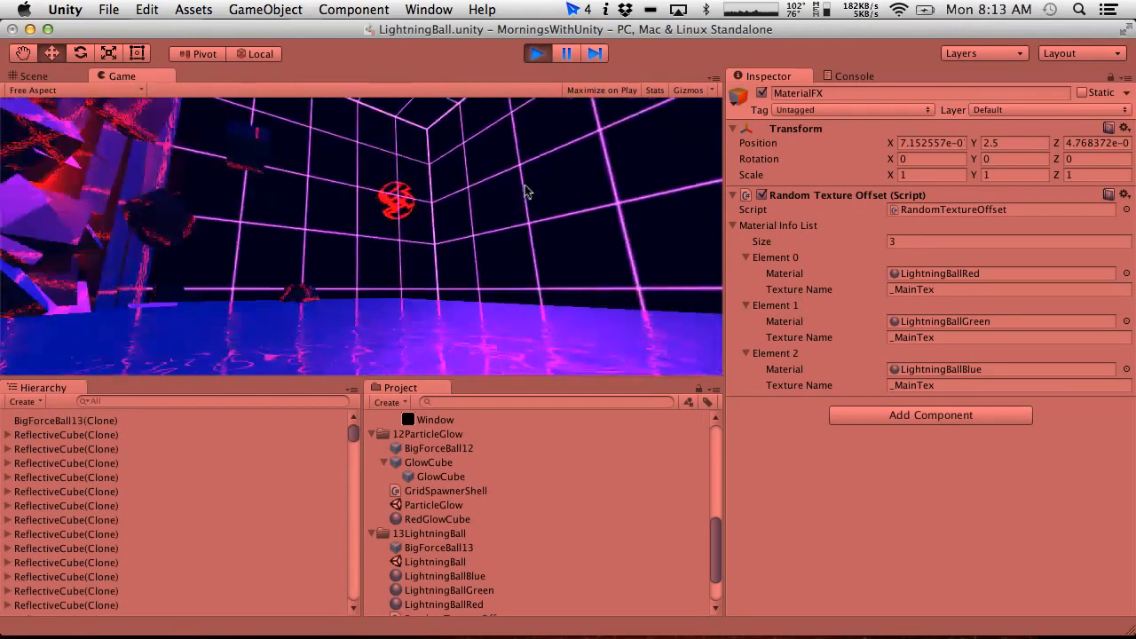
pyautogui.click(537, 53)
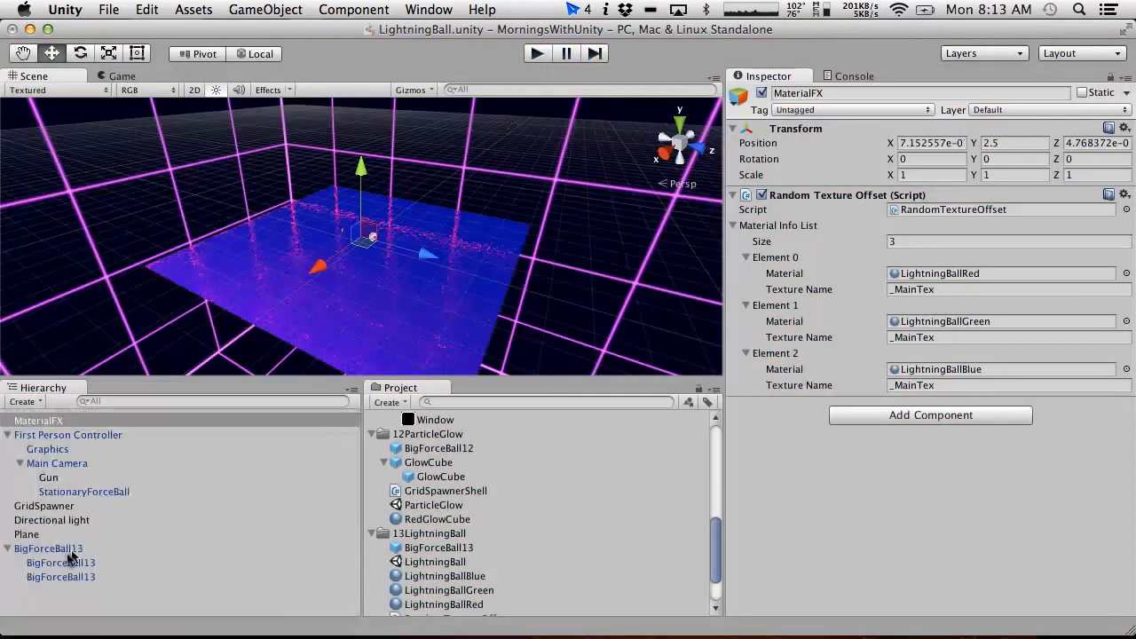
# Apply the parent BigForceBall13's changes to its prefab and delete the ball from the scene.
pyautogui.click(63, 546)
pyautogui.click(1053, 130)
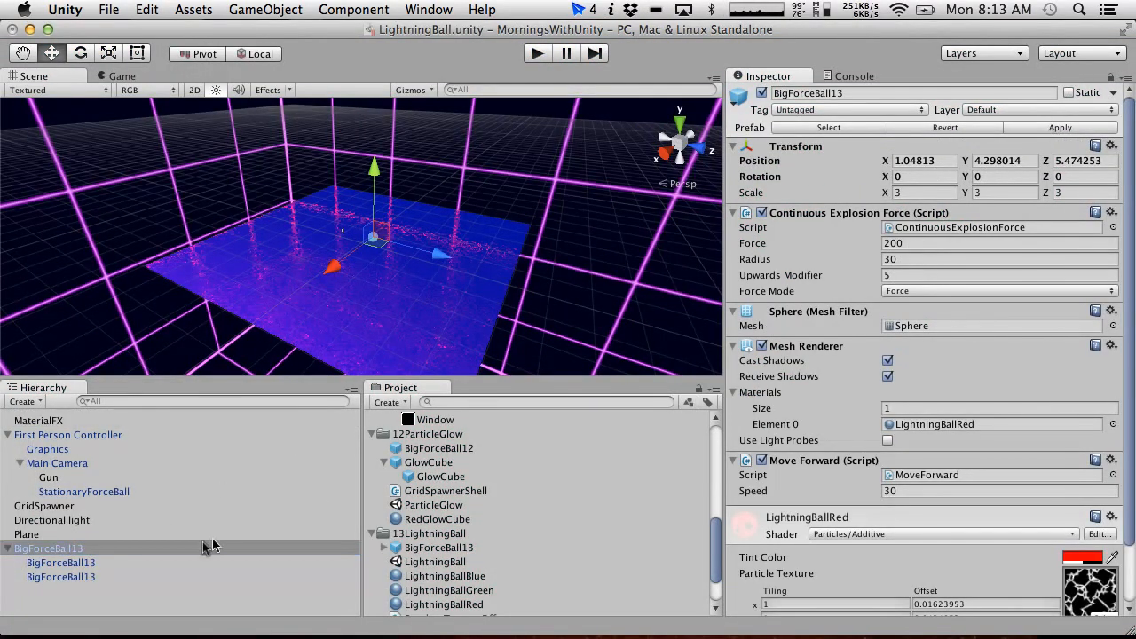
pyautogui.rightClick(103, 549)
pyautogui.click(168, 446)
# Test-run the scene with the updated BigForceBall13 prefab and stop the run.
pyautogui.click(693, 249)
pyautogui.click(537, 53)
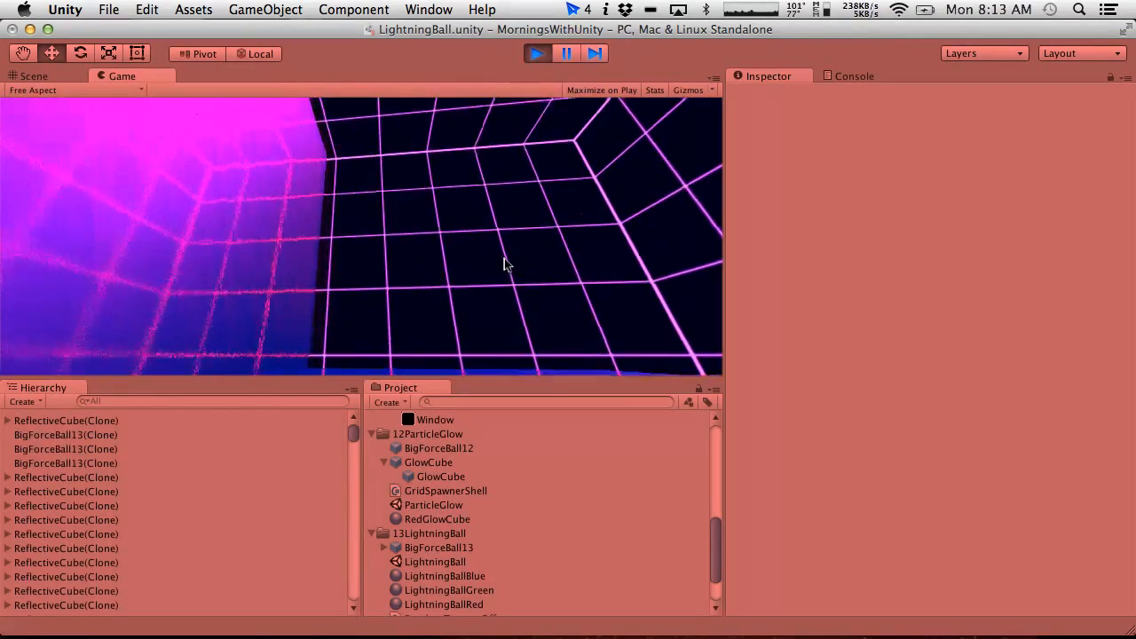
pyautogui.click(538, 54)
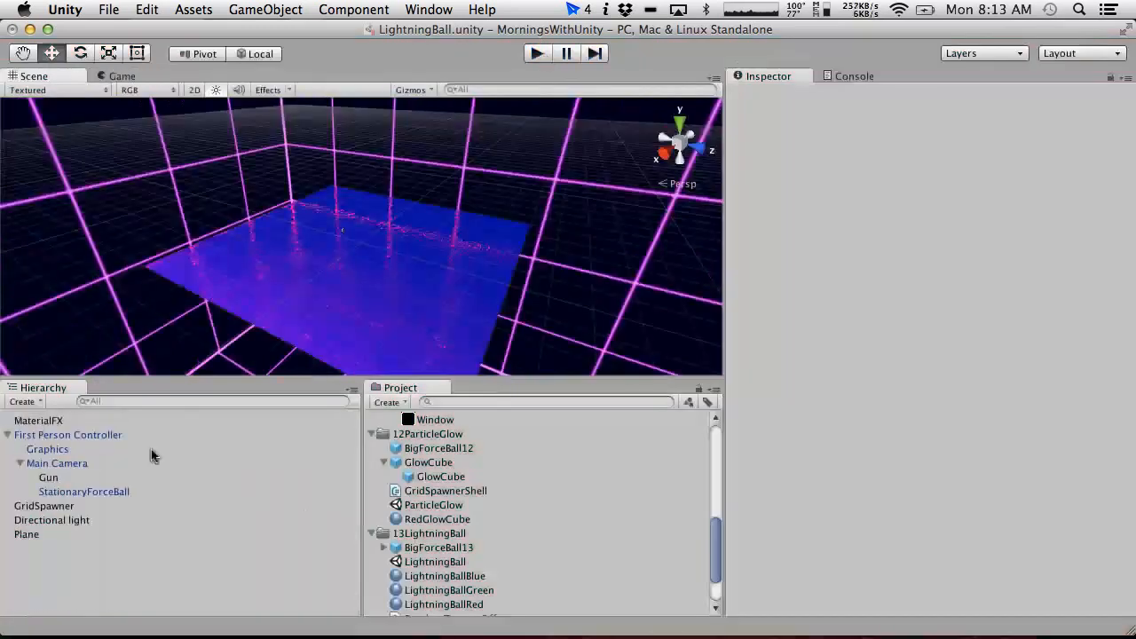
# Assign the updated BigForceBall13 prefab to the Gun object's script.
pyautogui.click(53, 435)
pyautogui.click(65, 478)
pyautogui.moveTo(417, 548); pyautogui.dragTo(949, 229)
# Place a new BigForceBall13 instance in the scene and frame it in the Scene view.
pyautogui.moveTo(461, 548); pyautogui.dragTo(157, 579)
pyautogui.doubleClick(39, 549)
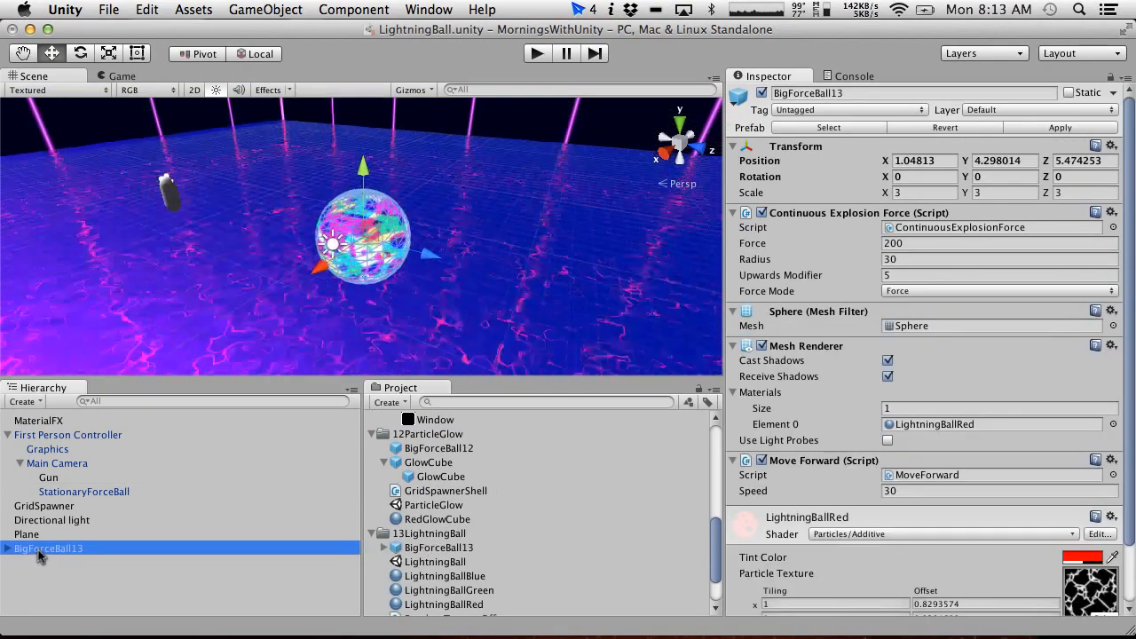
# Delete the BigForceBall13 instance from the scene, breaking its prefab connection, and test-run the scene.
pyautogui.click(545, 318)
pyautogui.keyDown('alt'); pyautogui.moveTo(584, 246); pyautogui.dragTo(561, 190); pyautogui.keyUp('alt')
pyautogui.click(64, 565)
pyautogui.click(48, 549)
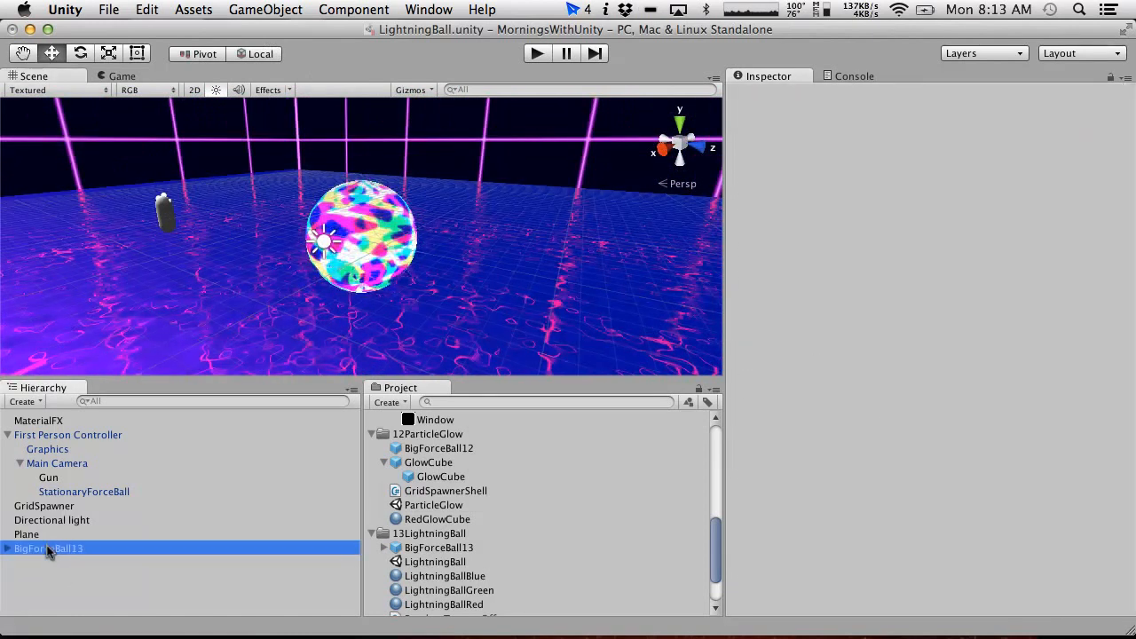
pyautogui.rightClick(48, 550)
pyautogui.click(142, 441)
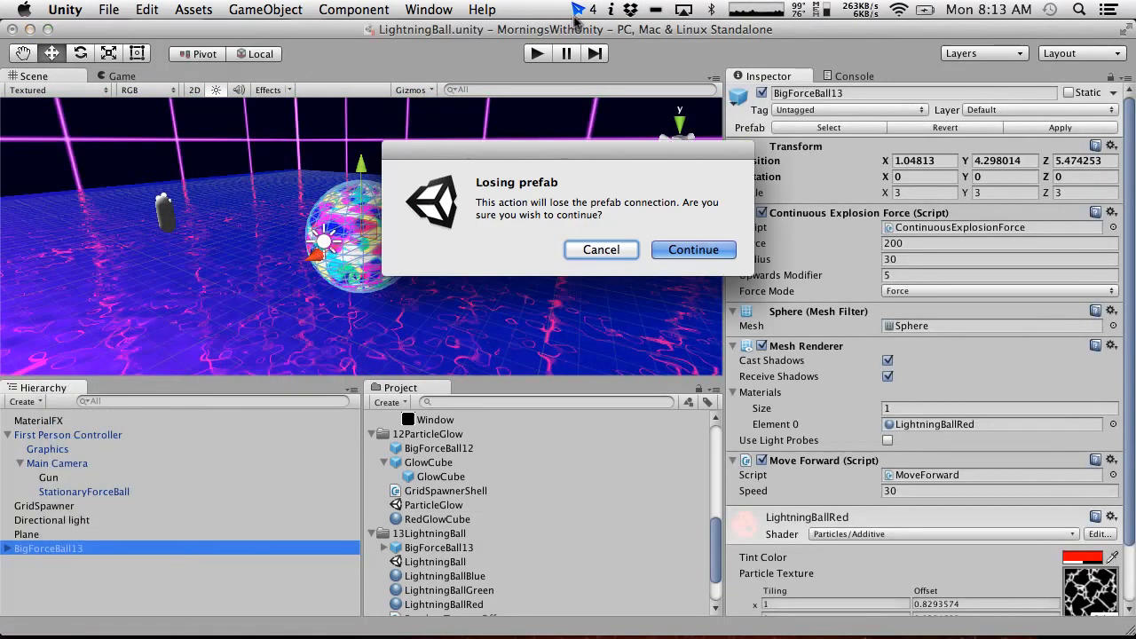
pyautogui.click(672, 242)
pyautogui.click(537, 53)
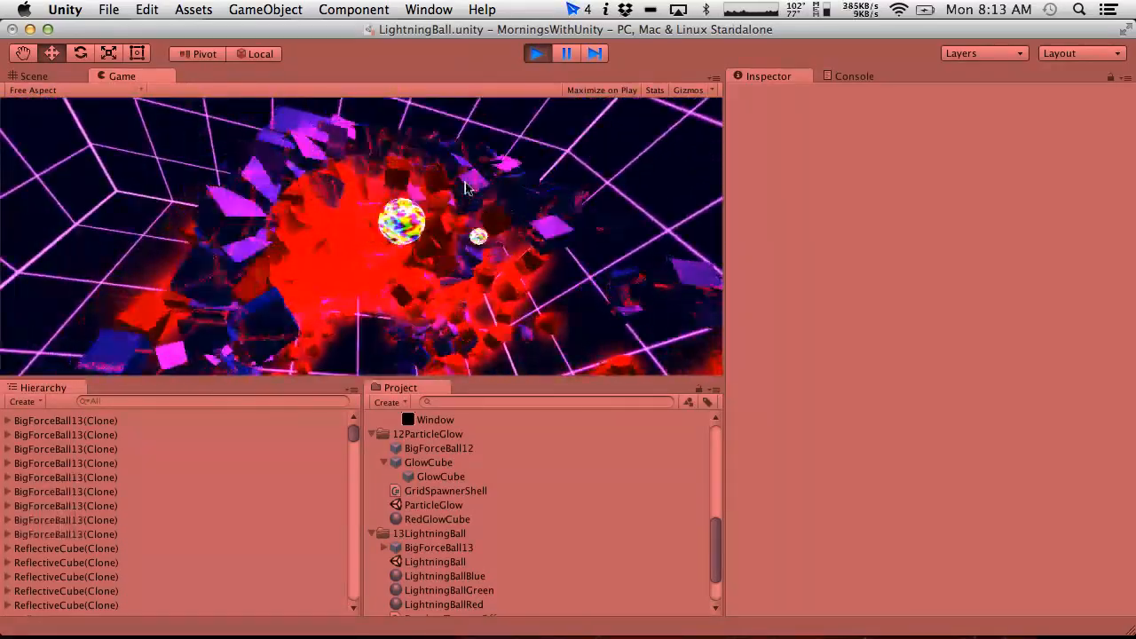
pyautogui.click(536, 53)
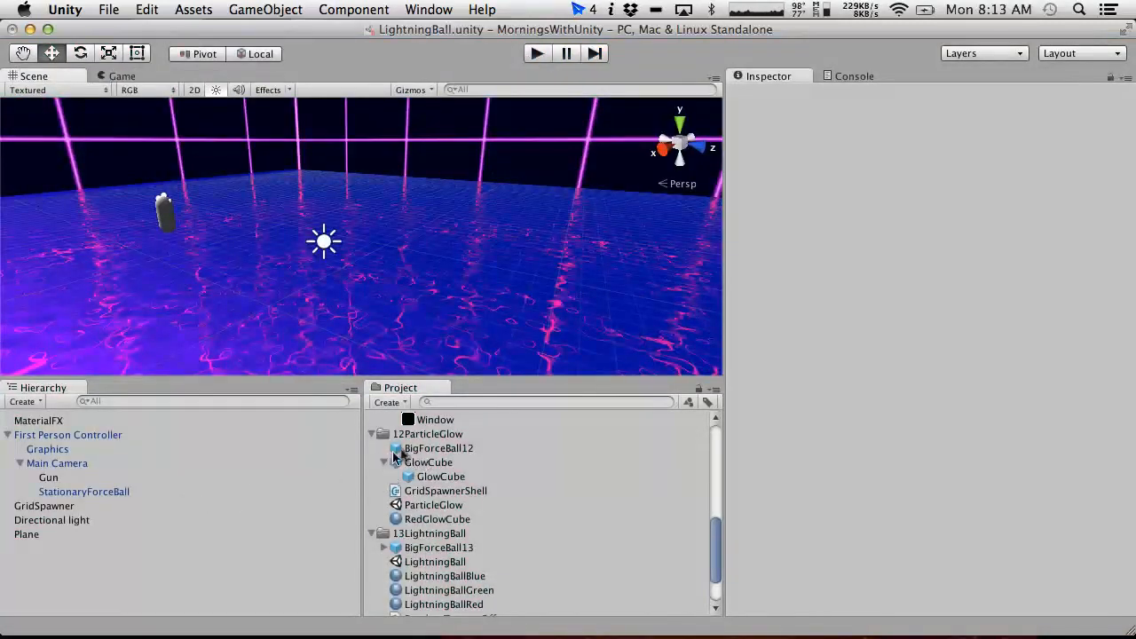
# Place a new BigForceBall13 instance in the scene, expand its child spheres and select the parent ball.
pyautogui.moveTo(435, 555); pyautogui.dragTo(36, 575)
pyautogui.click(49, 548)
pyautogui.click(7, 549)
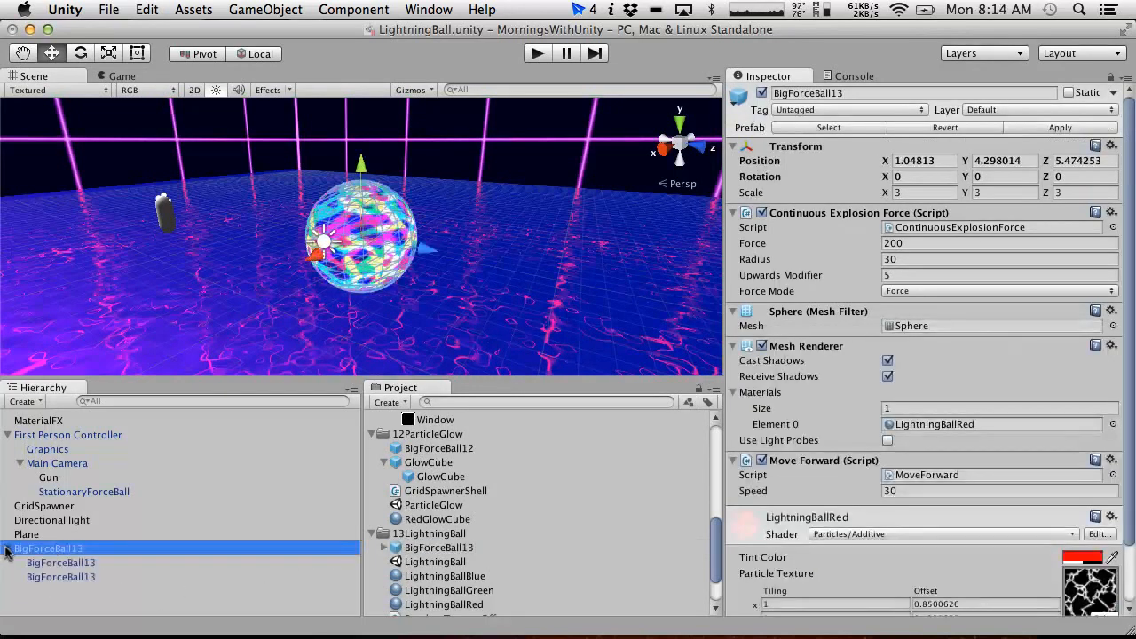
pyautogui.click(53, 566)
pyautogui.click(64, 550)
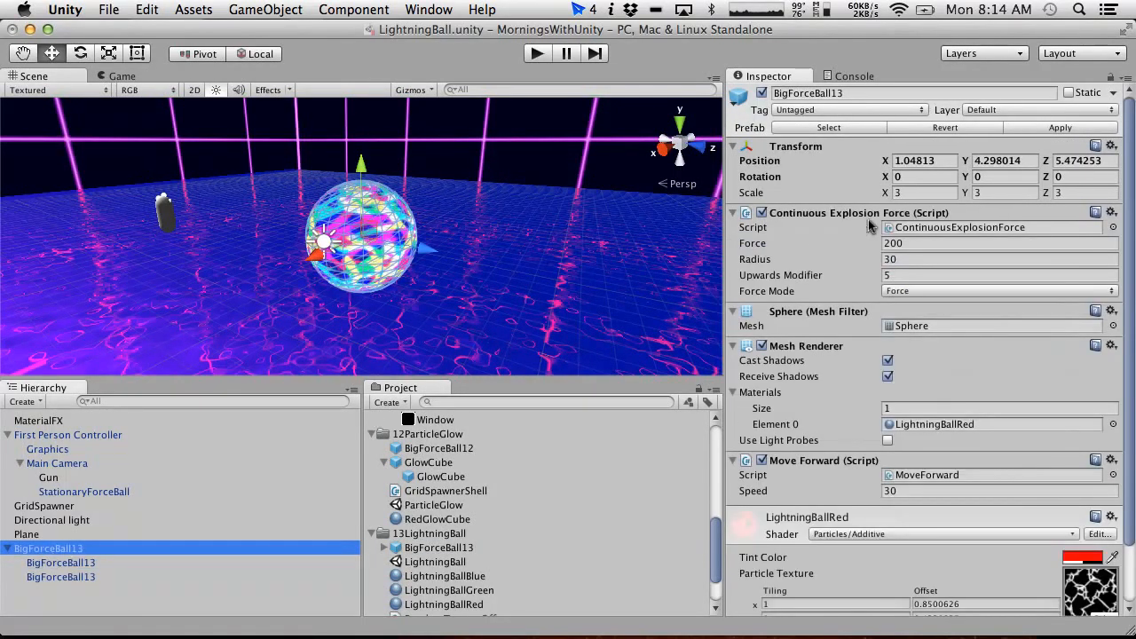
# Set the parent BigForceBall13's scale to 10 on X, Y and Z and test-run the scene.
pyautogui.click(926, 193)
pyautogui.write('10')
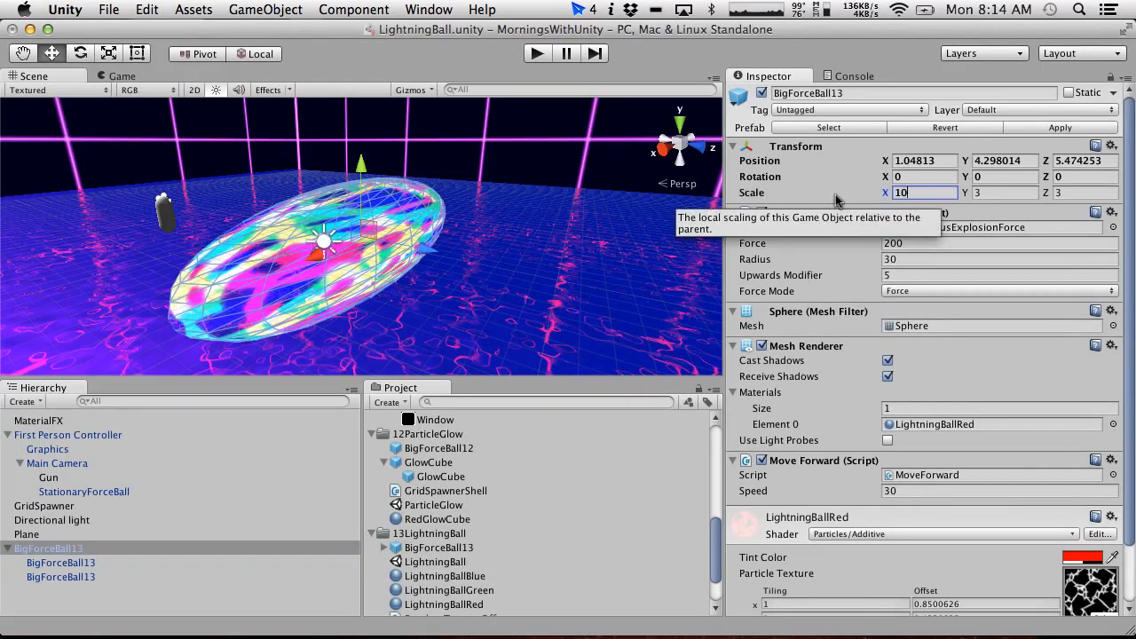
pyautogui.press('Tab')
pyautogui.write('10')
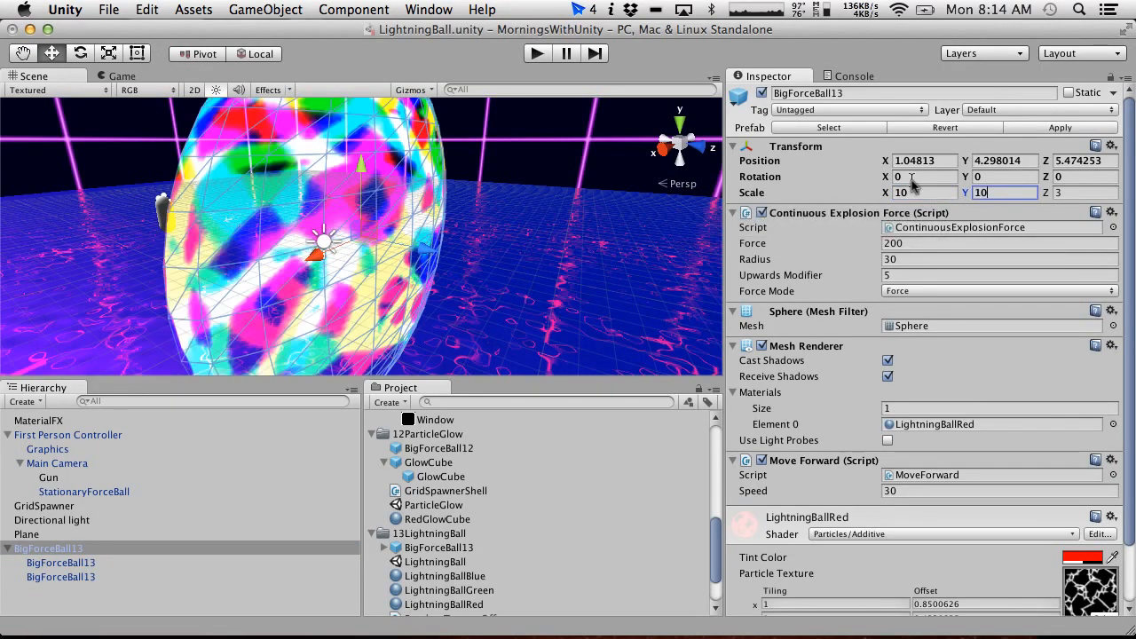
pyautogui.click(1098, 193)
pyautogui.write('10')
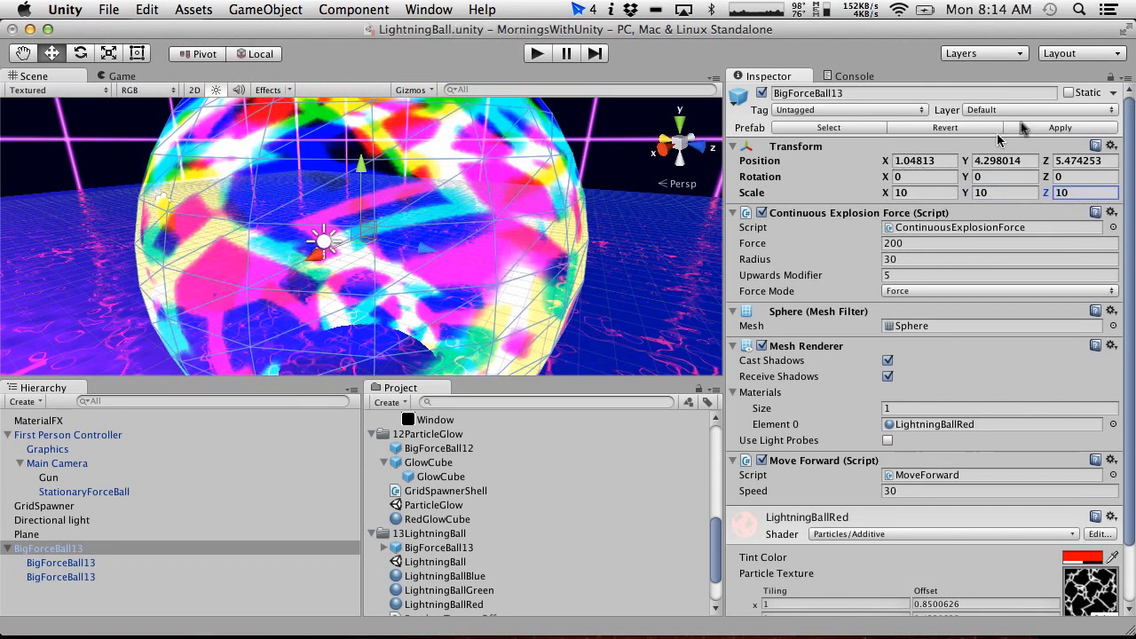
pyautogui.click(535, 54)
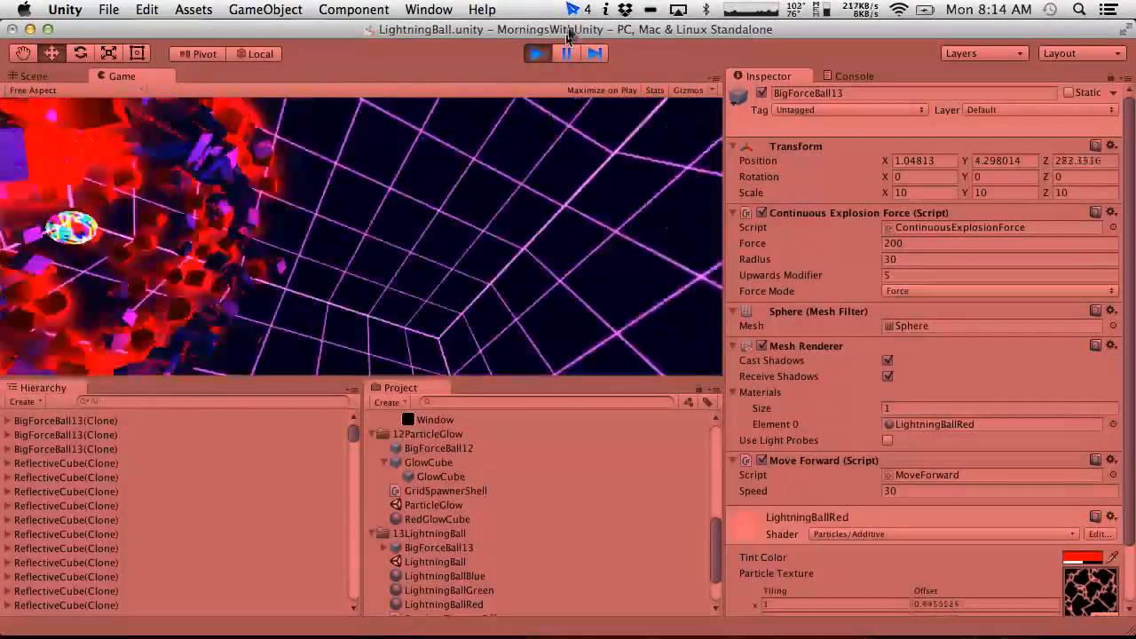
pyautogui.click(537, 54)
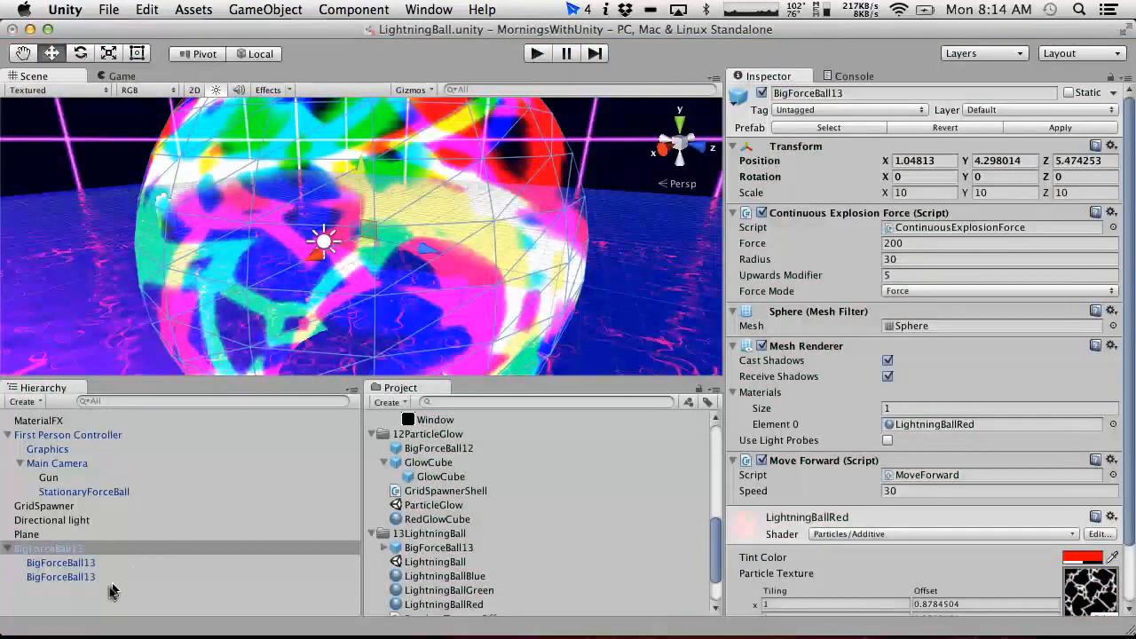
# Delete the enlarged BigForceBall13 instance from the scene, accepting the loss of its prefab connection.
pyautogui.rightClick(76, 550)
pyautogui.click(71, 549)
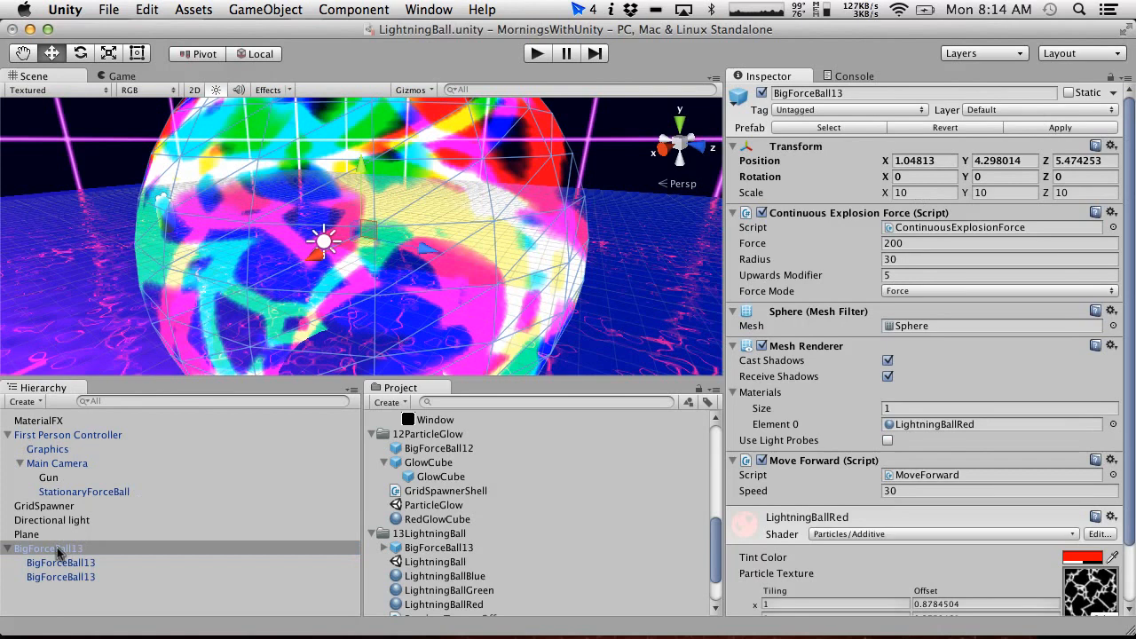
pyautogui.rightClick(58, 552)
pyautogui.click(80, 444)
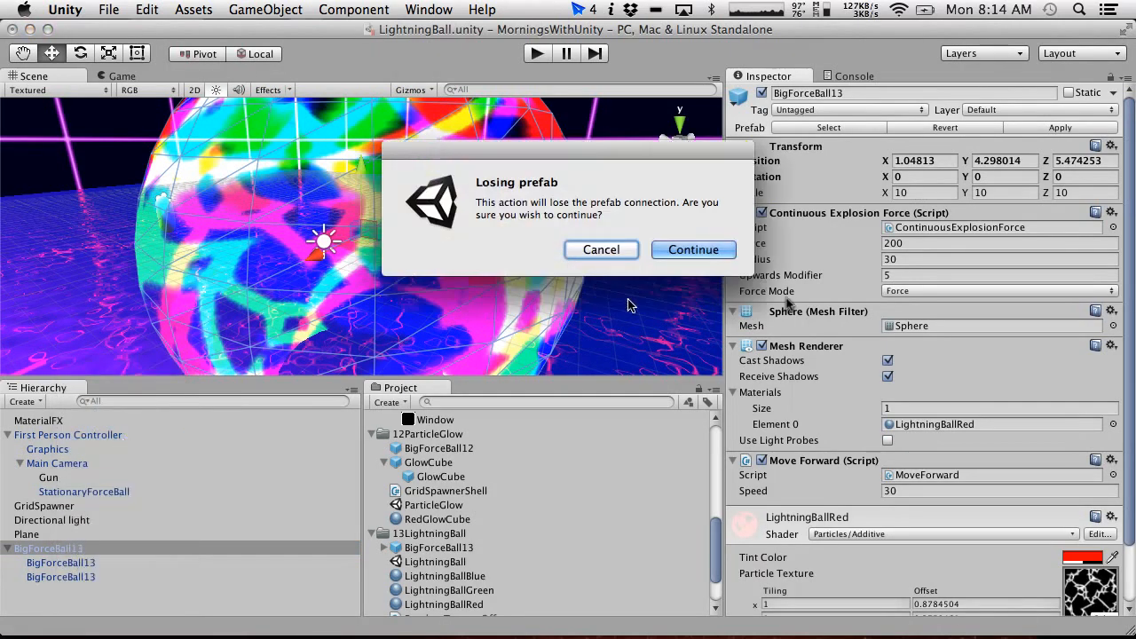
pyautogui.click(693, 250)
# Enable fog in the scene's Render Settings and set the fog mode to Linear.
pyautogui.click(206, 9)
pyautogui.moveTo(164, 7)
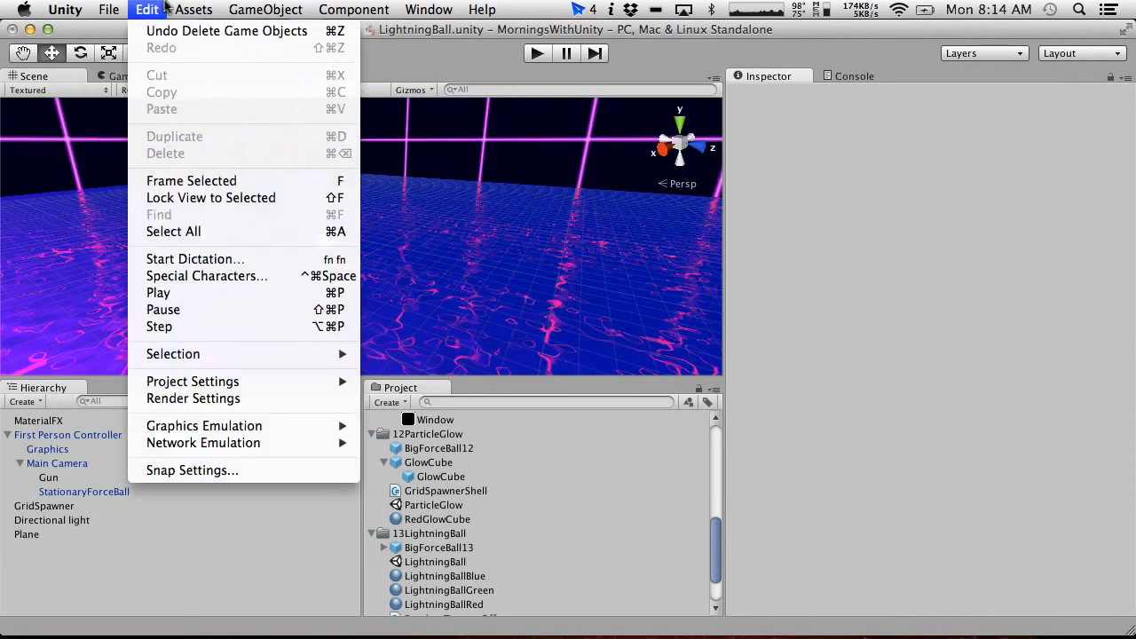
pyautogui.moveTo(249, 380)
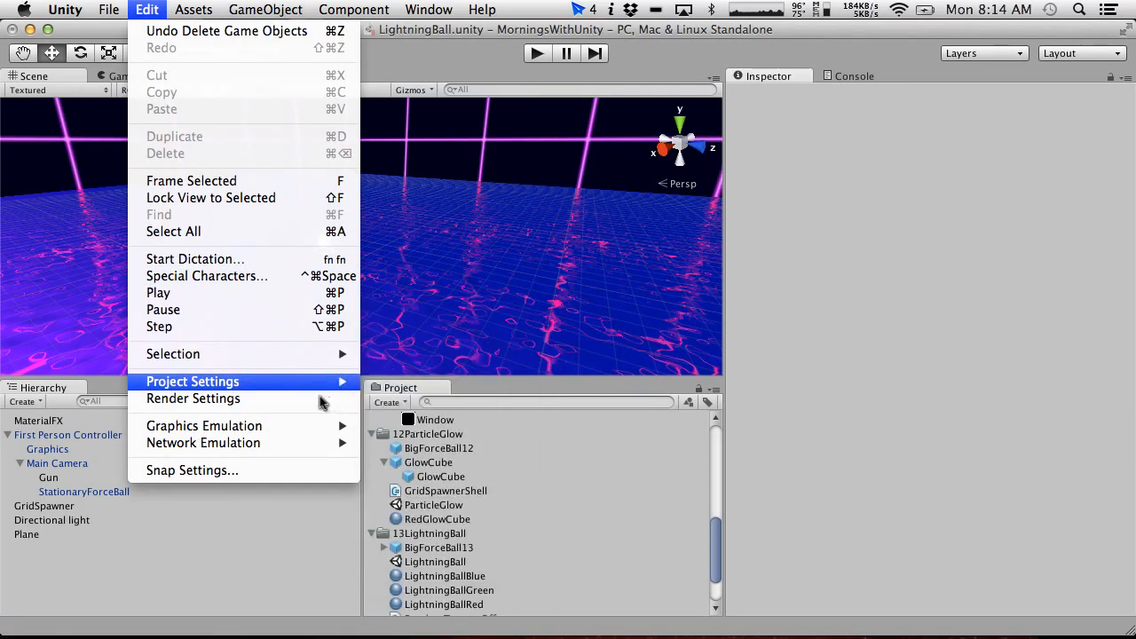
pyautogui.click(315, 398)
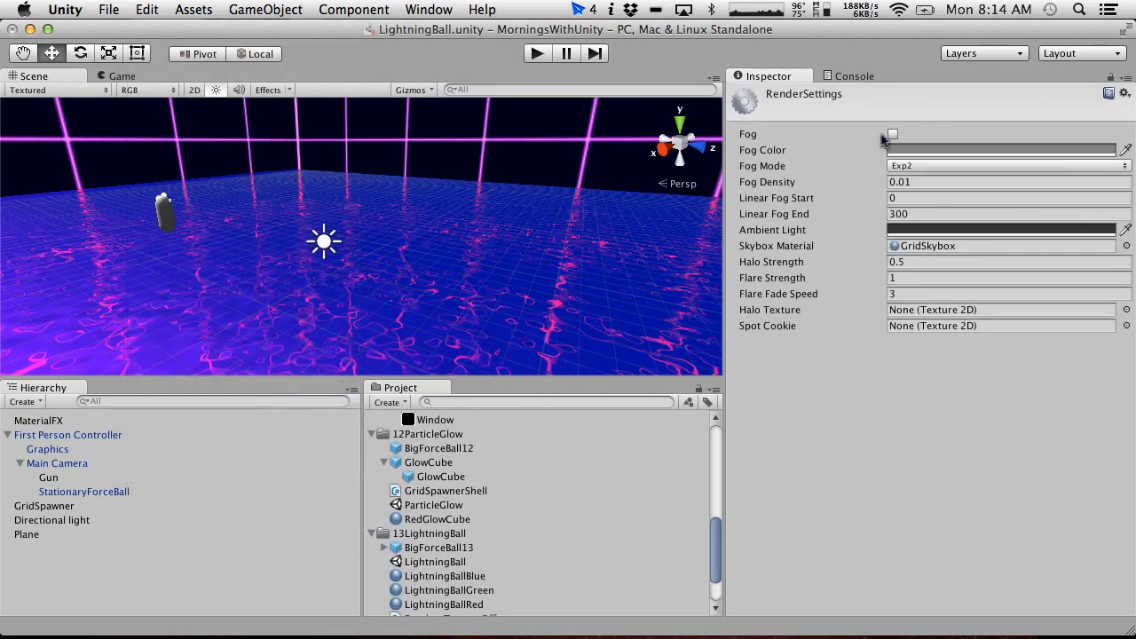
pyautogui.click(894, 135)
pyautogui.click(898, 166)
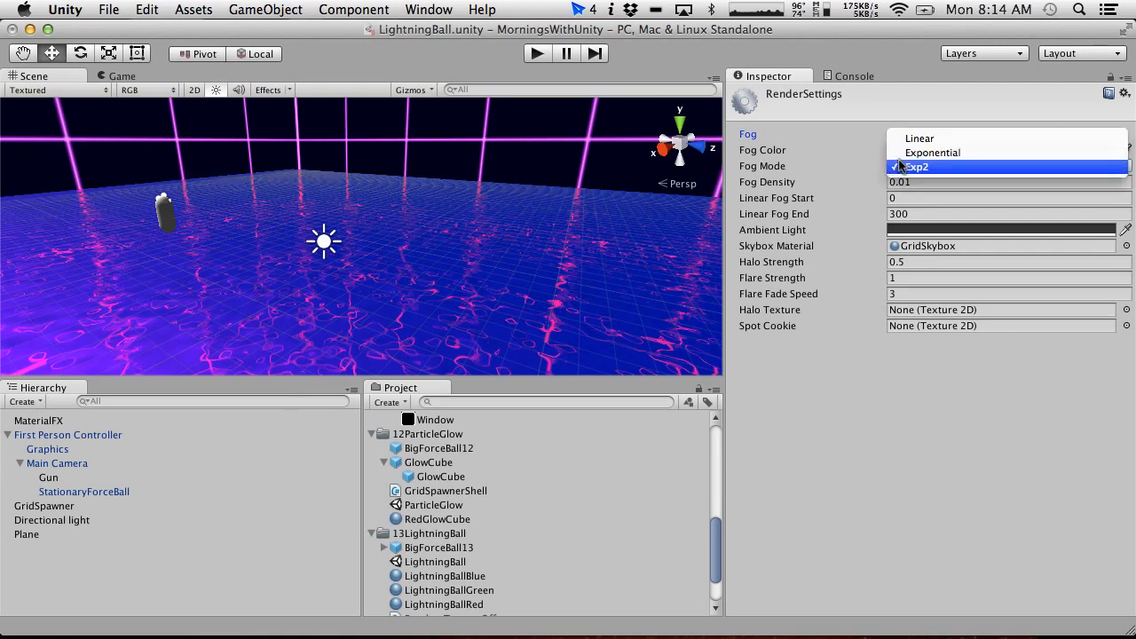
pyautogui.click(904, 140)
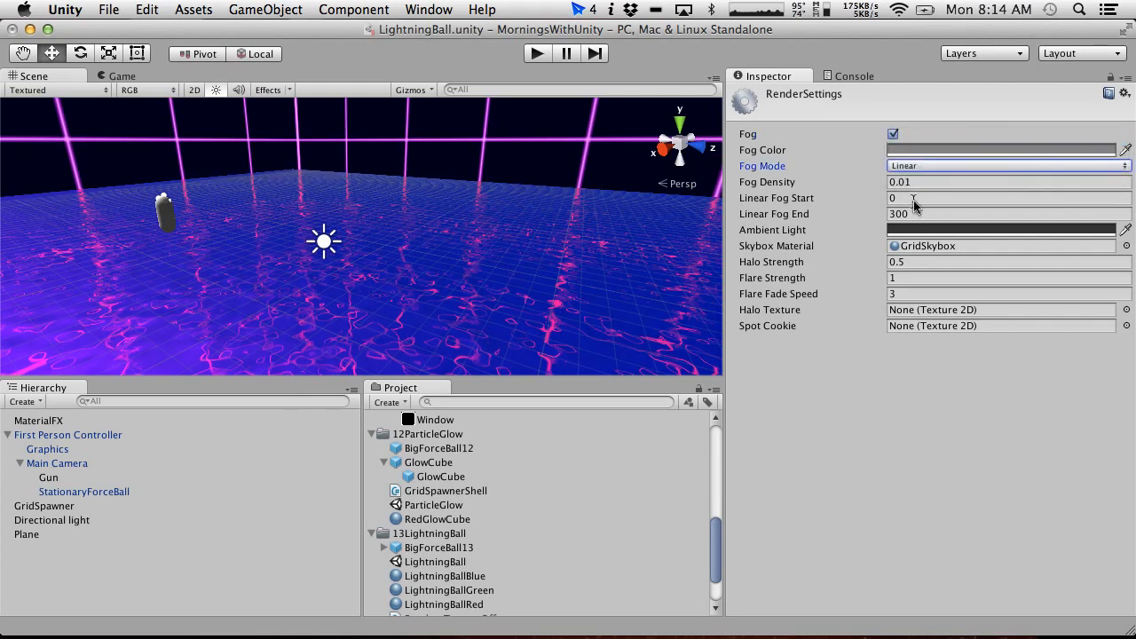
# Set Linear Fog Start to 25 and Linear Fog End to 0, and make the fog color bright red.
pyautogui.click(926, 199)
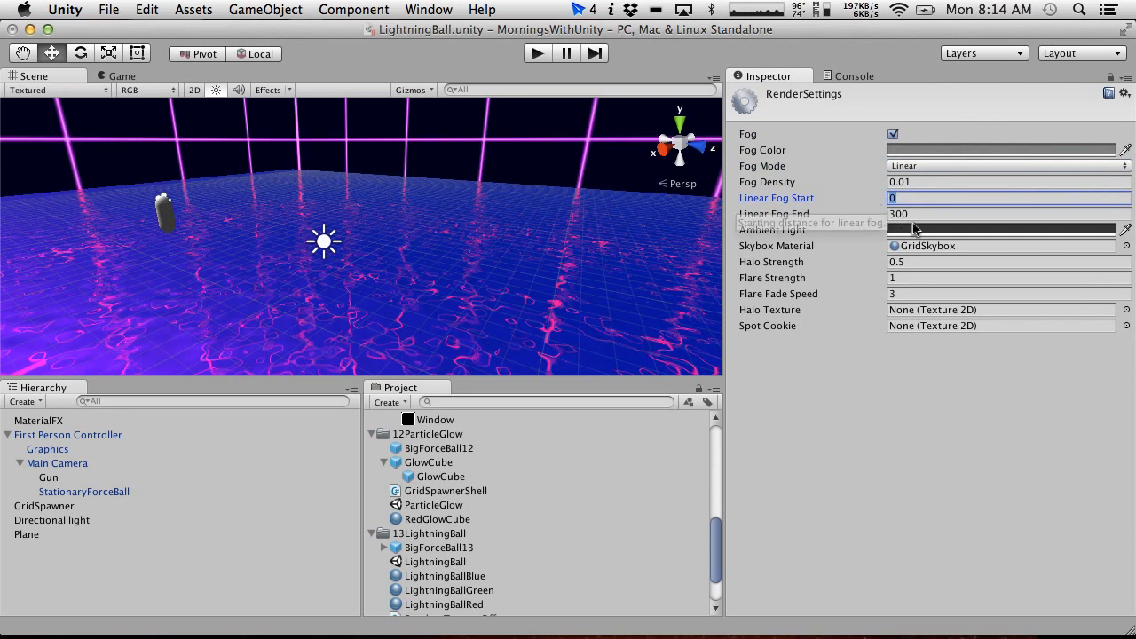
pyautogui.press('Tab')
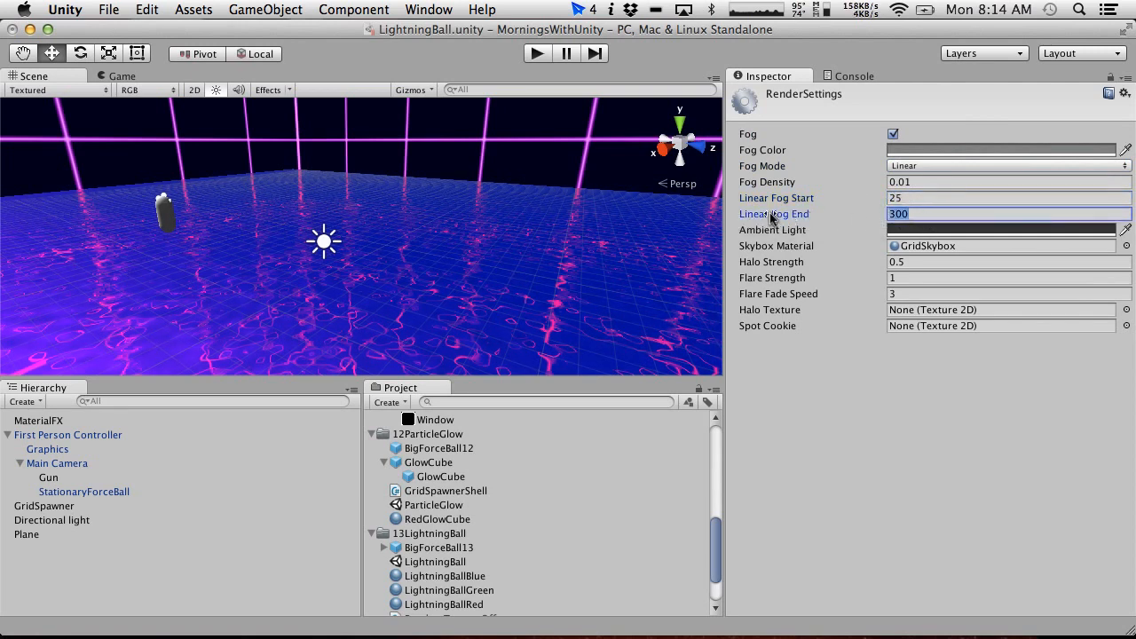
pyautogui.click(986, 150)
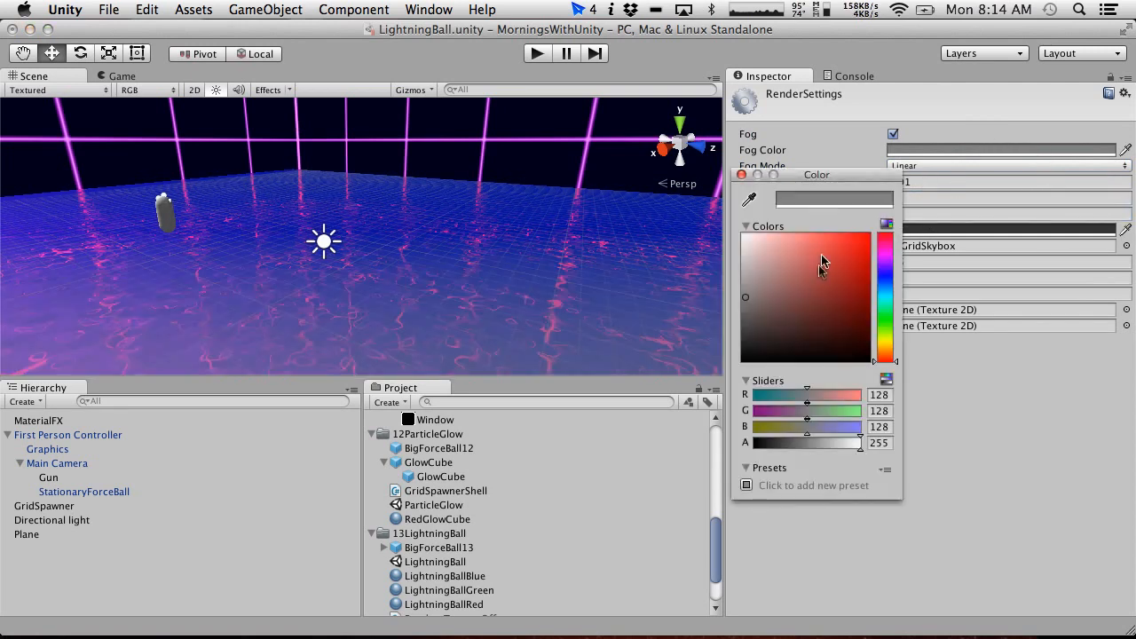
pyautogui.moveTo(822, 263); pyautogui.dragTo(960, 148)
pyautogui.click(742, 175)
# Test-run the scene with the red linear fog, fire a lightning ball and stop the run.
pyautogui.press('super+p')
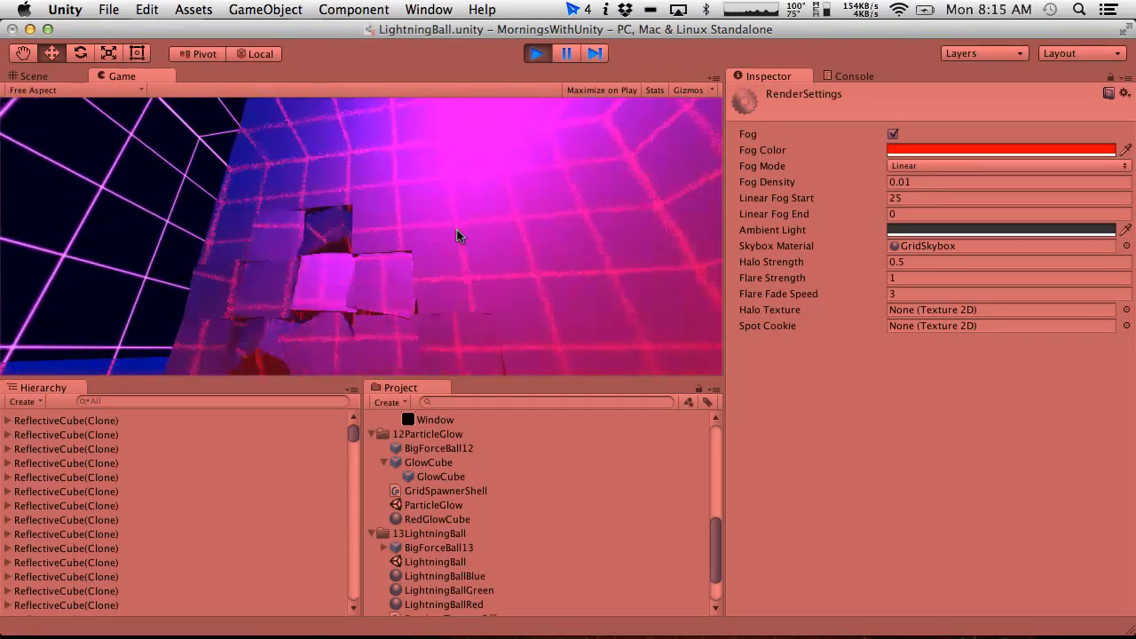
pyautogui.click(458, 235)
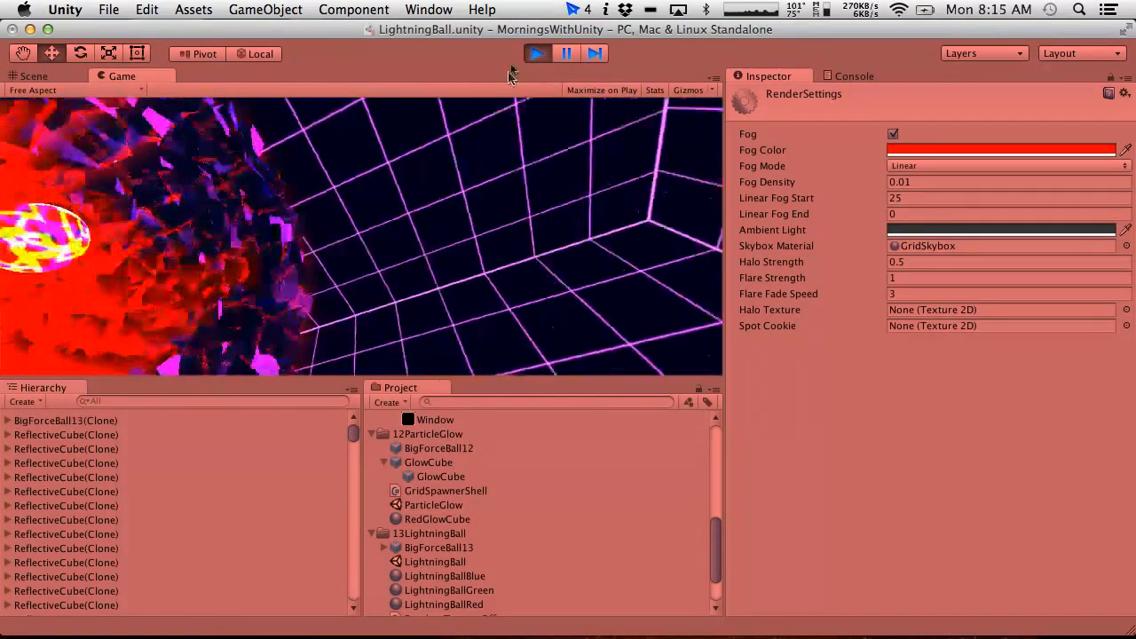
pyautogui.press('super+p')
# Locate the StationaryForceBall object's source prefab and move it into the 13LightningBall folder.
pyautogui.click(71, 492)
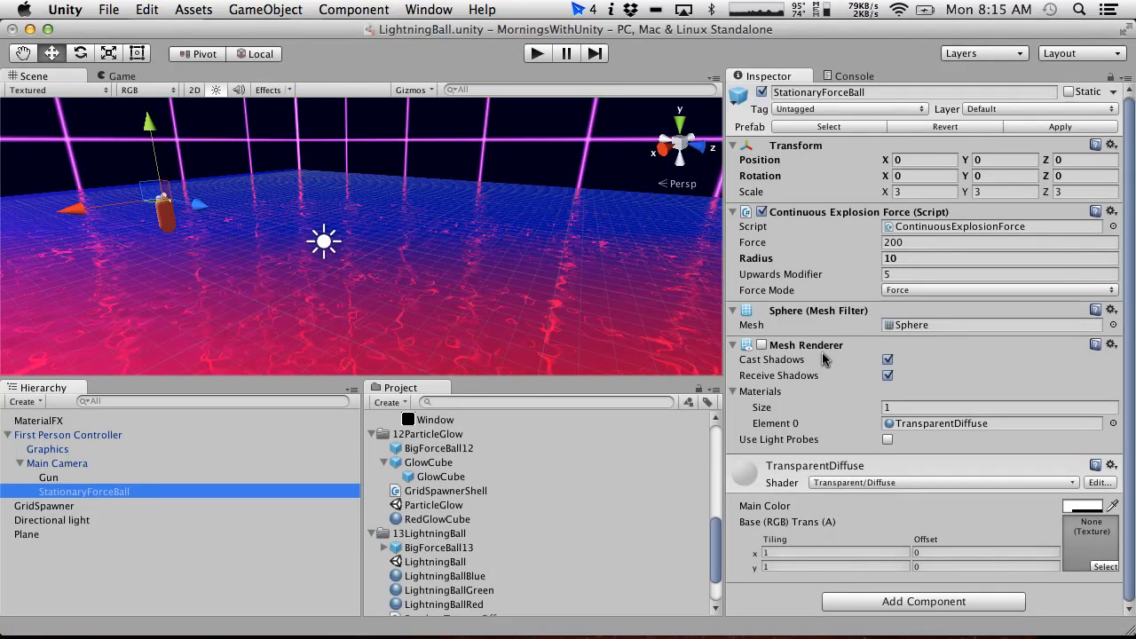
pyautogui.scroll(10, 458, 484)
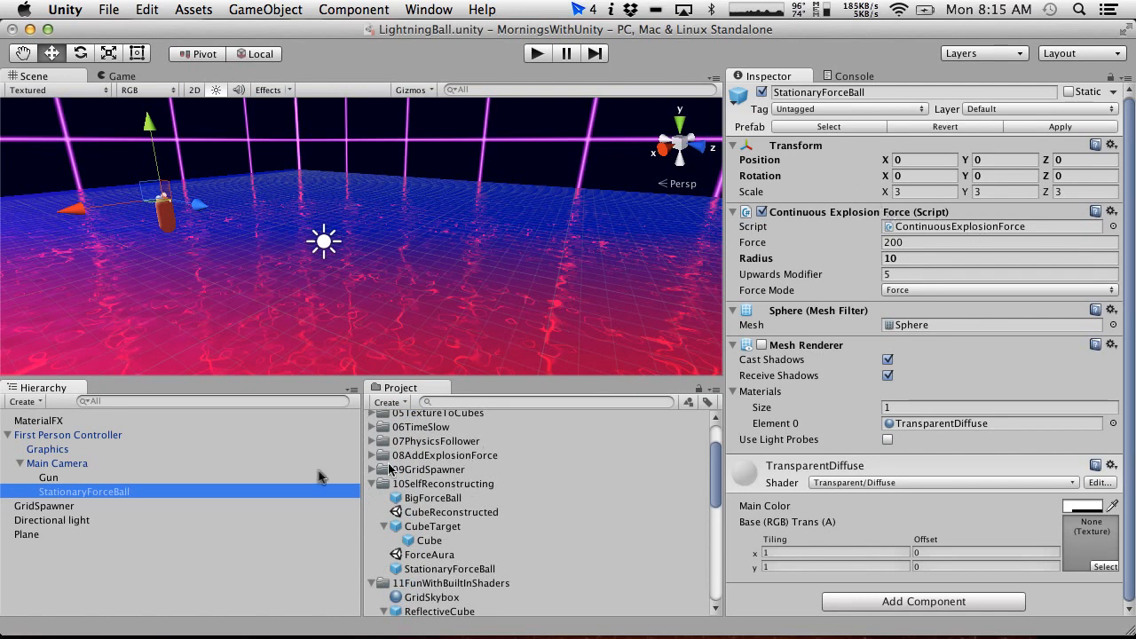
pyautogui.click(828, 127)
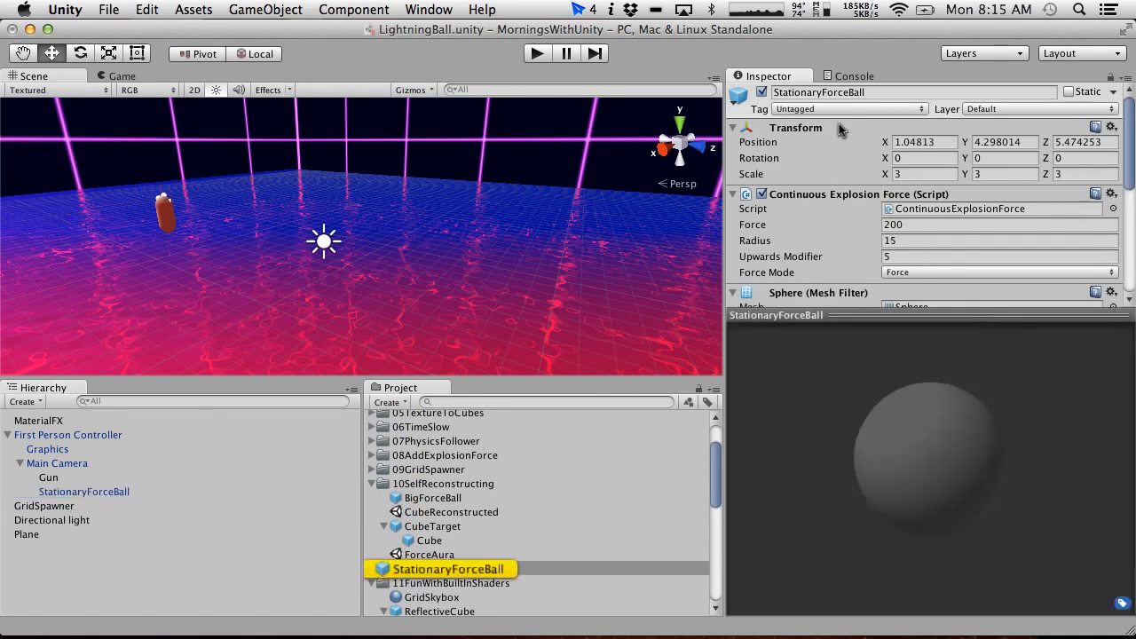
pyautogui.scroll(-10, 497, 546)
pyautogui.scroll(7, 496, 546)
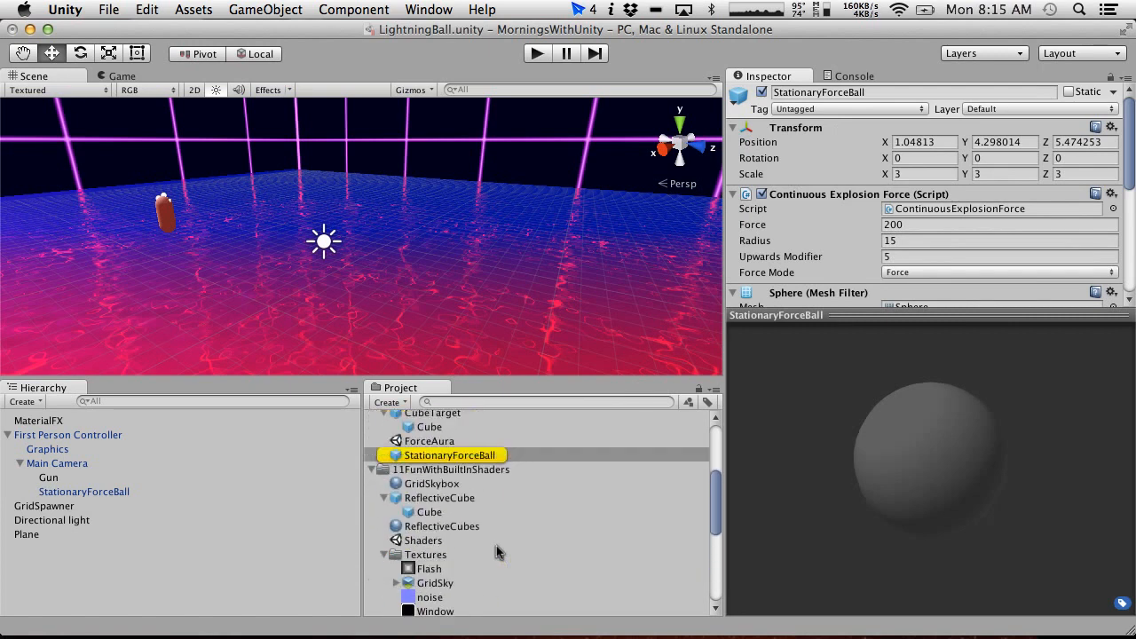
pyautogui.moveTo(439, 487)
pyautogui.mouseDown()
pyautogui.moveTo(417, 593)
pyautogui.moveTo(434, 471)
pyautogui.mouseUp()
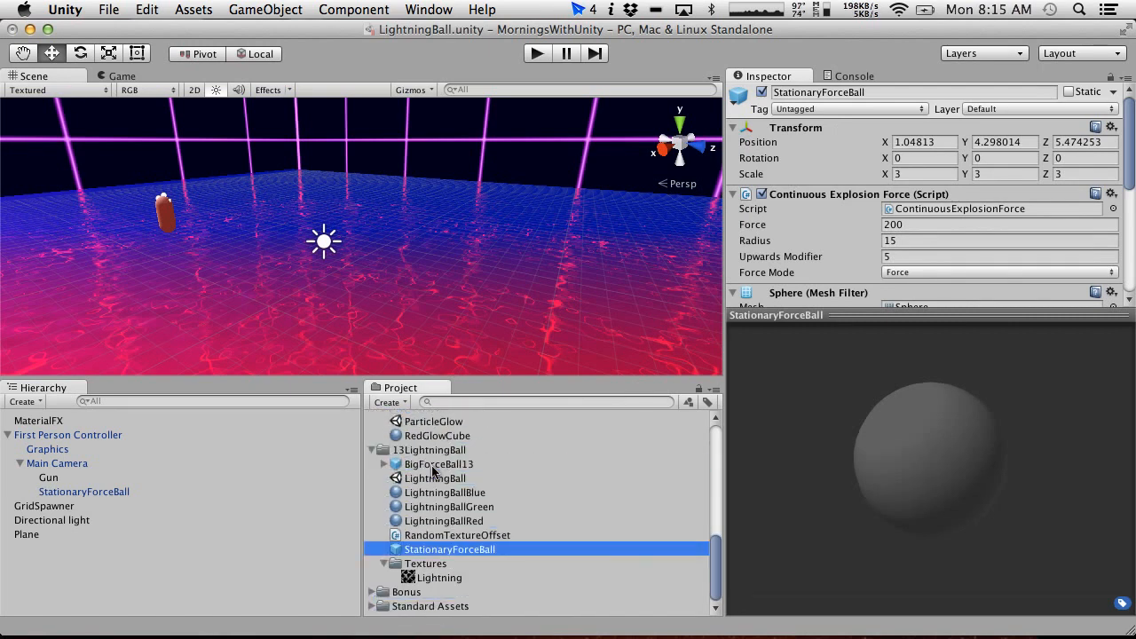
# Rename the StationaryForceBall prefab in the 13LightningBall folder to StationaryForceBall13.
pyautogui.click(446, 550)
pyautogui.click(524, 550)
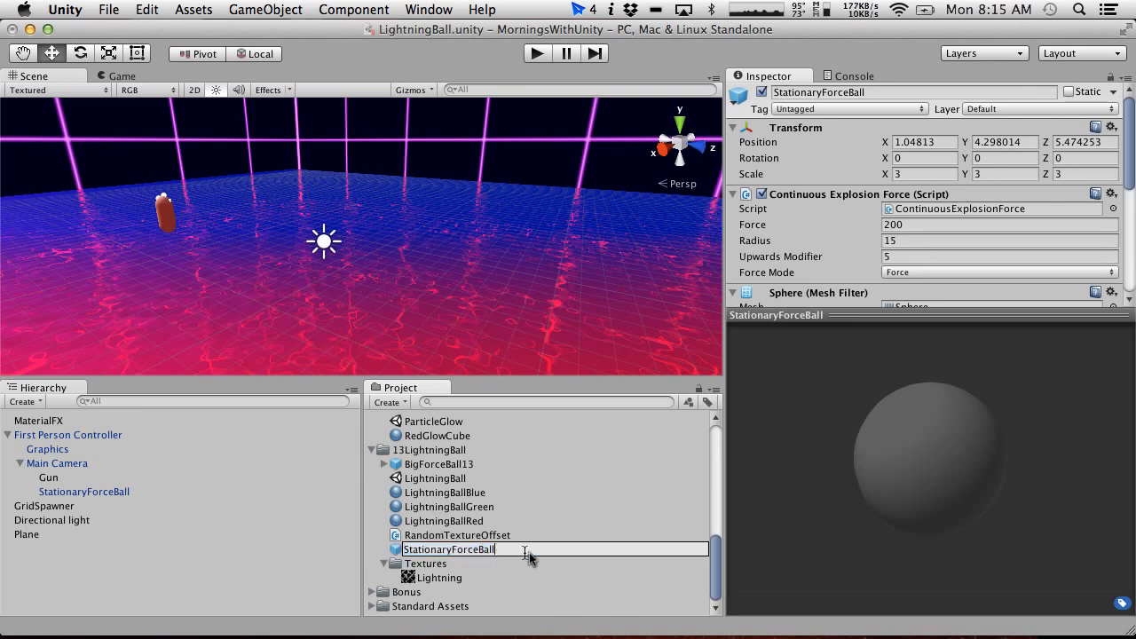
pyautogui.write('13')
pyautogui.press('Return')
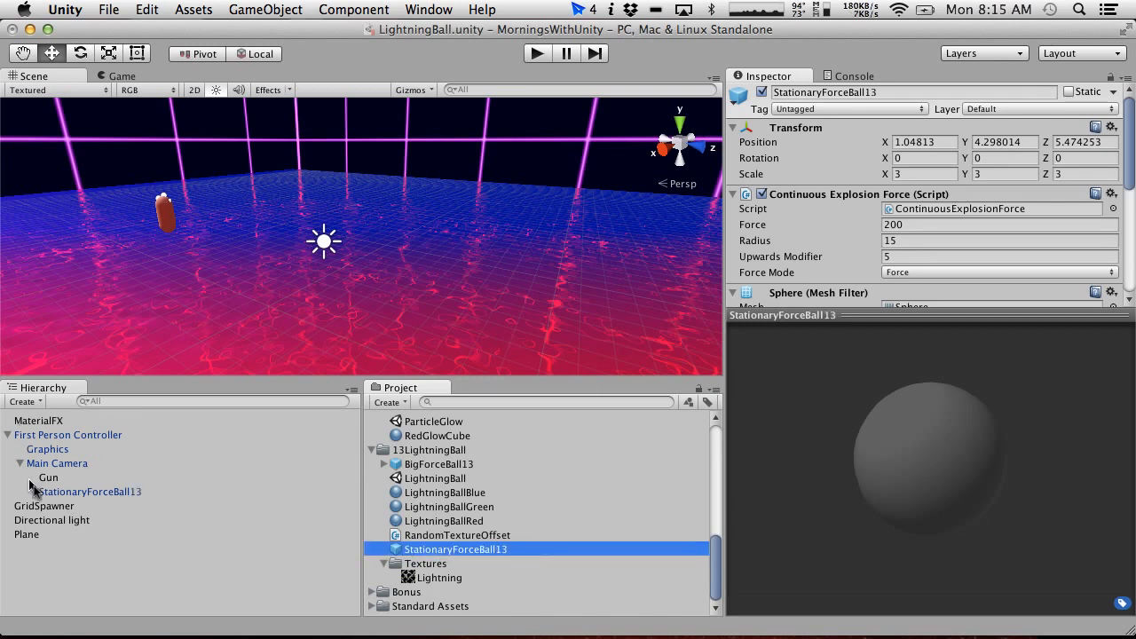
# Inspect StationaryForceBall13 under Main Camera and look through the project folders for its related prefabs.
pyautogui.moveTo(31, 486); pyautogui.dragTo(34, 489)
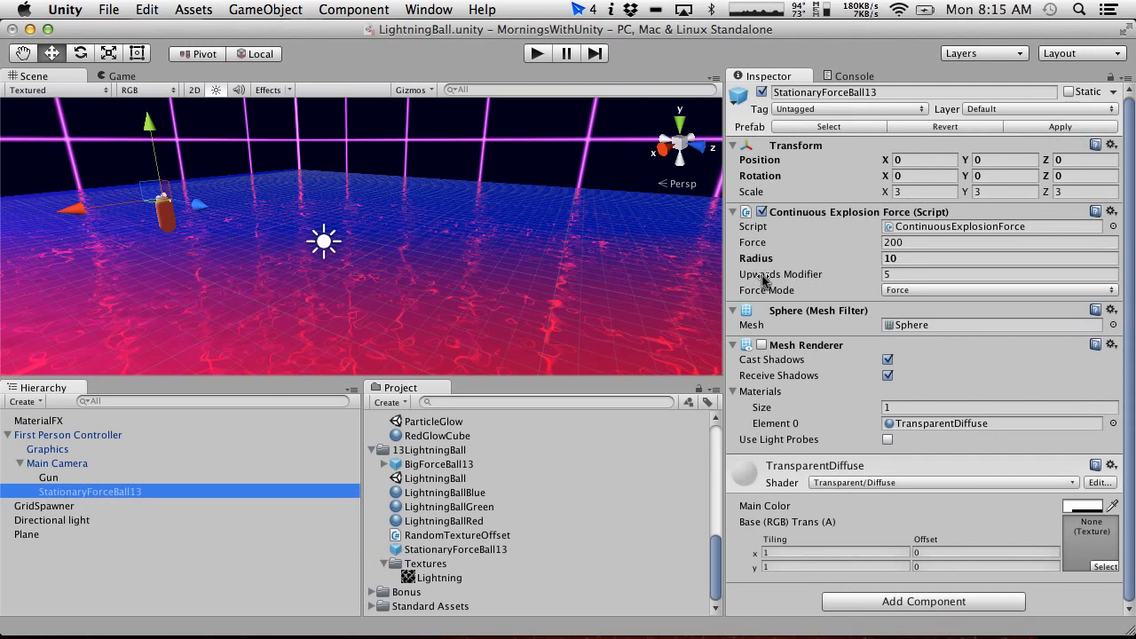
pyautogui.scroll(10, 612, 421)
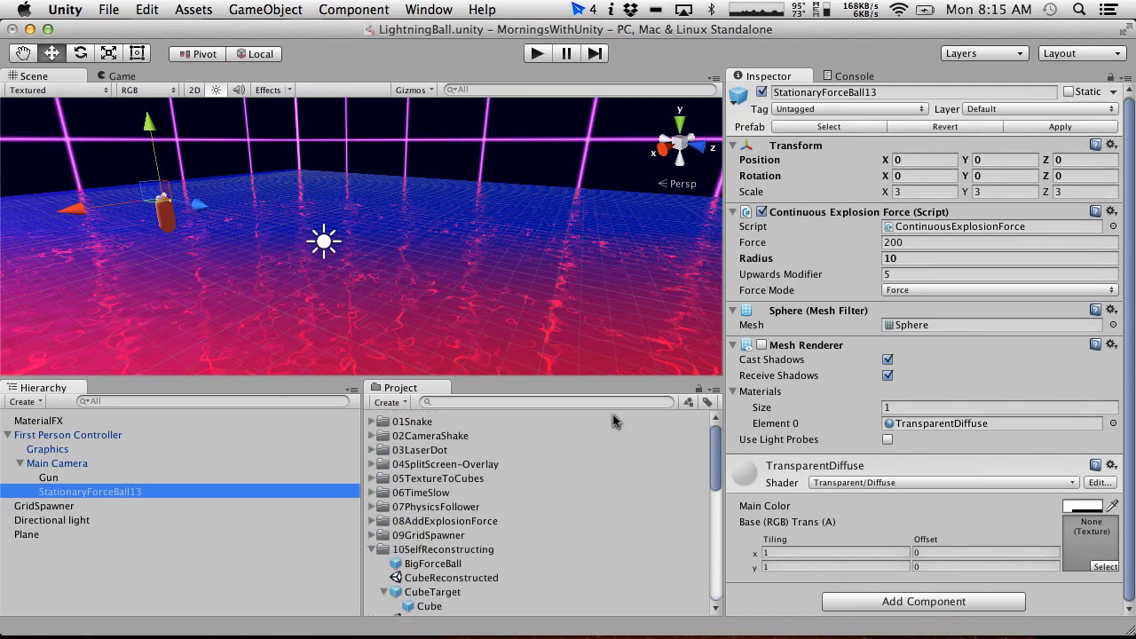
pyautogui.scroll(-10, 613, 420)
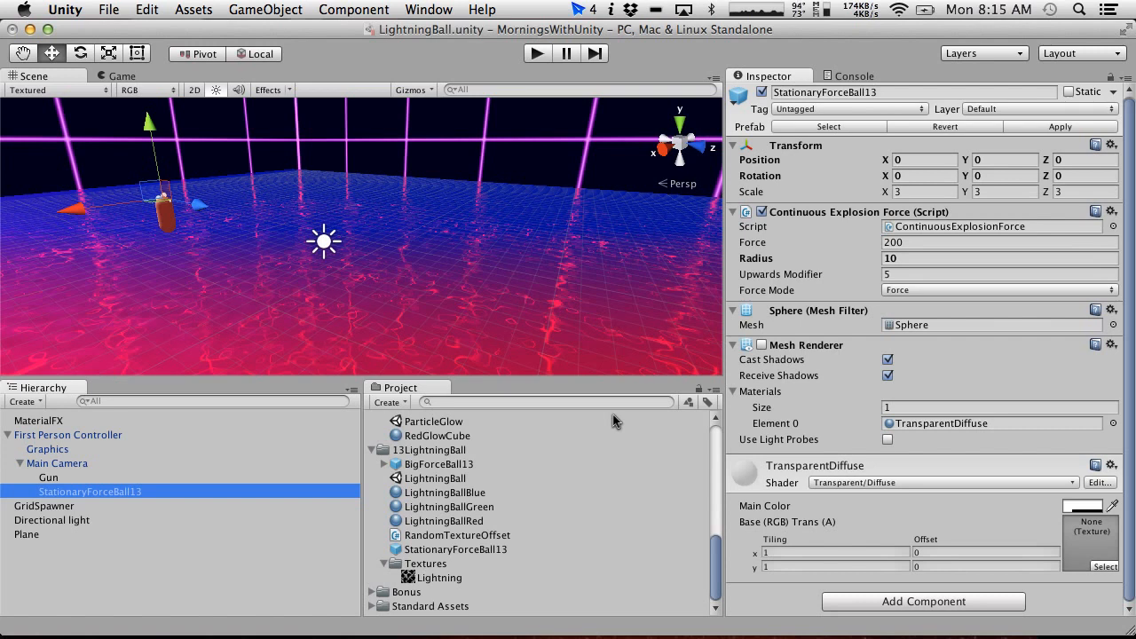
pyautogui.scroll(5, 496, 526)
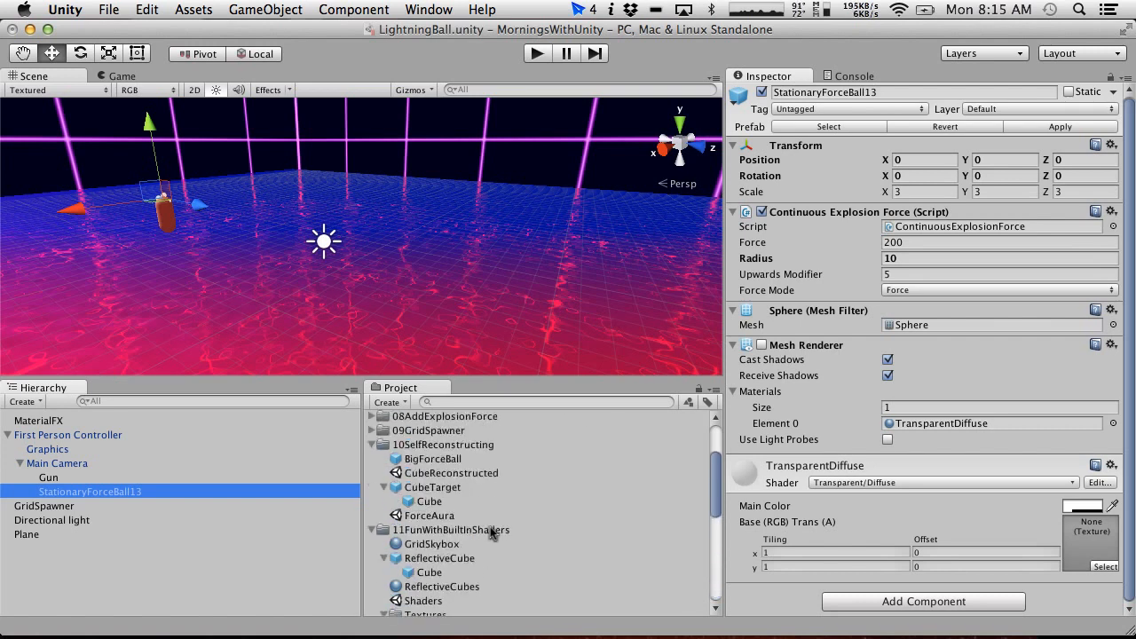
pyautogui.scroll(-4, 490, 526)
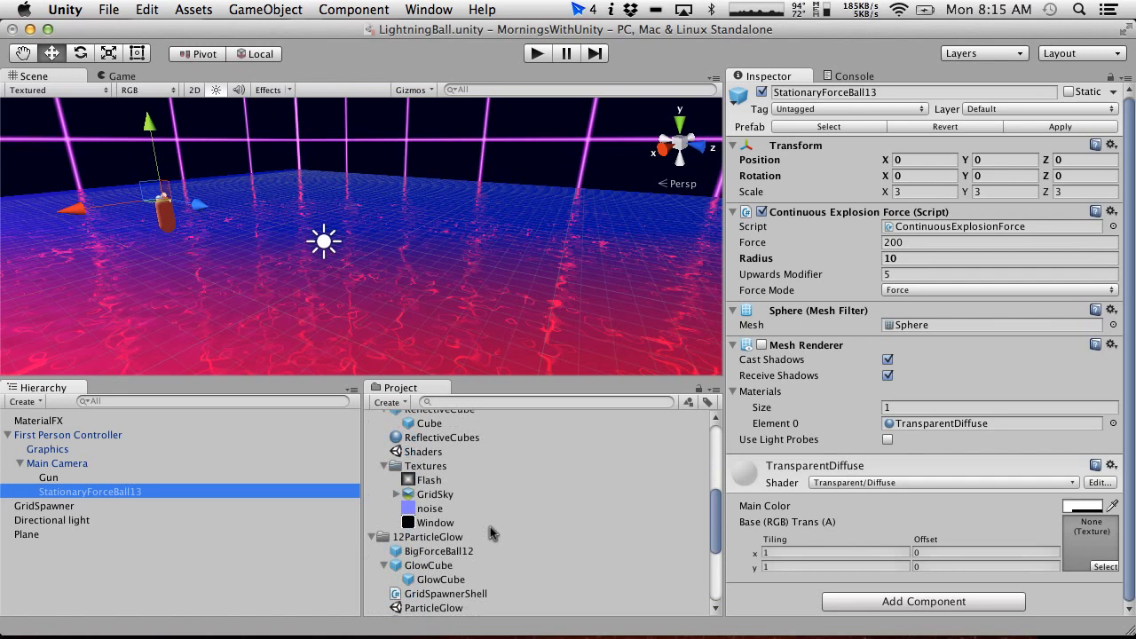
pyautogui.scroll(3, 493, 533)
pyautogui.scroll(-5, 491, 531)
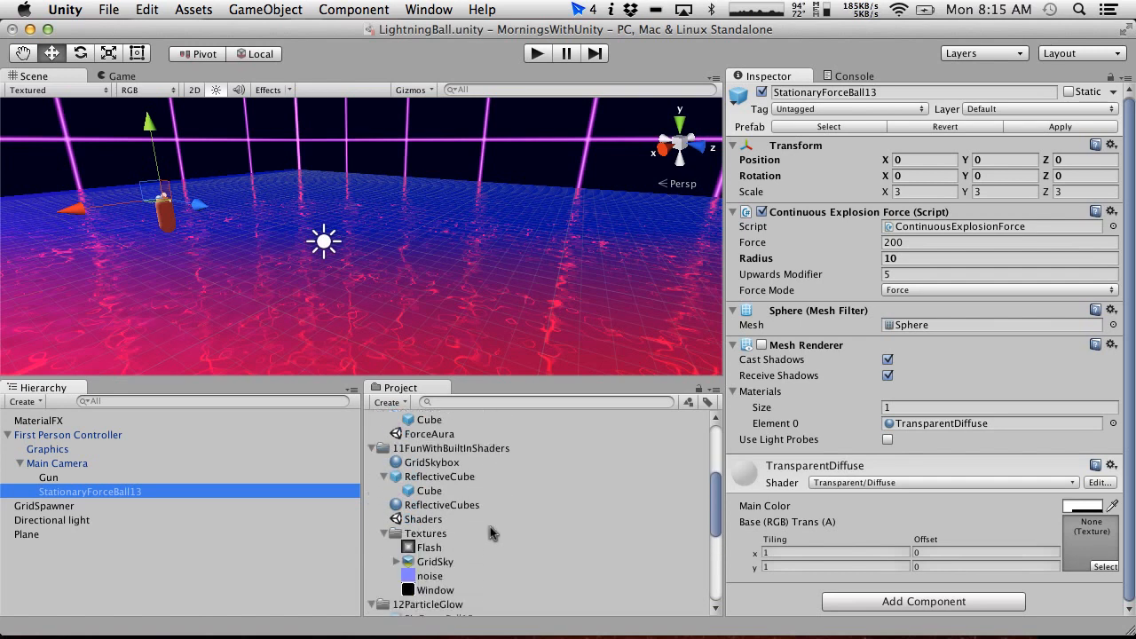
pyautogui.scroll(5, 491, 533)
# Undo the most recent selection changes step by step.
pyautogui.press('super+z')
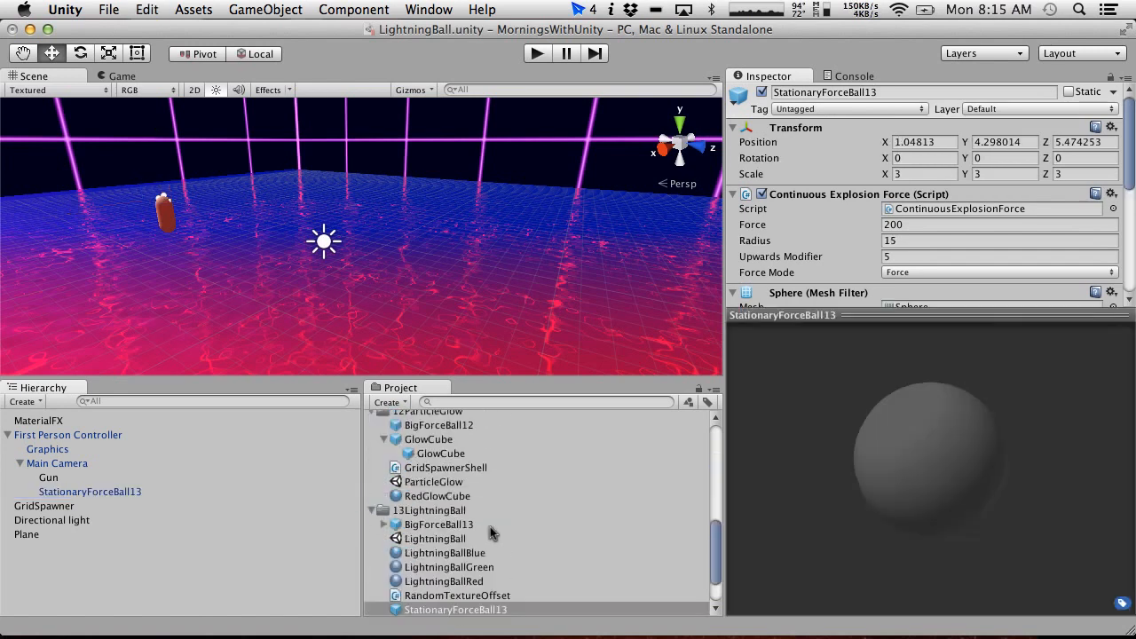
pyautogui.press('super+z')
pyautogui.press('super+z')
pyautogui.press('super+z')
pyautogui.press('super+z')
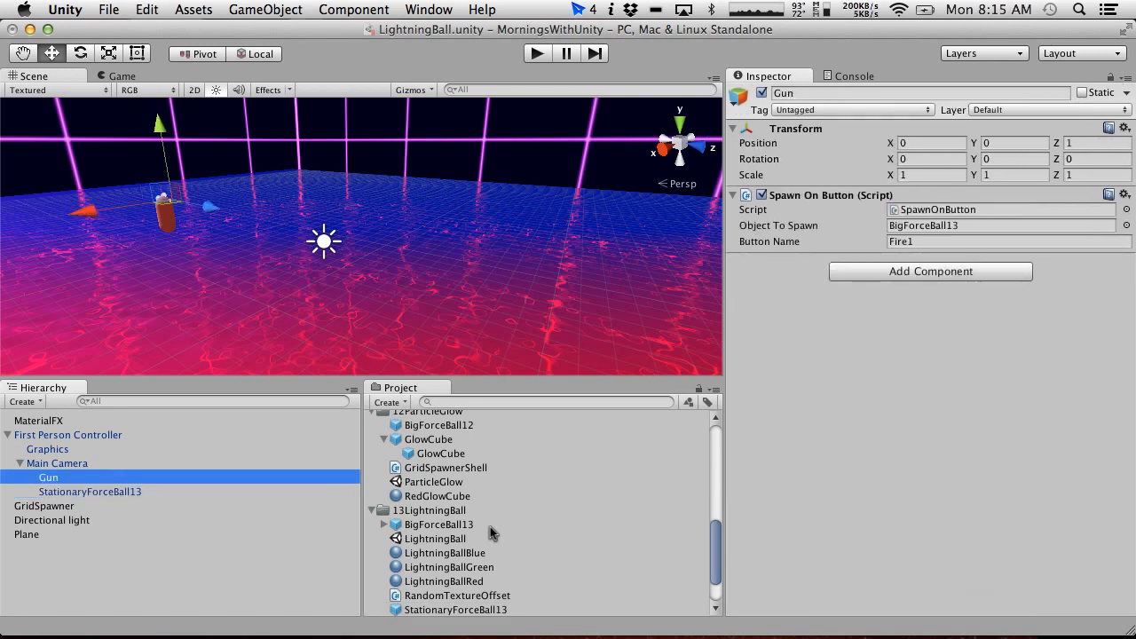
# Set the explosion force radius of StationaryForceBall13 under Main Camera to 25, and test-run the scene.
pyautogui.click(174, 492)
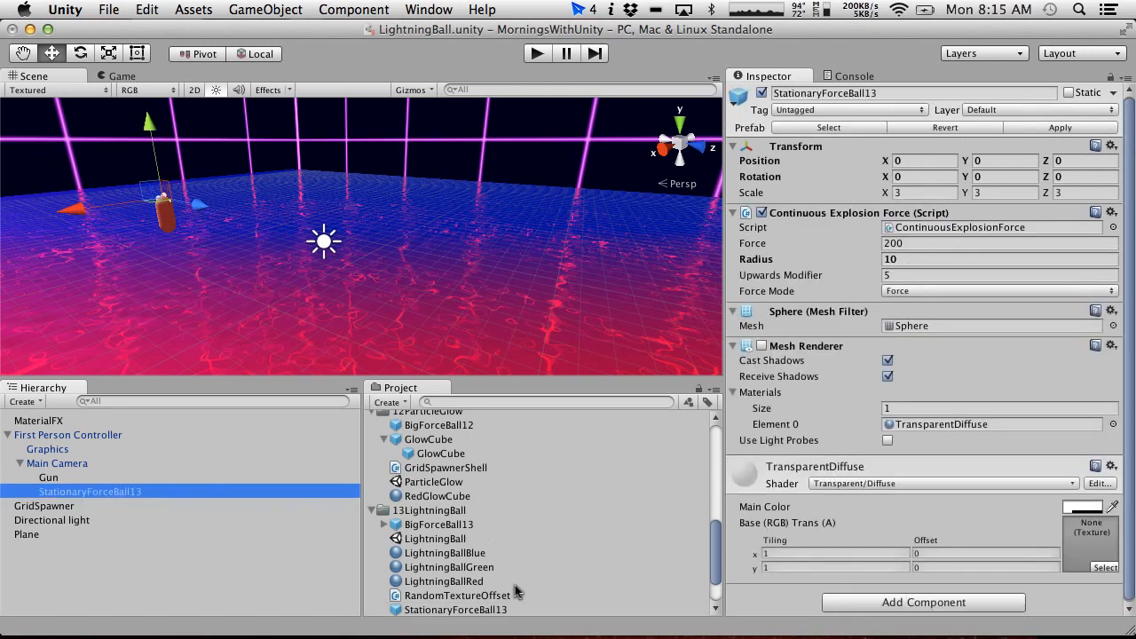
pyautogui.scroll(5, 515, 592)
pyautogui.scroll(-5, 515, 587)
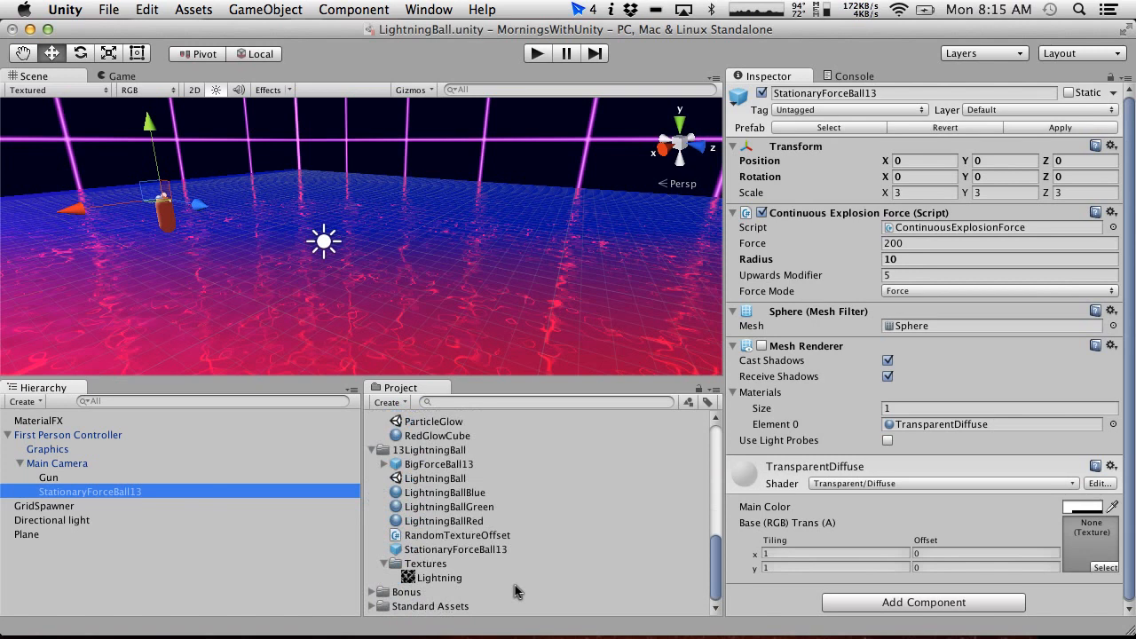
pyautogui.moveTo(463, 551); pyautogui.dragTo(499, 471)
pyautogui.scroll(5, 464, 467)
pyautogui.scroll(-10, 499, 471)
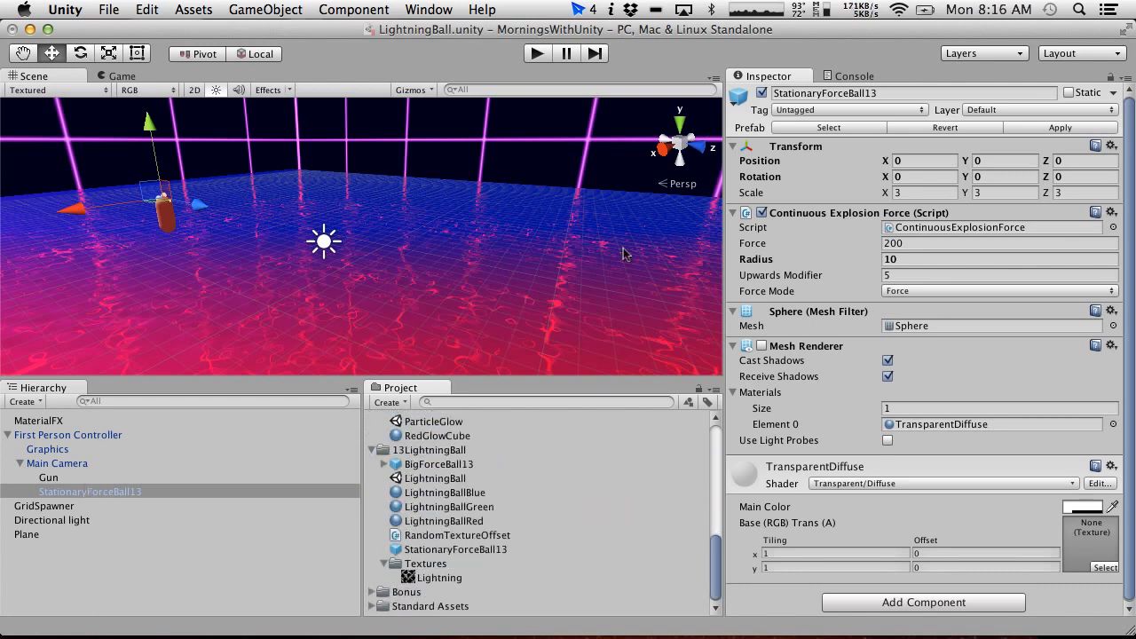
pyautogui.click(929, 259)
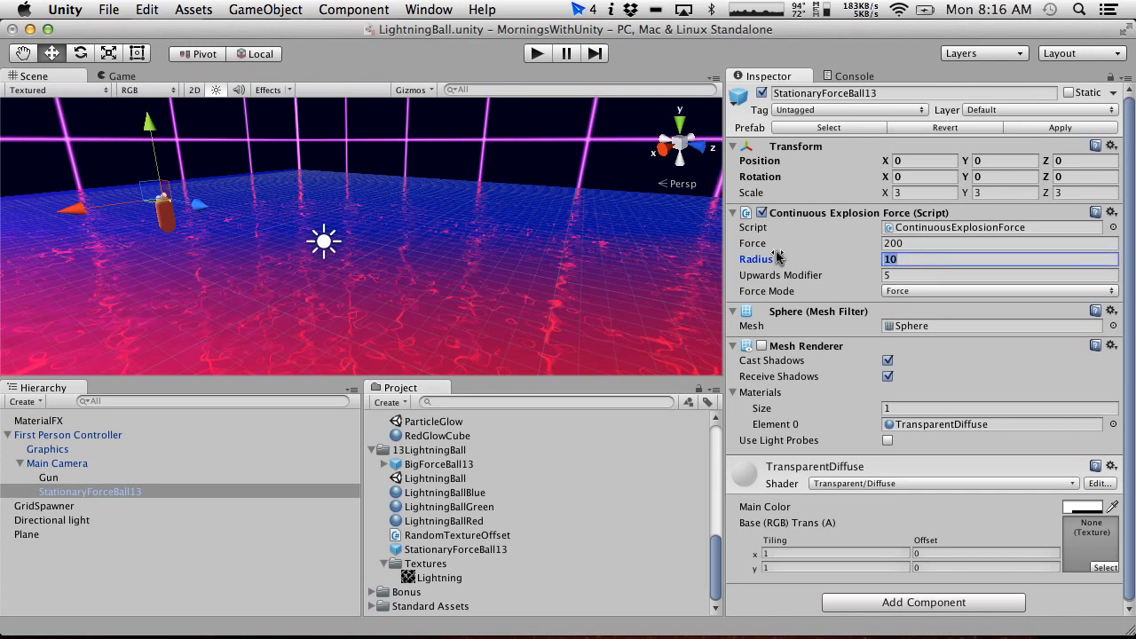
pyautogui.click(535, 54)
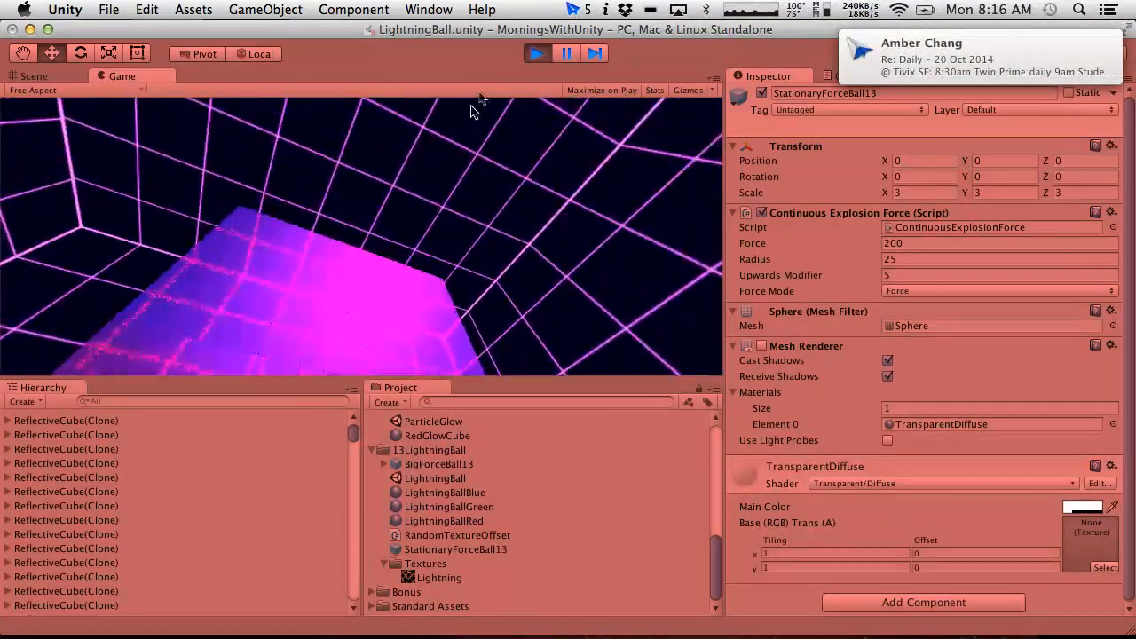
pyautogui.click(536, 53)
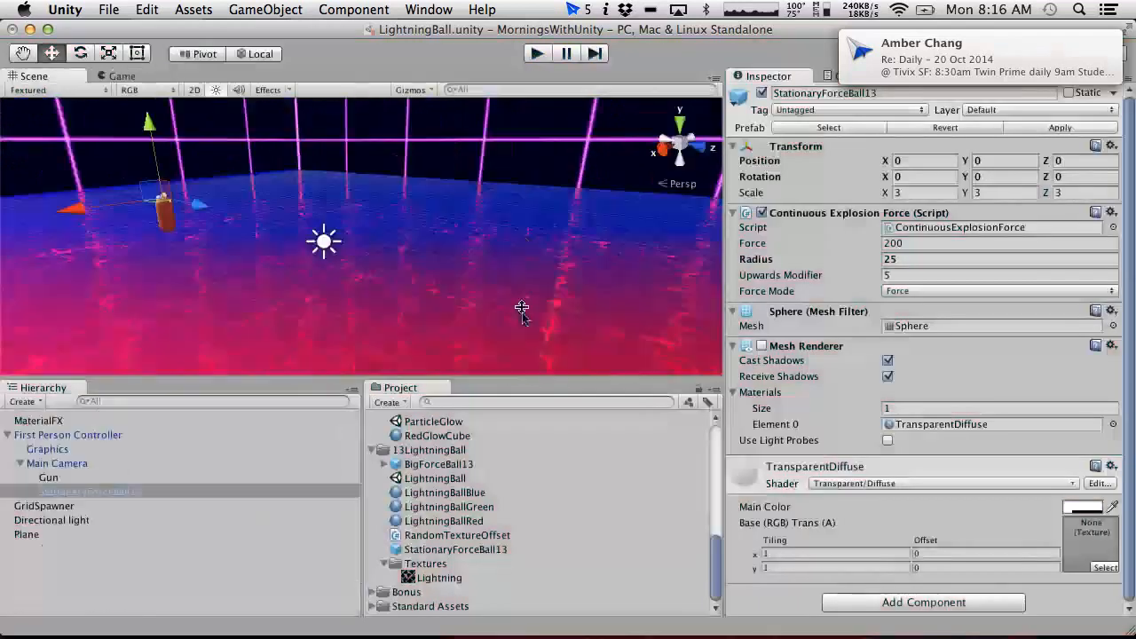
# Set the size of MaterialFX's Material Info List to 4 and expand the added Element 3.
pyautogui.click(468, 537)
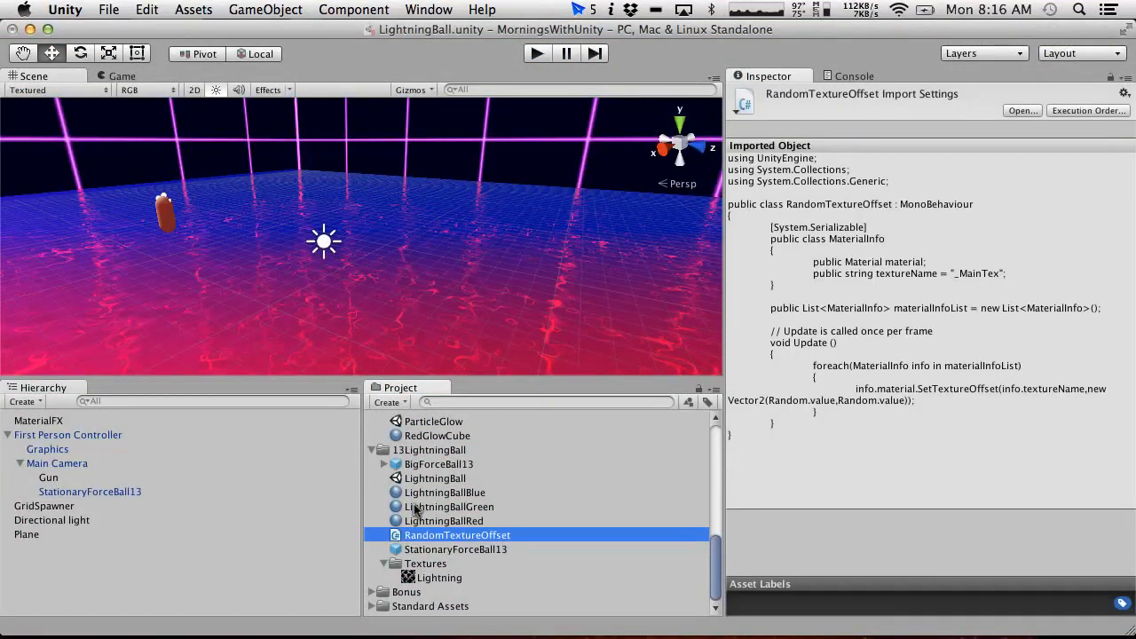
pyautogui.scroll(10, 395, 501)
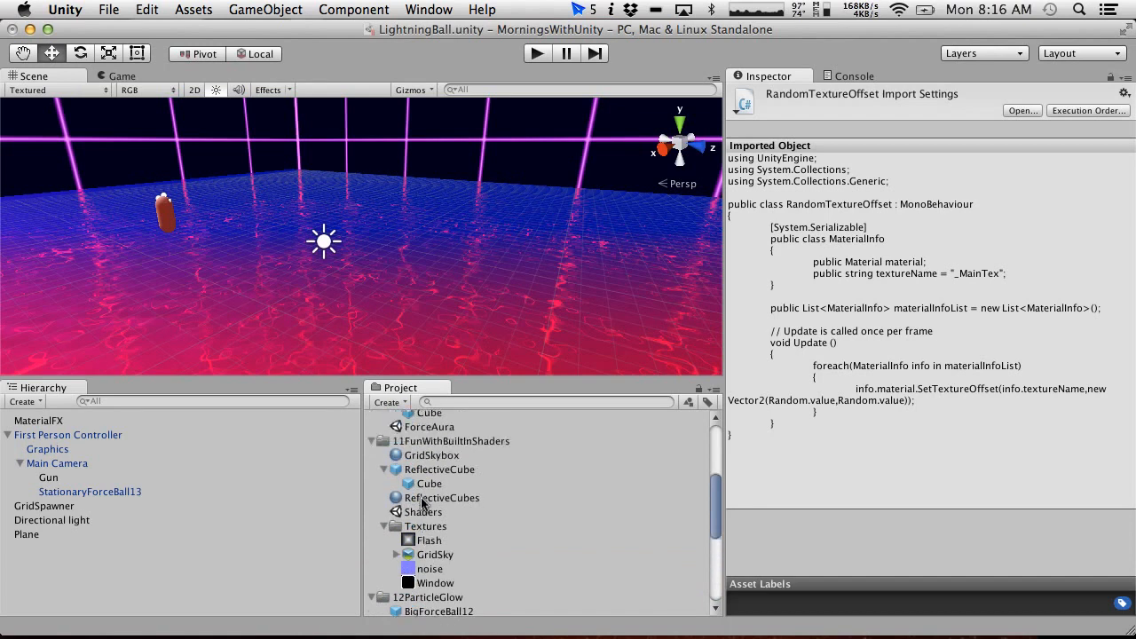
pyautogui.scroll(-10, 422, 504)
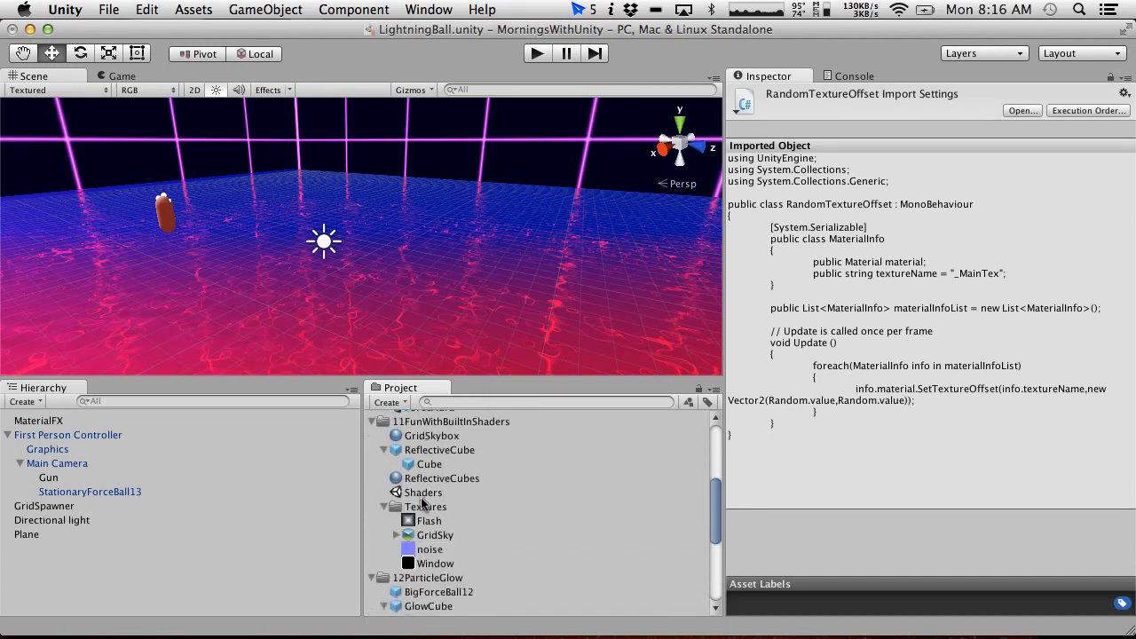
pyautogui.scroll(2, 421, 503)
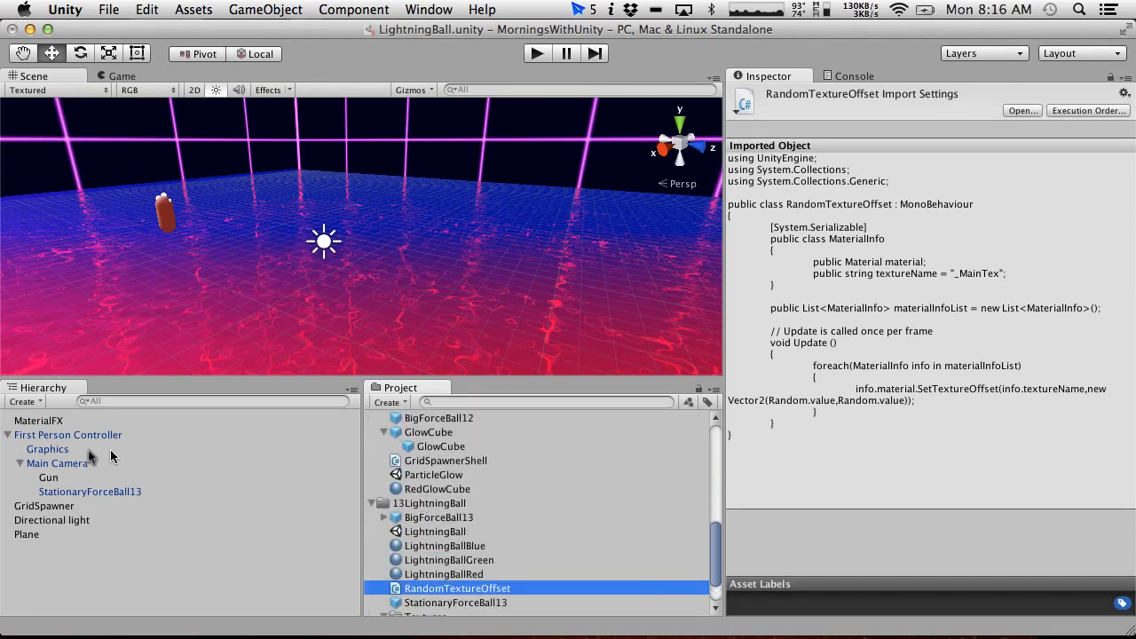
pyautogui.click(38, 421)
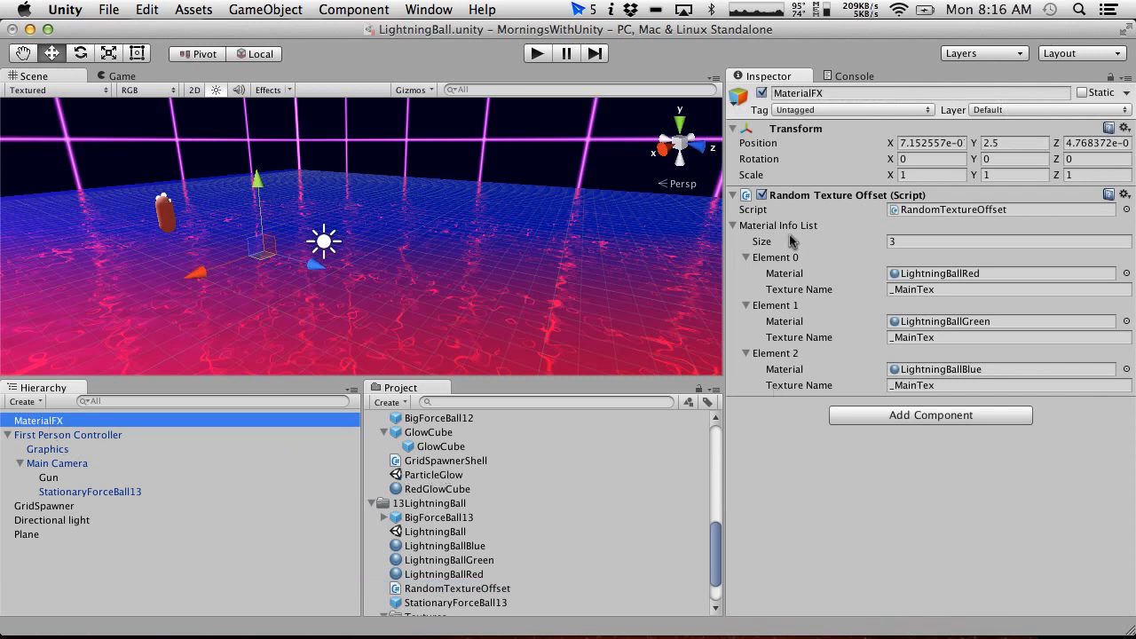
pyautogui.click(942, 241)
pyautogui.press('Return')
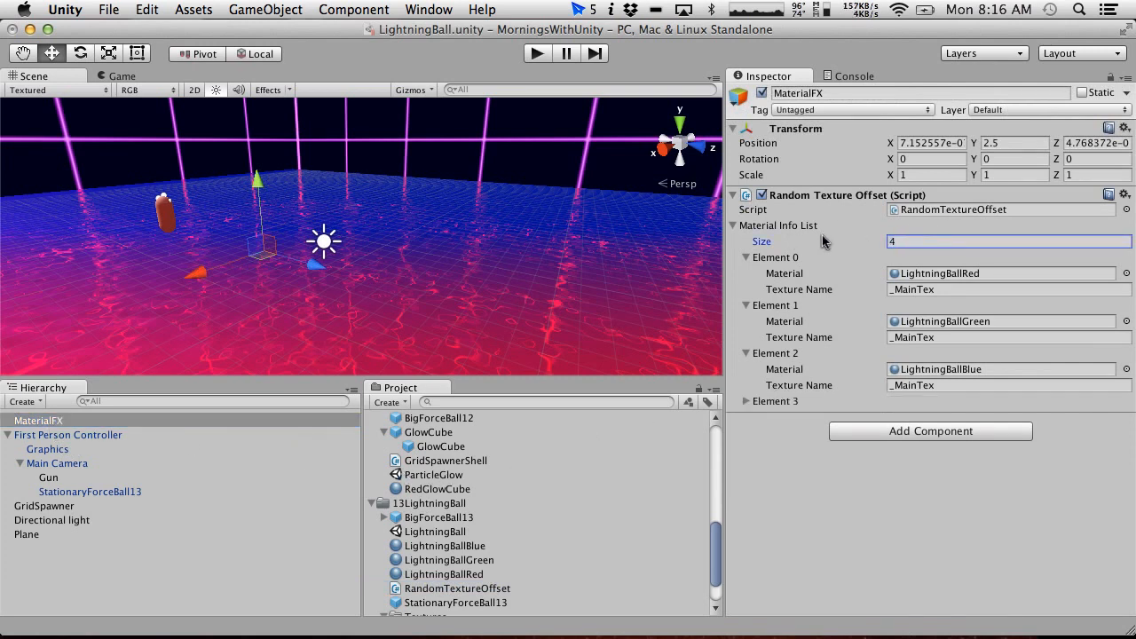
pyautogui.click(746, 401)
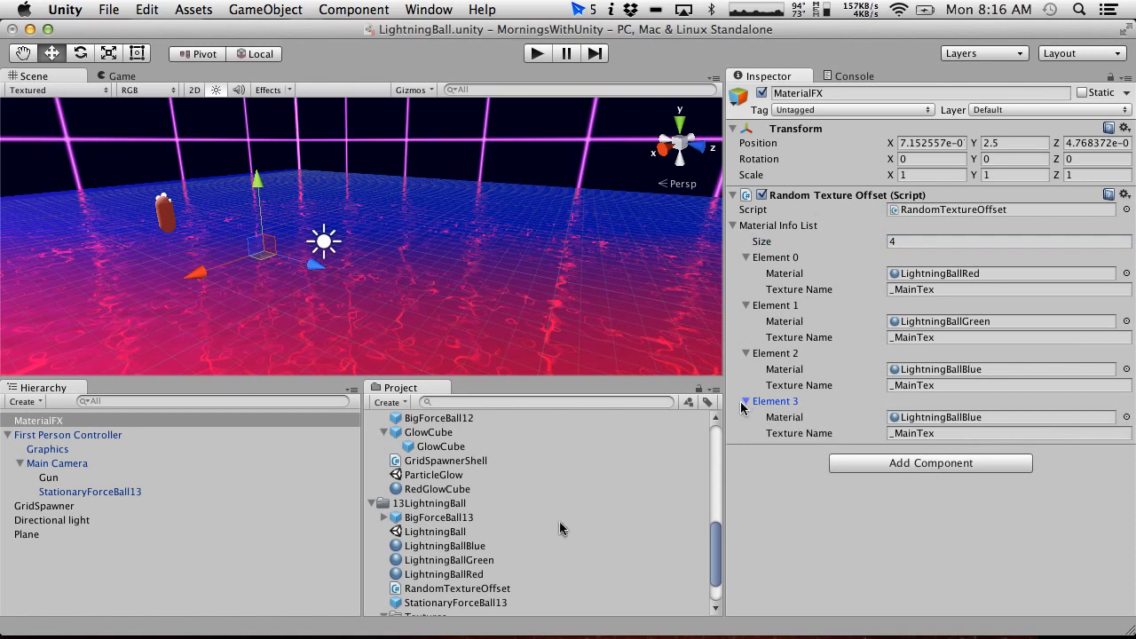
# Assign the ReflectiveCubes material to Element 3 and set its texture name to _BumpMap.
pyautogui.scroll(3, 432, 602)
pyautogui.scroll(3, 432, 602)
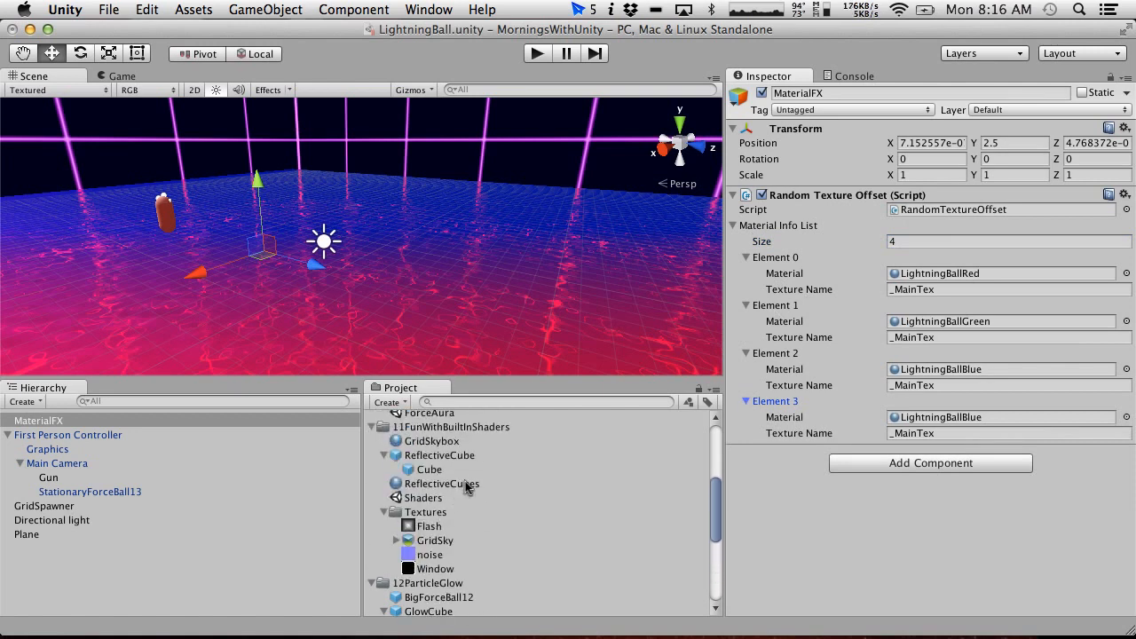
pyautogui.moveTo(463, 487); pyautogui.dragTo(950, 417)
pyautogui.click(944, 435)
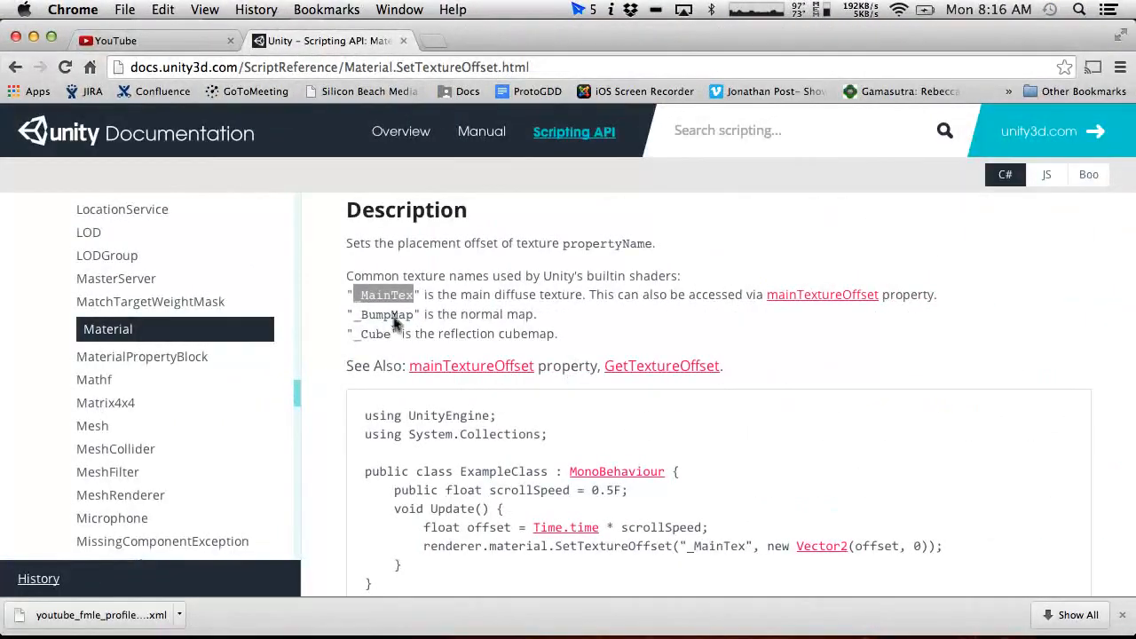
pyautogui.write('_BumpMap')
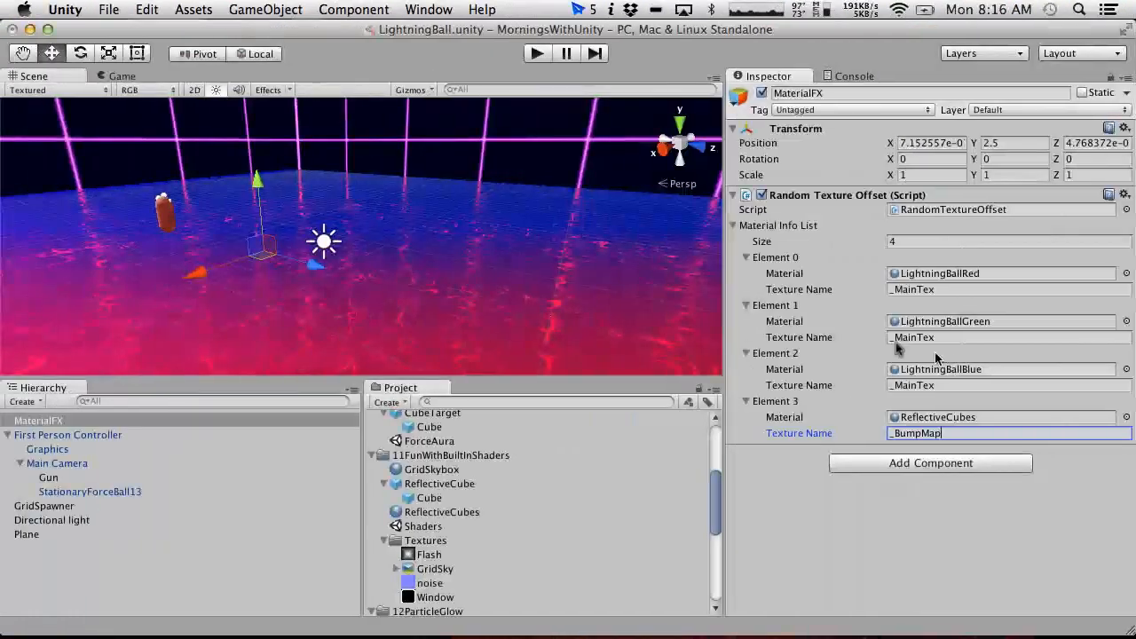
pyautogui.press('Return')
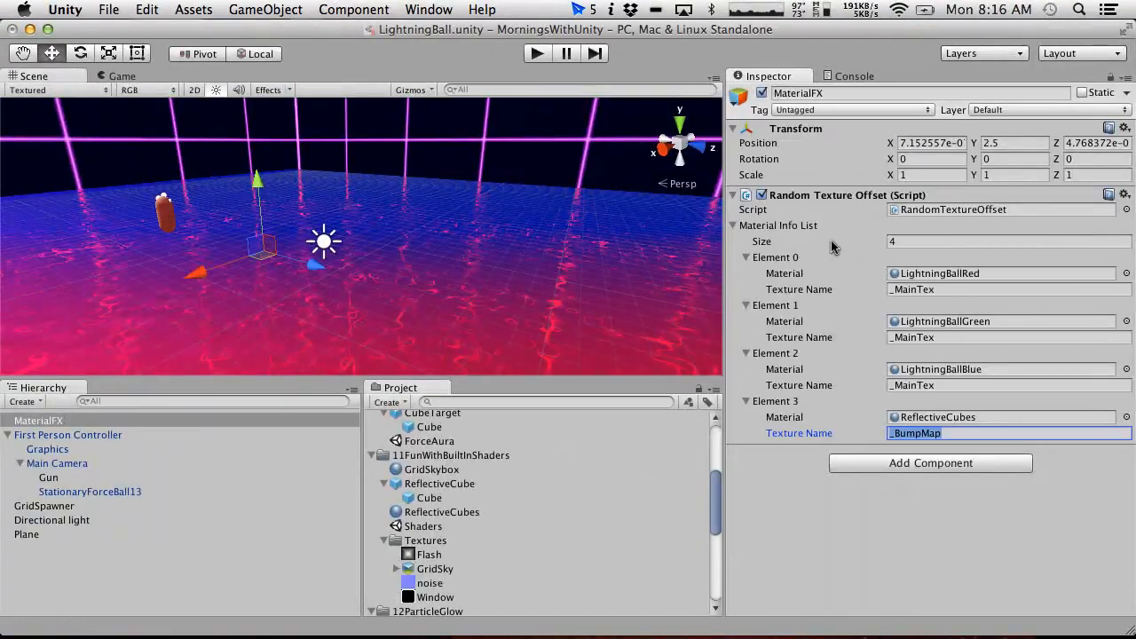
# Test-run the scene with the ReflectiveCubes bump map offset while firing lightning balls, and save the project.
pyautogui.click(535, 55)
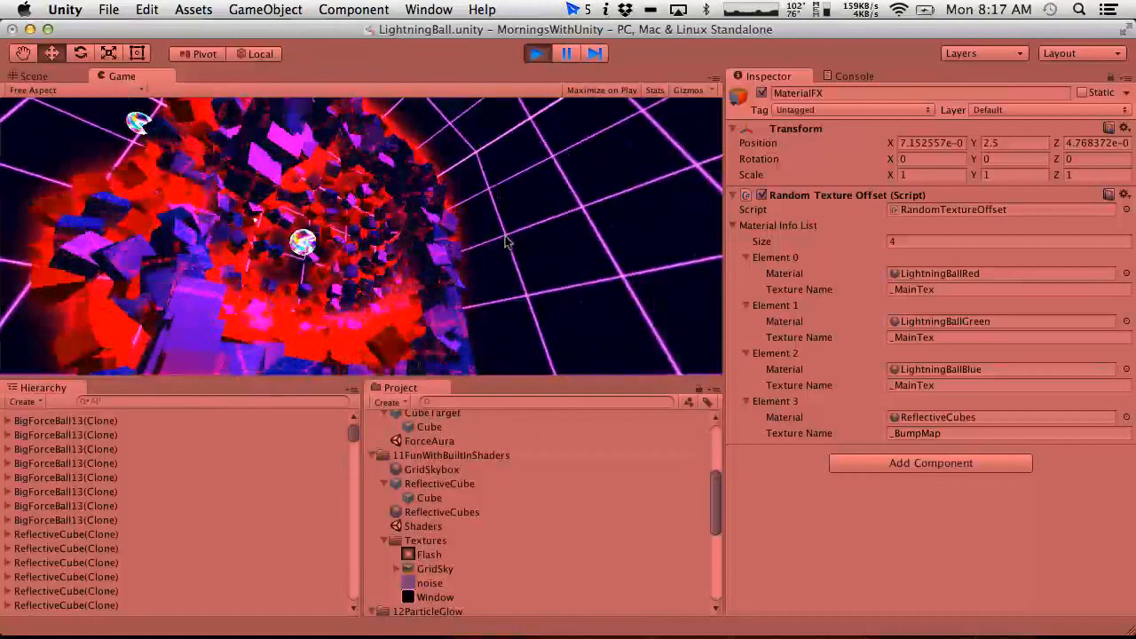
pyautogui.click(537, 53)
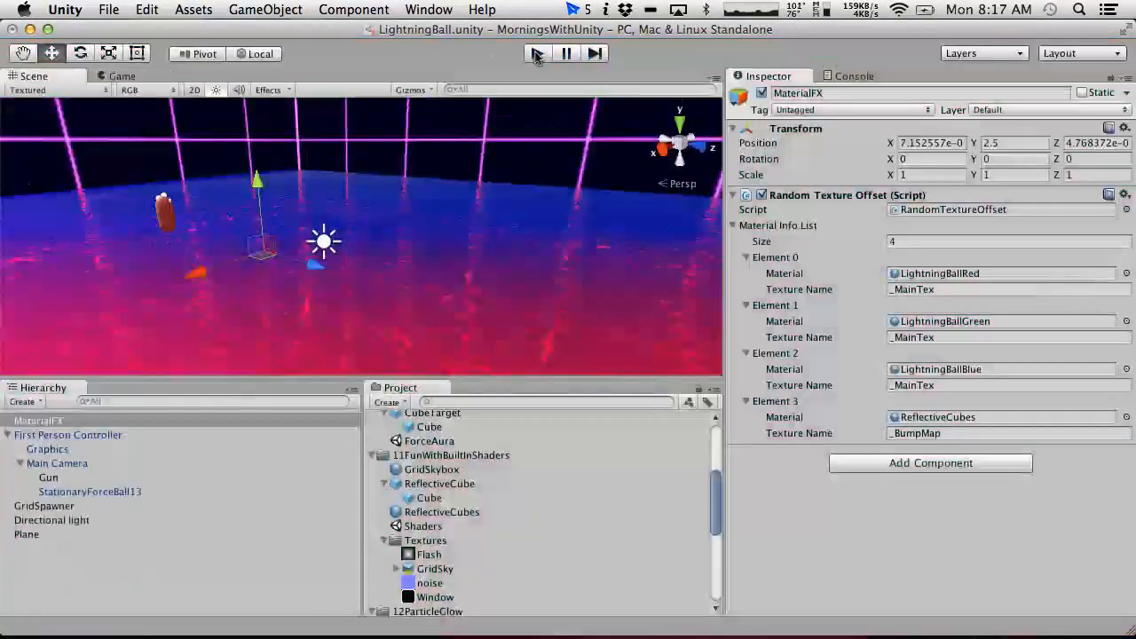
pyautogui.click(109, 9)
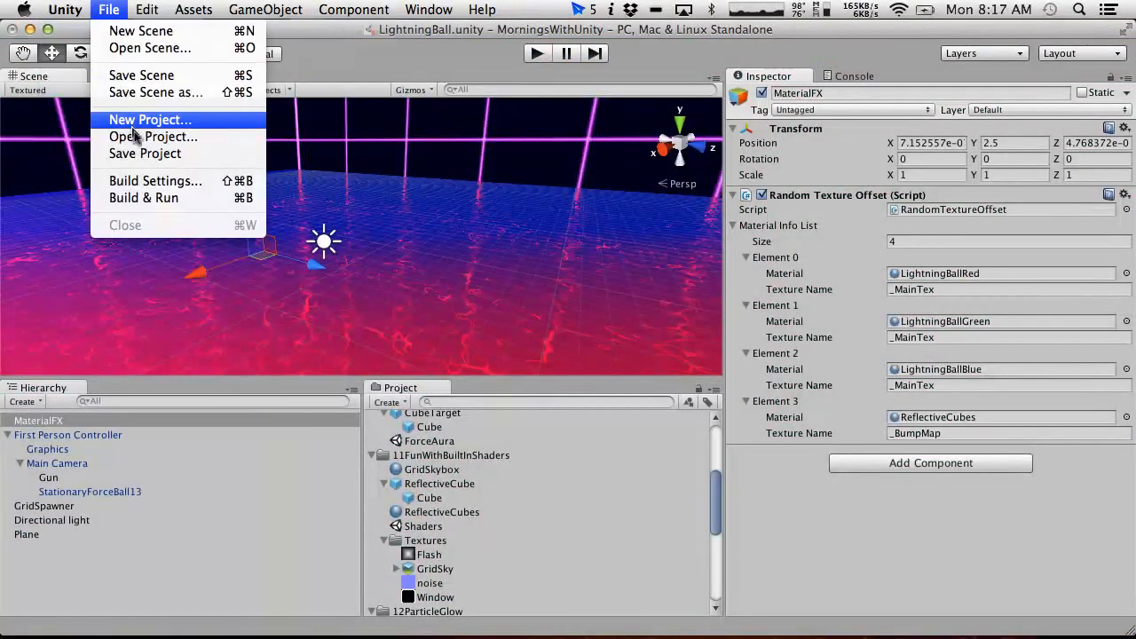
pyautogui.click(142, 154)
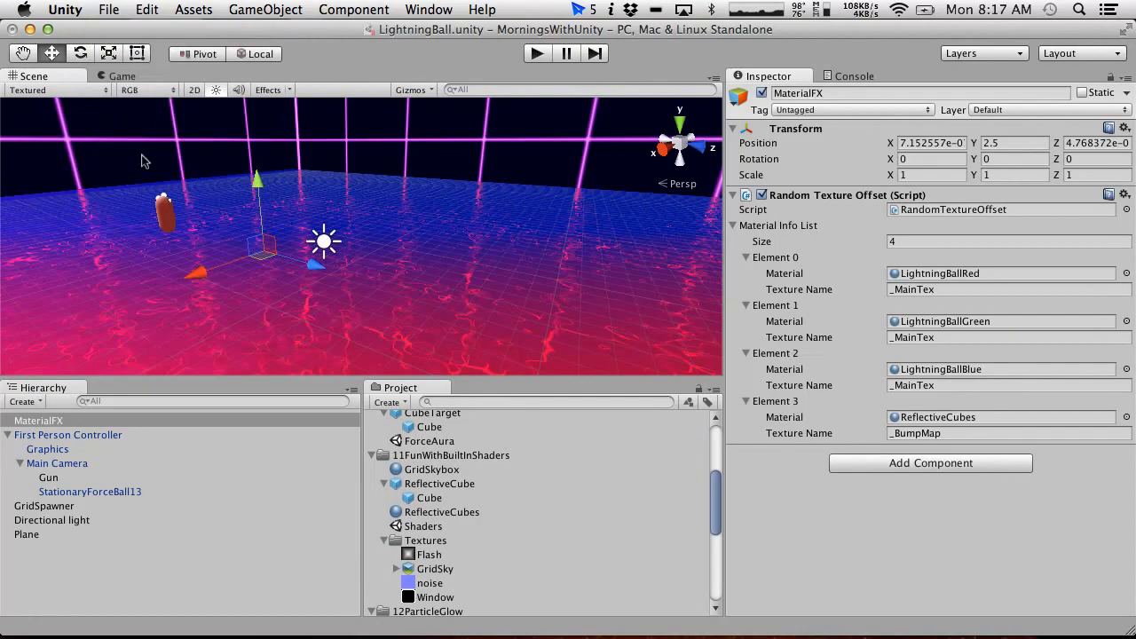
# Switch to MonoDevelop to view the RandomTextureOffset script.
pyautogui.scroll(-5, 517, 414)
pyautogui.hotkey('ctrl', 'Right')
pyautogui.hotkey('ctrl', 'Right')
pyautogui.hotkey('ctrl', 'Right')
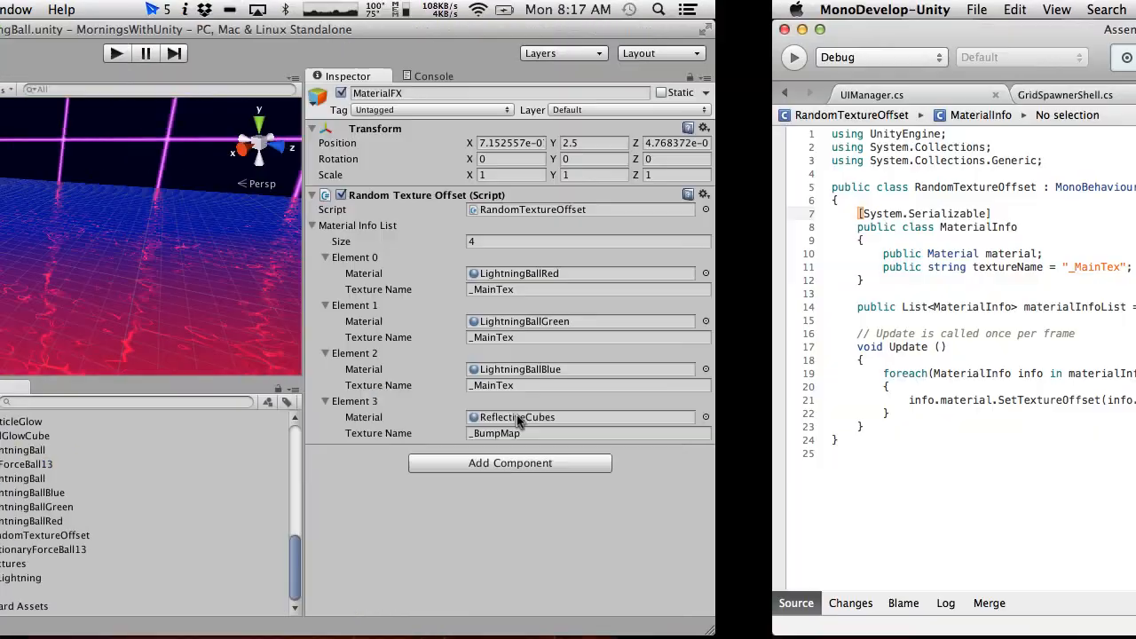